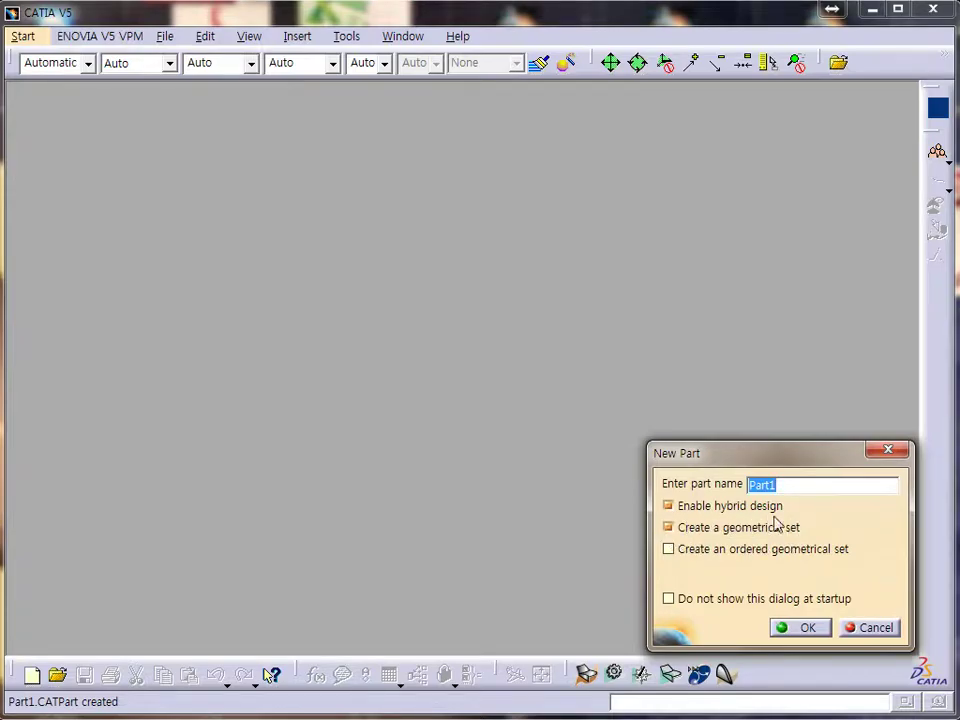
Create a new part named Part1 with hybrid design enabled and a geometrical set included
left_click(790, 625)
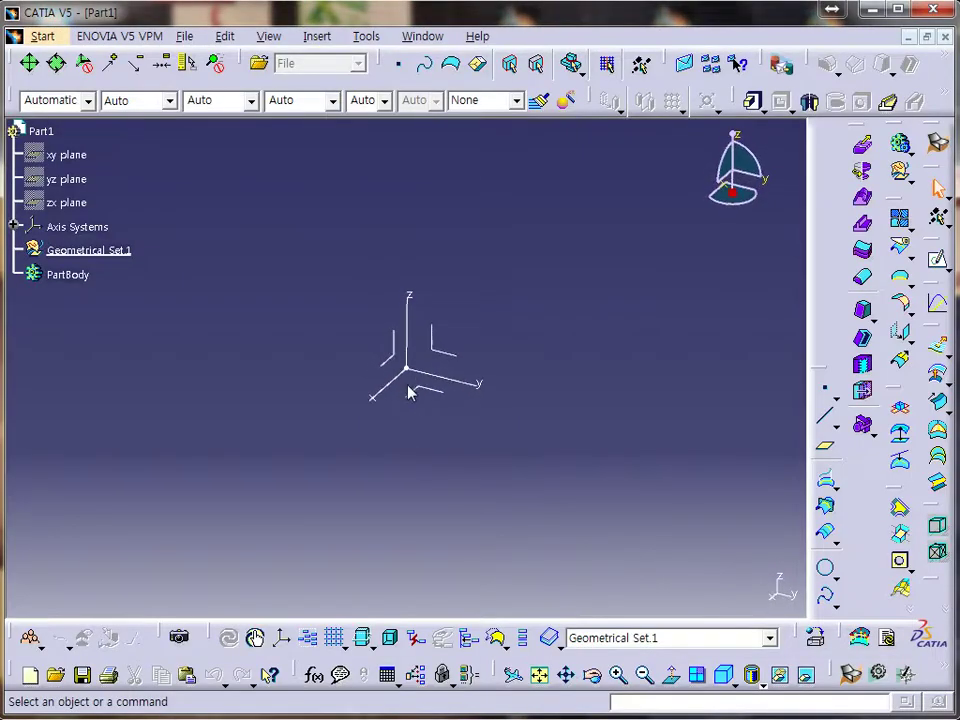
middle_click_drag(498, 364, 465, 428)
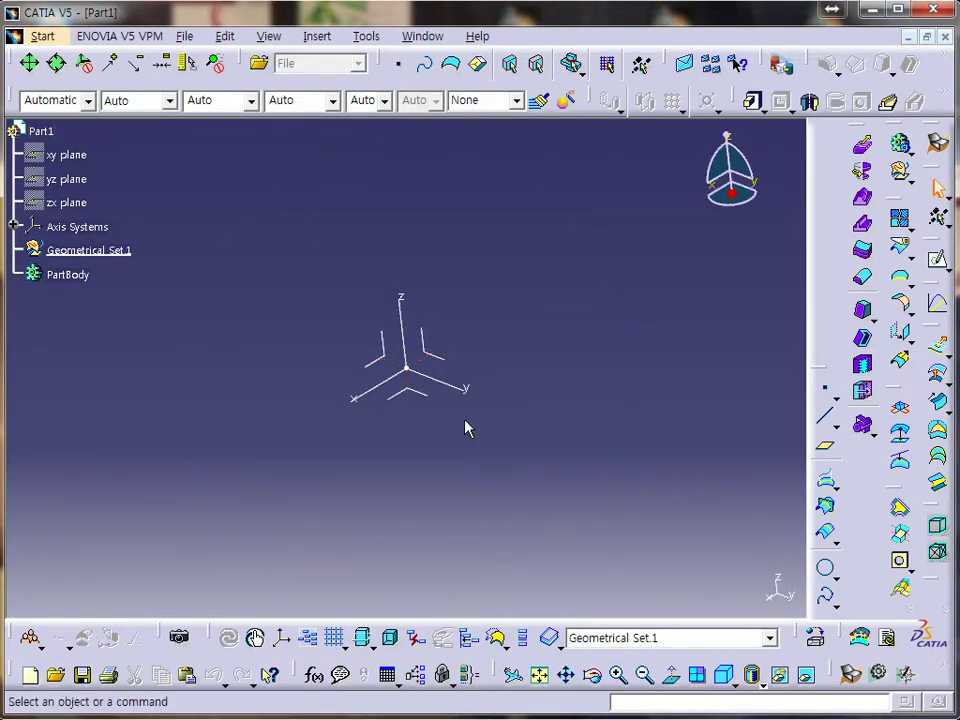
Expand the axis systems, hide the Absolute Axis System and show it again
left_click(13, 228)
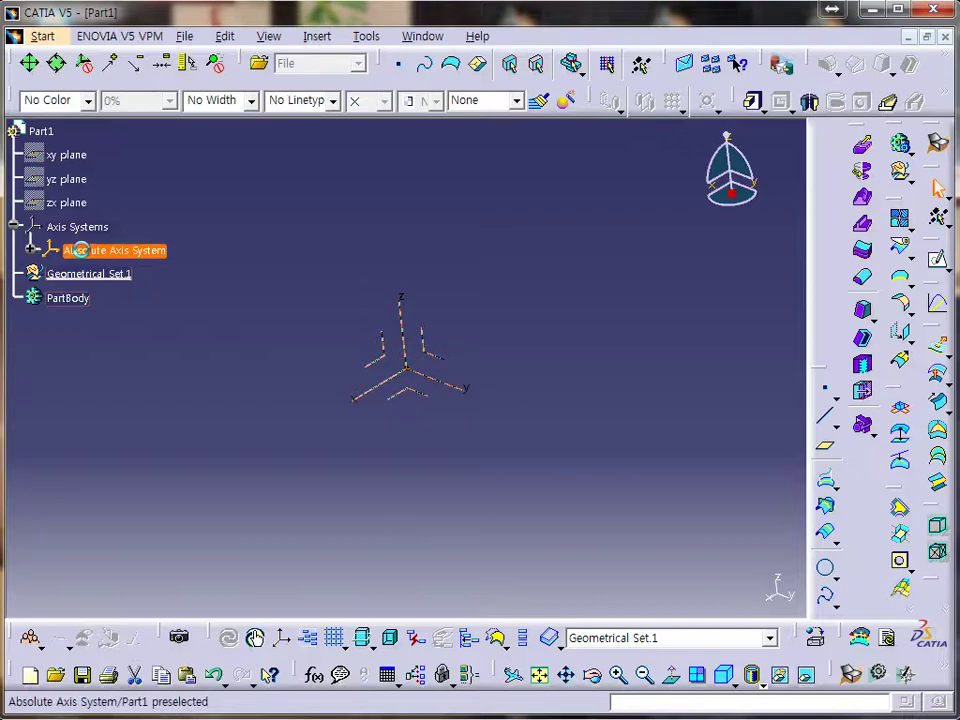
right_click(119, 256)
left_click(184, 316)
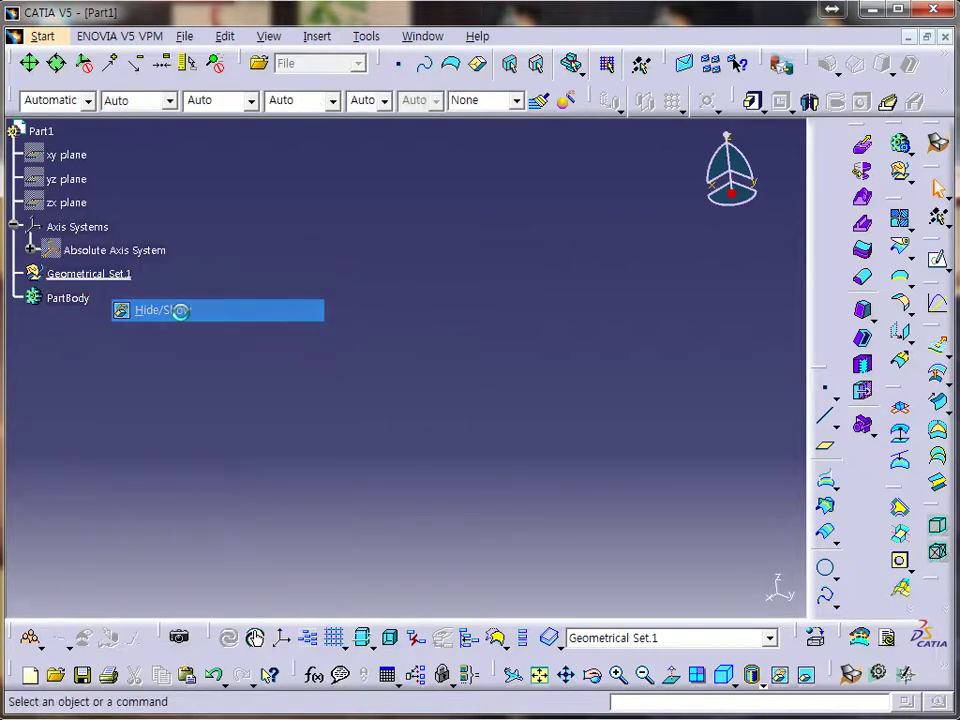
right_click(149, 259)
left_click(199, 317)
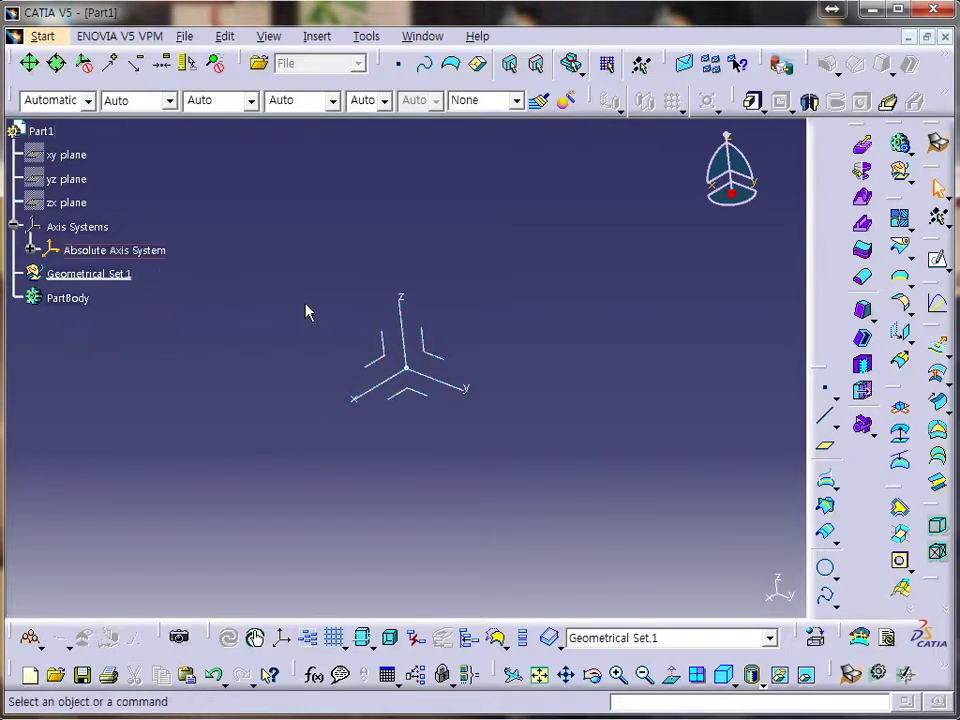
Create a coordinate point at X 0 mm, Y 0 mm, Z 0 mm in the Absolute Axis System
left_click(824, 390)
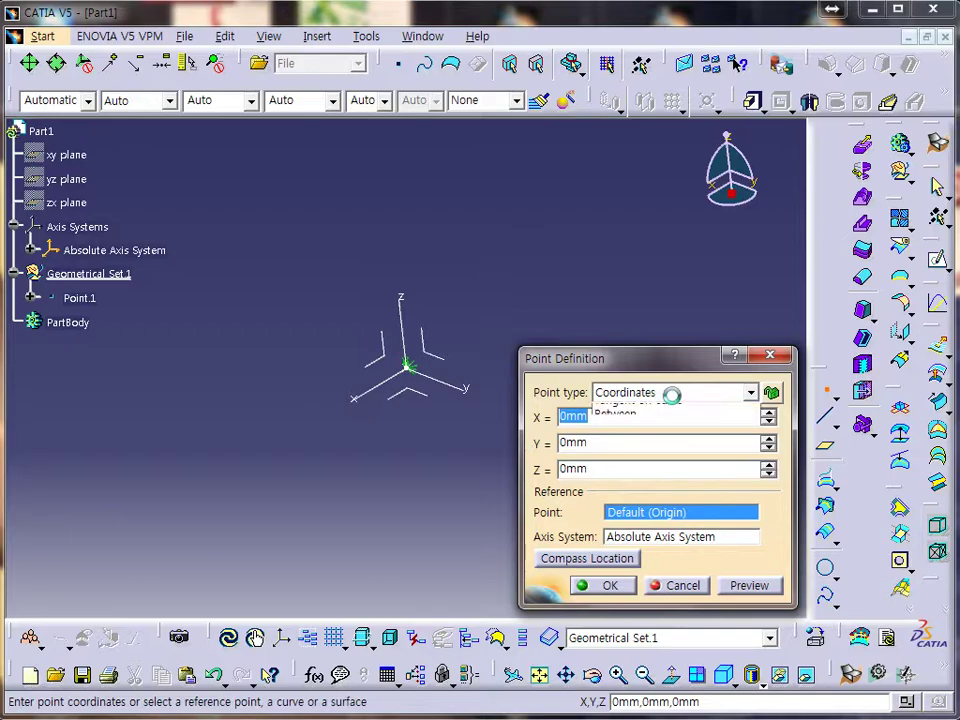
left_click(675, 393)
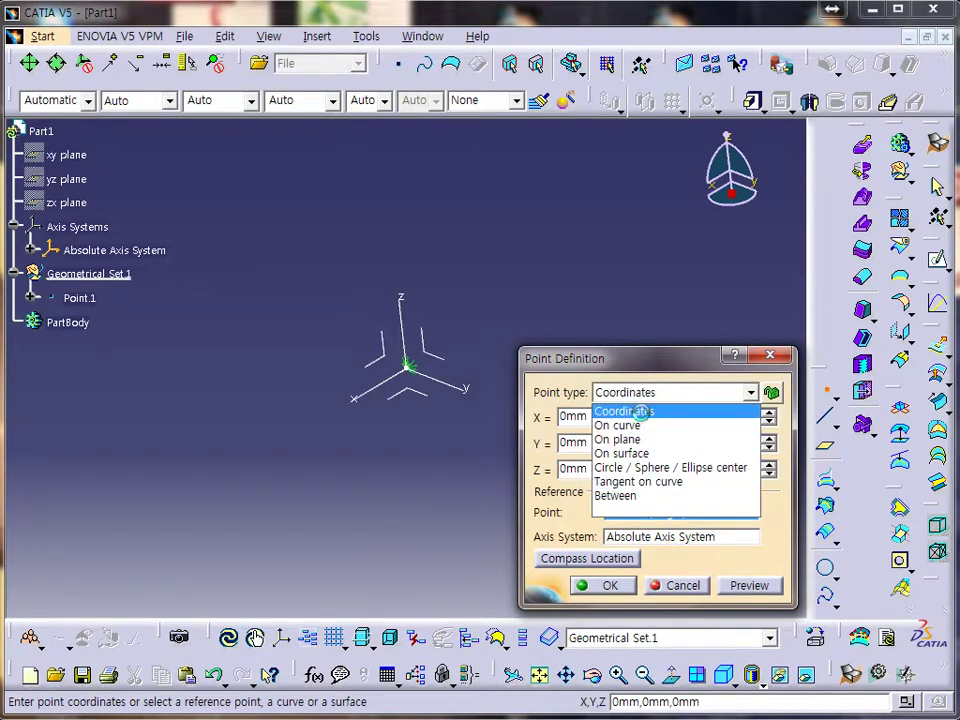
left_click(630, 411)
left_click(600, 416)
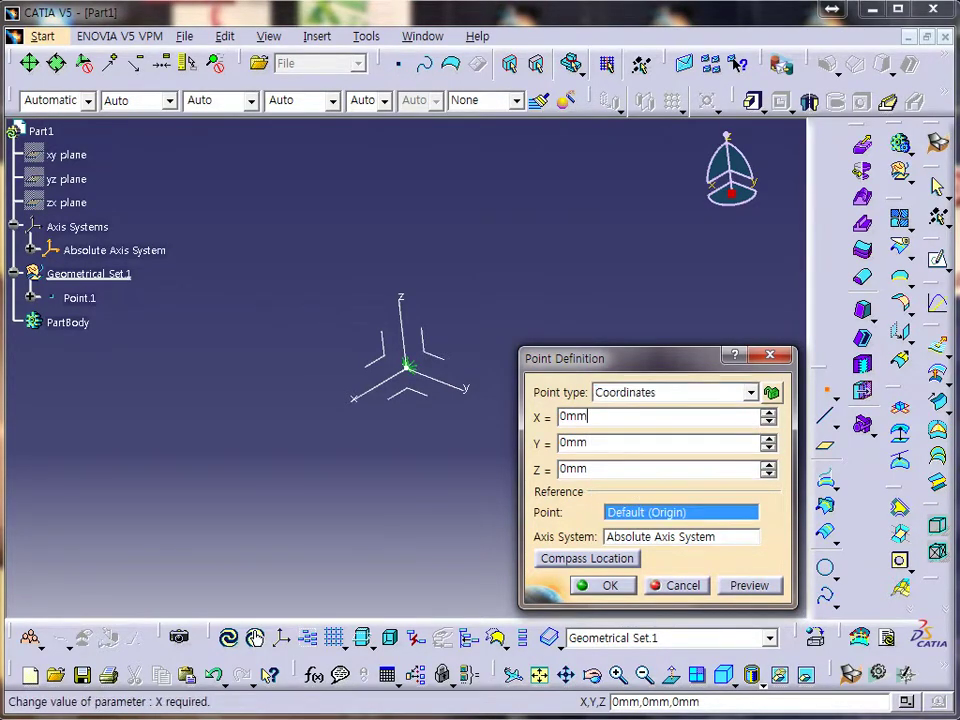
left_click(610, 585)
Temporarily hide the Absolute Axis System to view the origin point alone, and restore its display
left_click(103, 255)
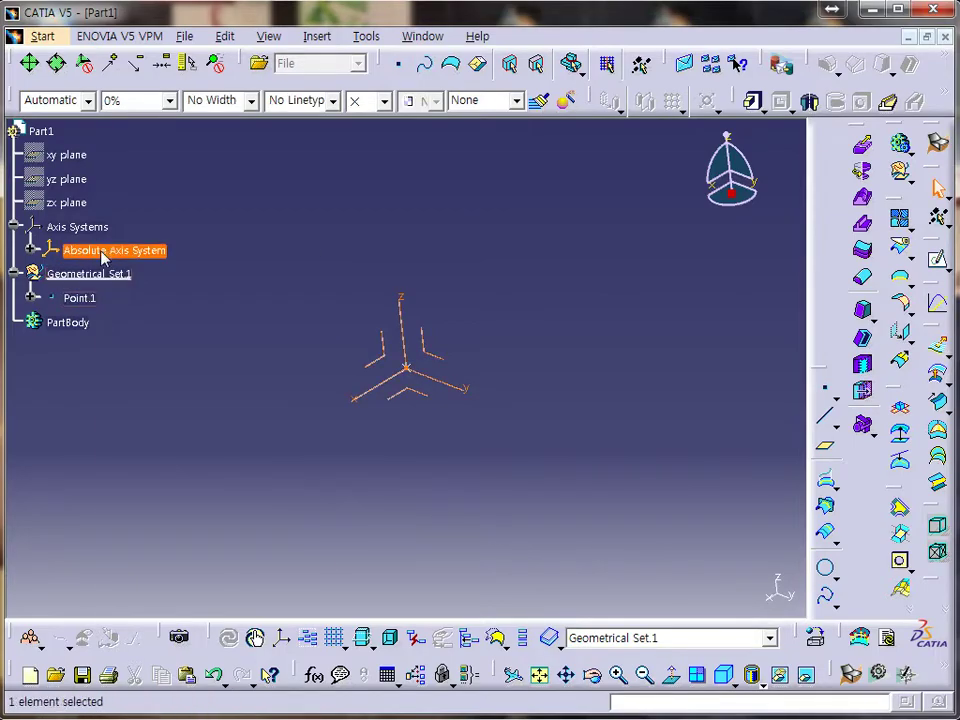
right_click(103, 257)
left_click(160, 310)
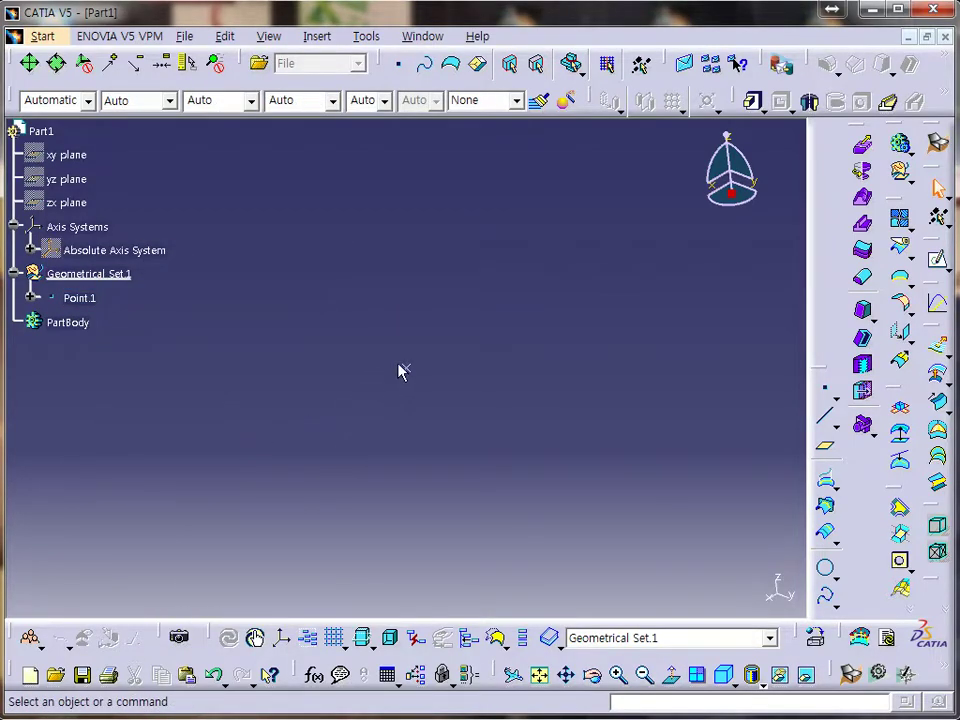
right_click(160, 262)
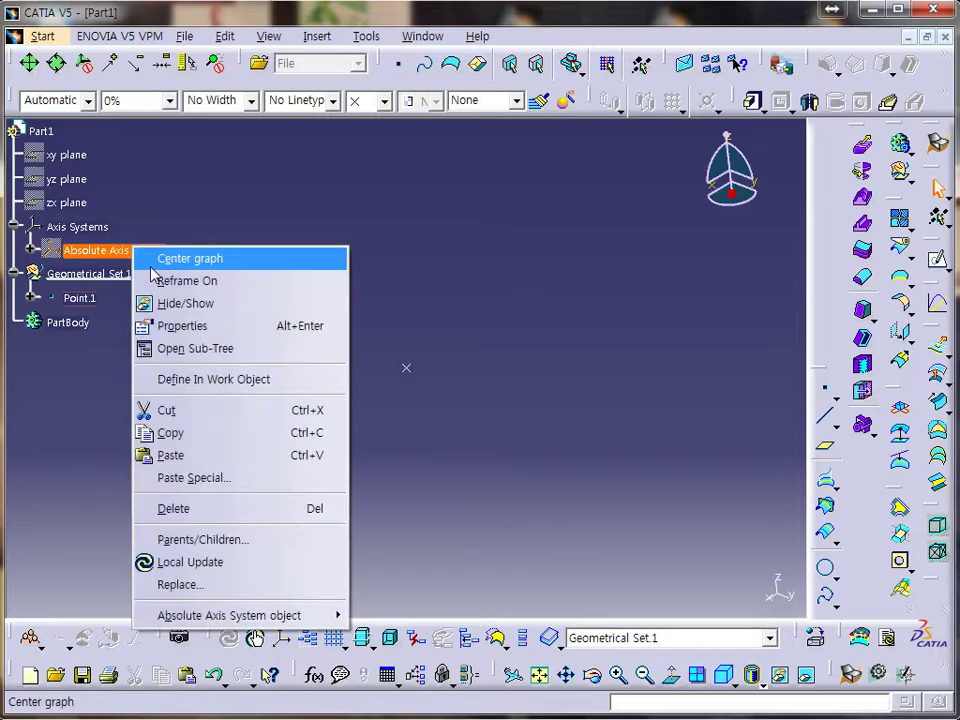
left_click(204, 304)
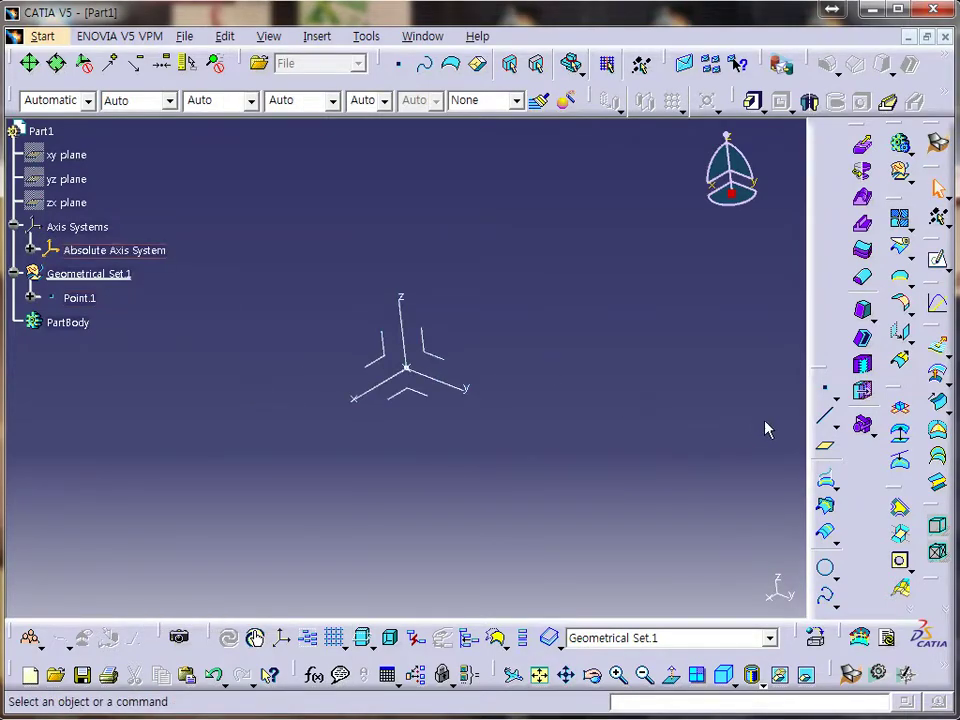
Define a Point-Direction line from the origin point, using the absolute XY plane as its direction
left_click(825, 418)
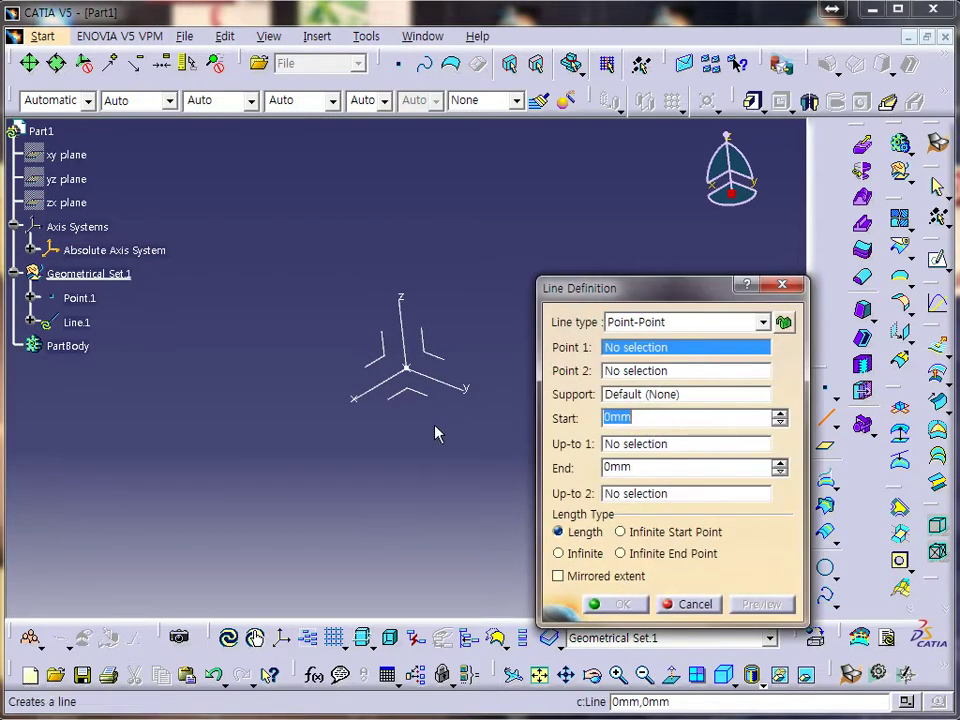
left_click(666, 328)
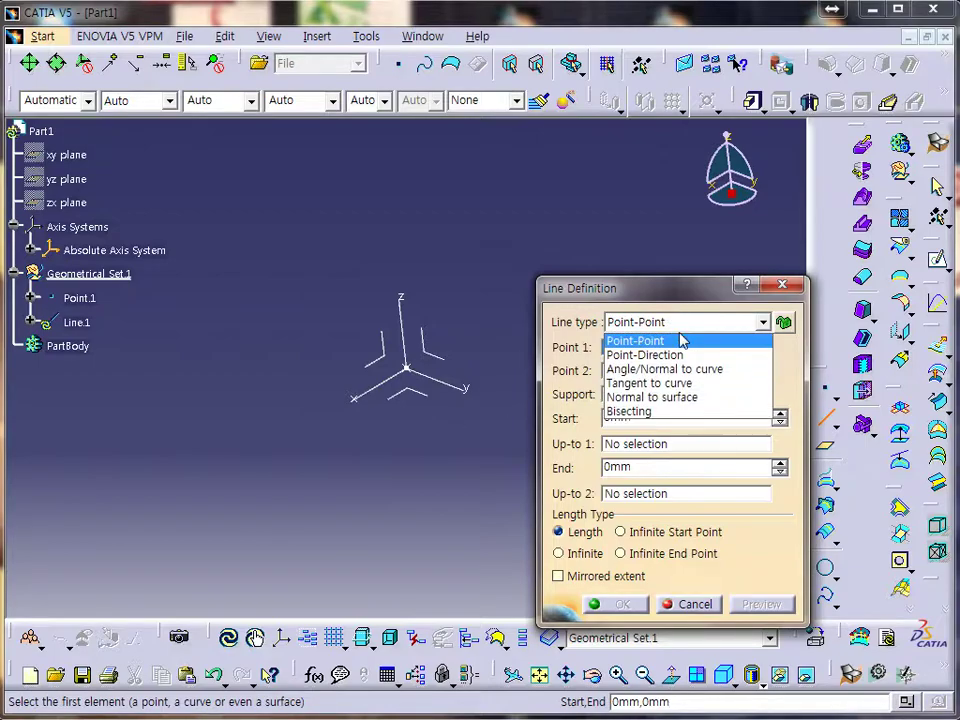
left_click(628, 336)
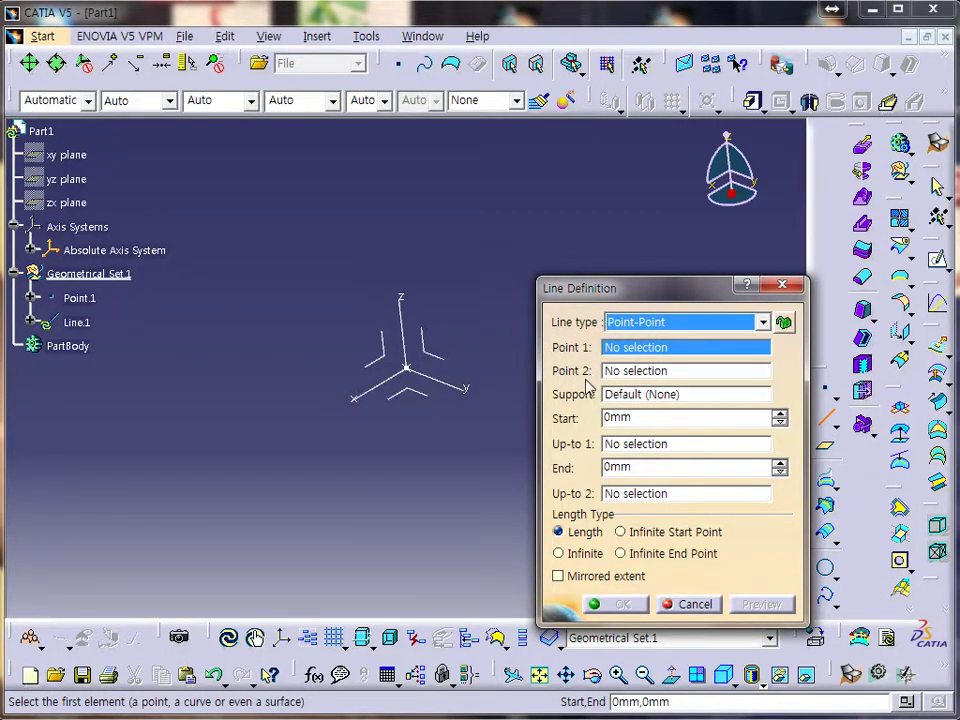
left_click(635, 347)
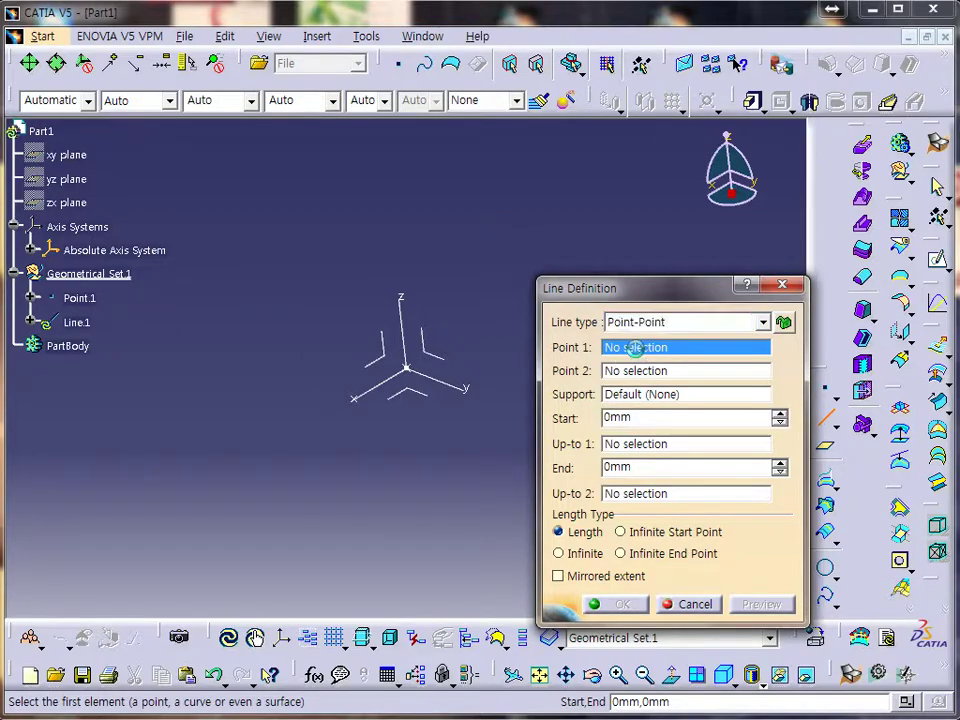
left_click(407, 369)
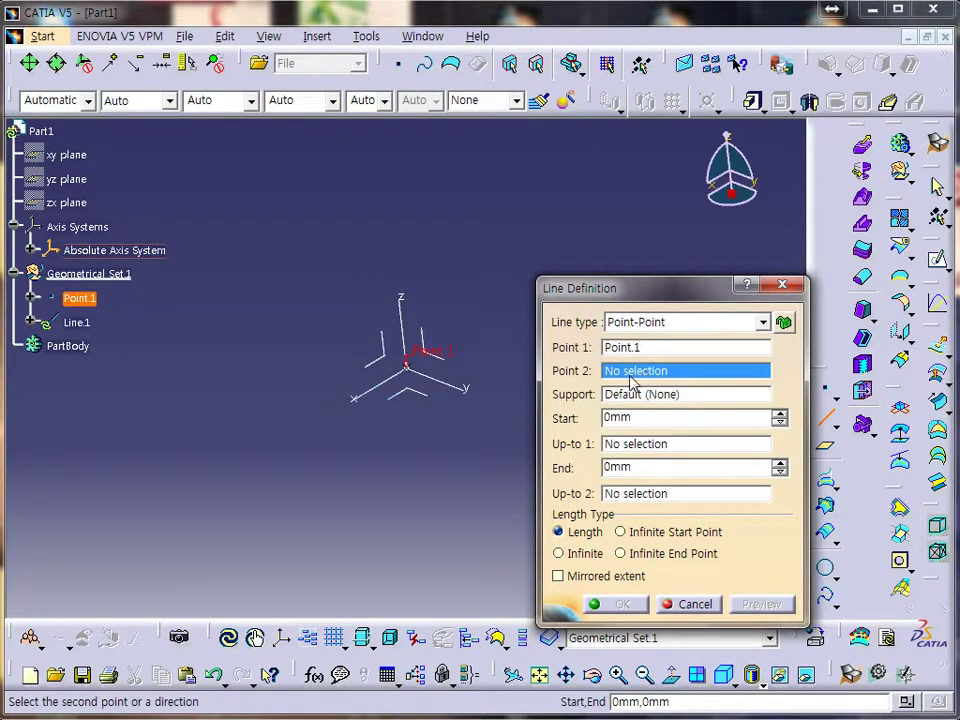
left_click(420, 394)
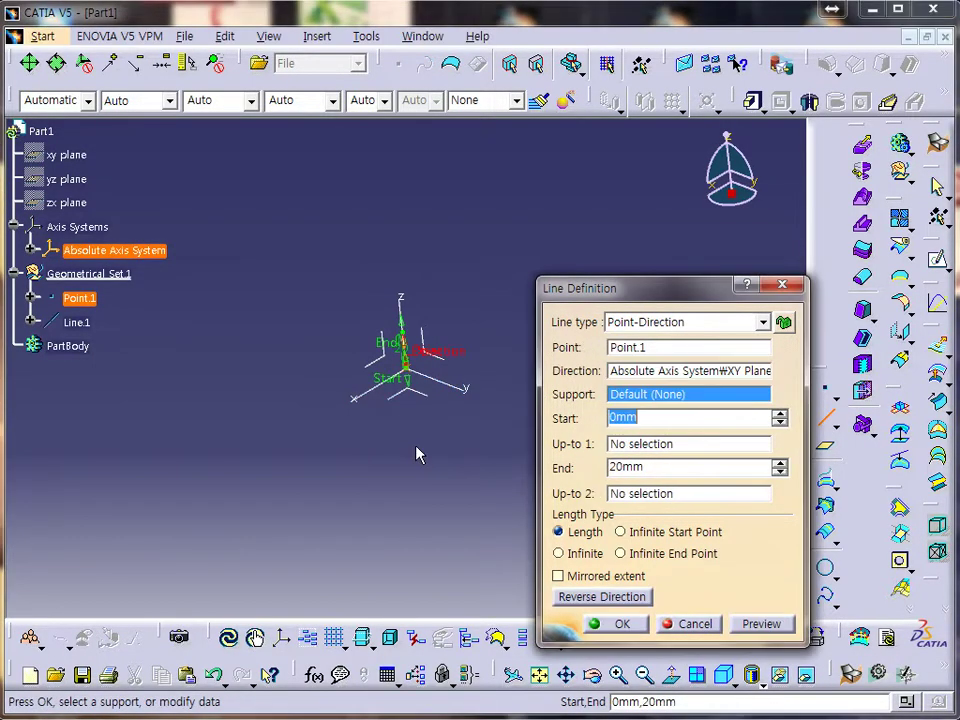
left_click(706, 323)
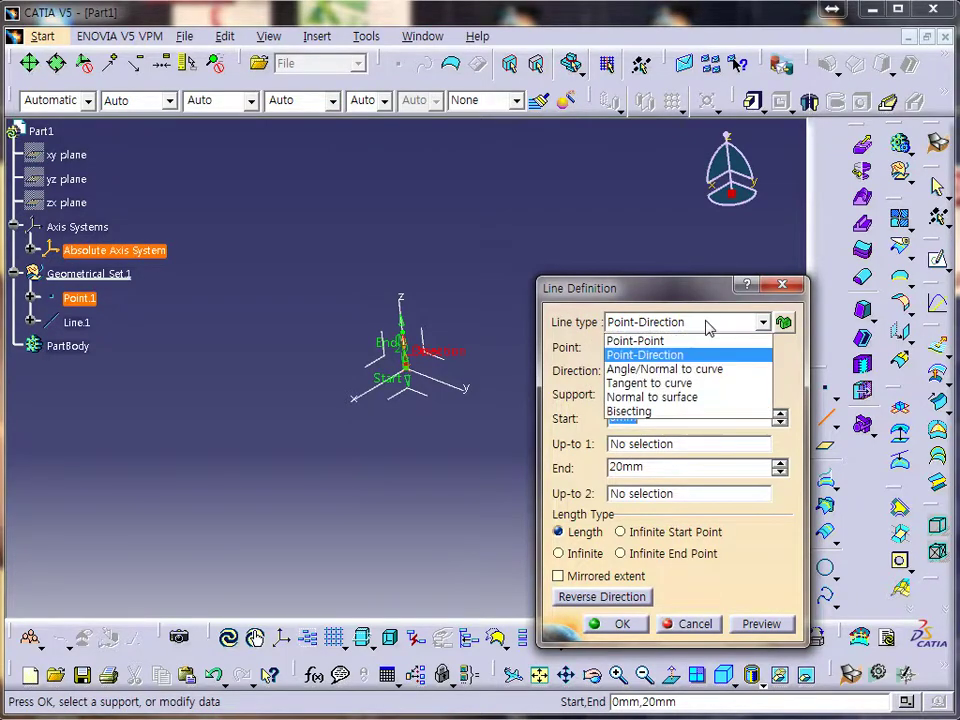
left_click(668, 356)
Extend the line's start to -14 mm and limit it with the absolute XY plane as the first up-to element
middle_click_drag(360, 436, 342, 287)
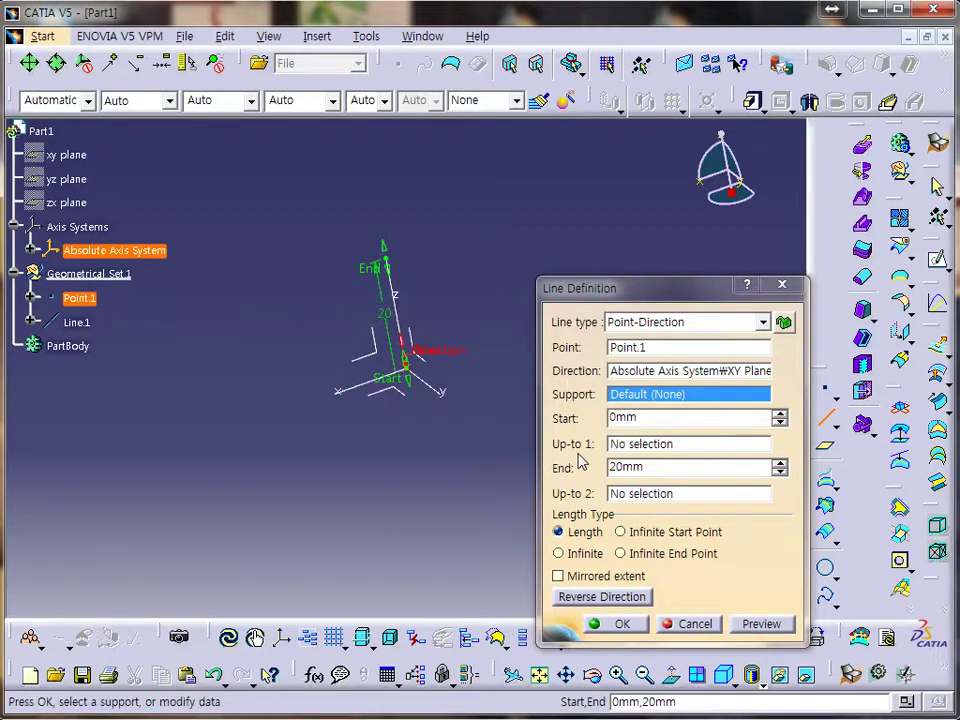
left_click_drag(410, 394, 421, 446)
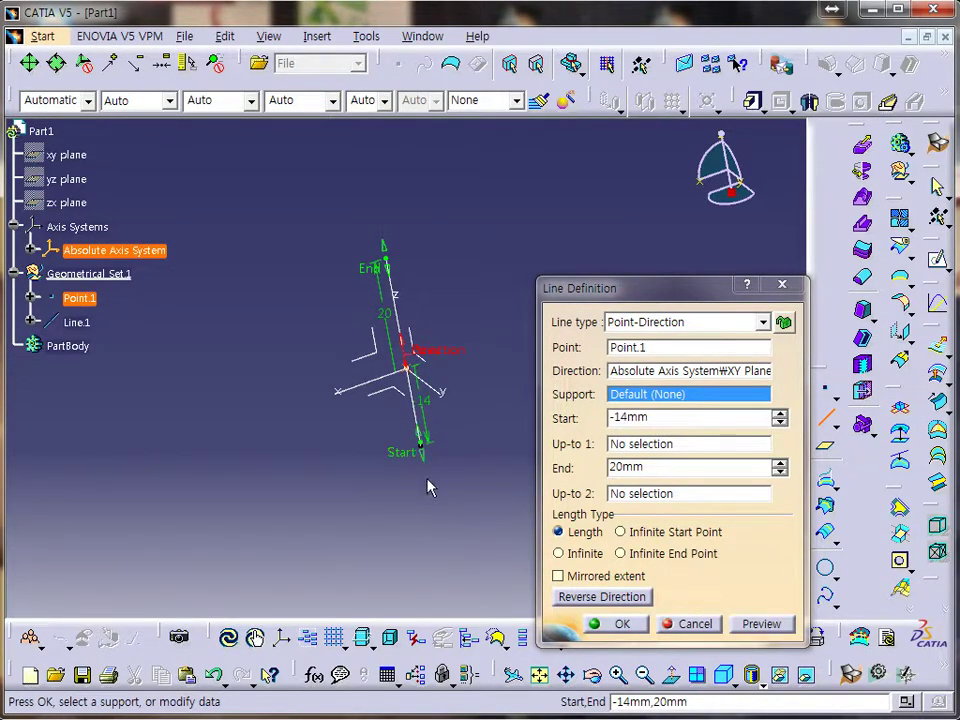
left_click(686, 443)
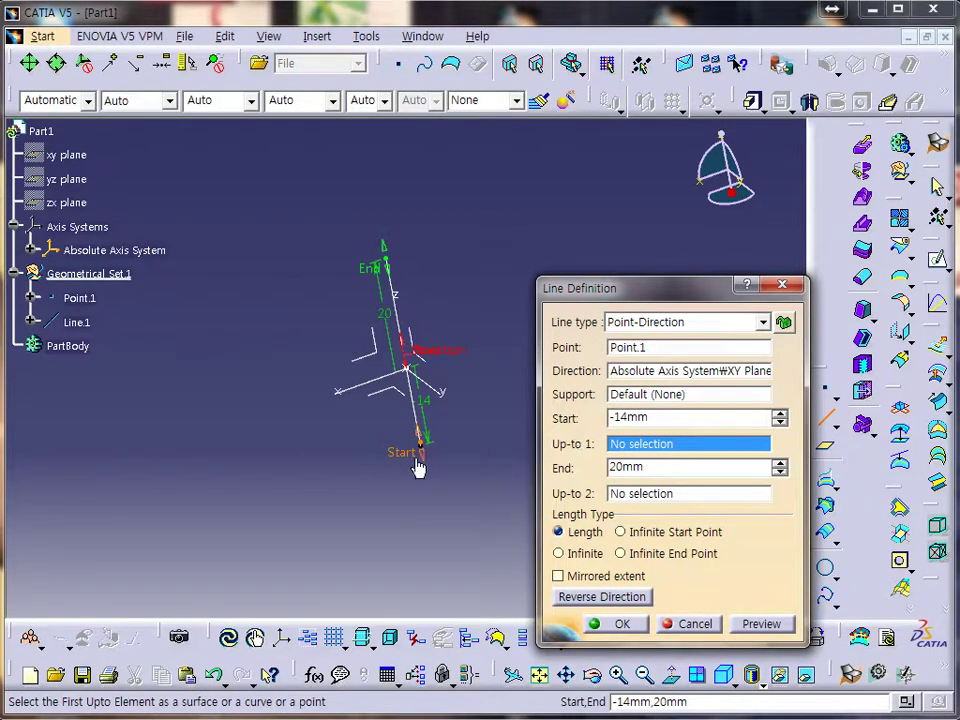
left_click(403, 392)
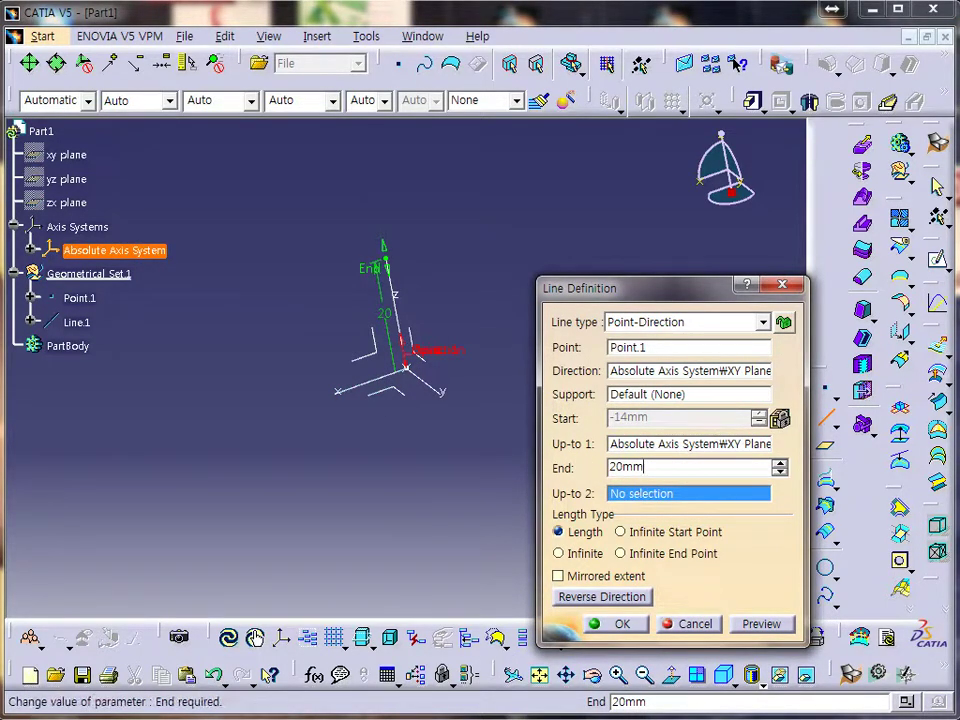
Stretch the line's end to 42 mm and create the line
left_click_drag(375, 268, 311, 246)
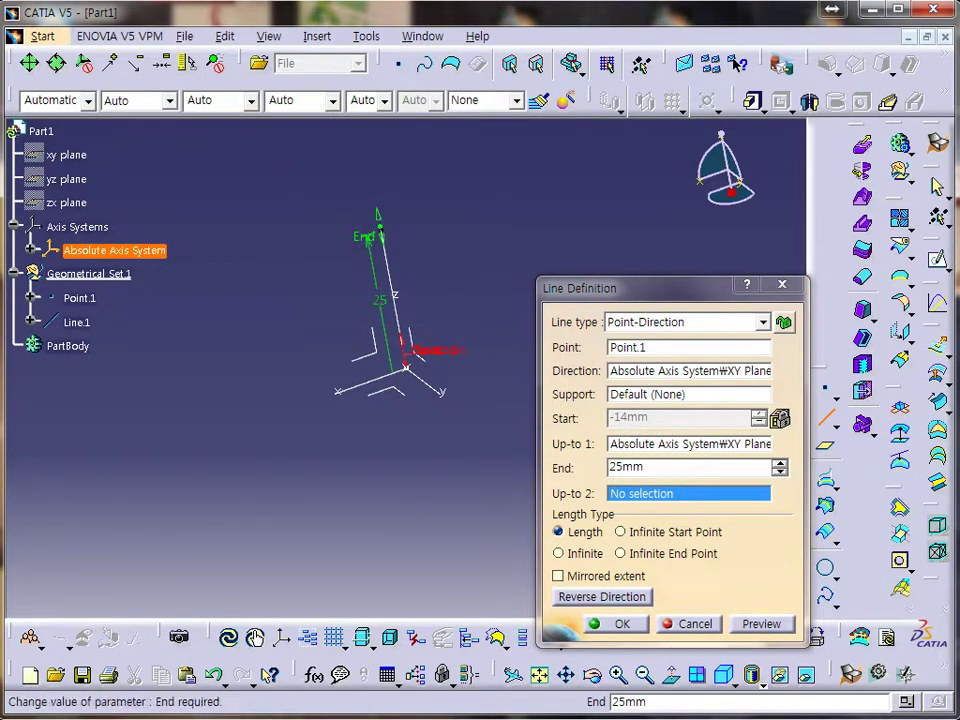
middle_click_drag(257, 368, 428, 345)
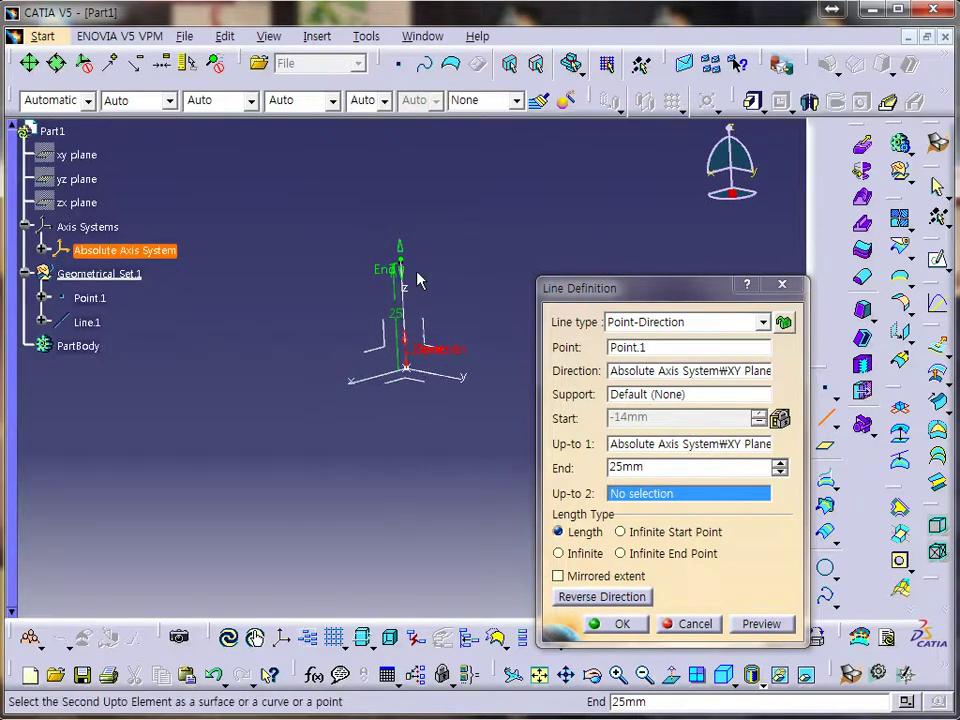
left_click_drag(393, 272, 392, 190)
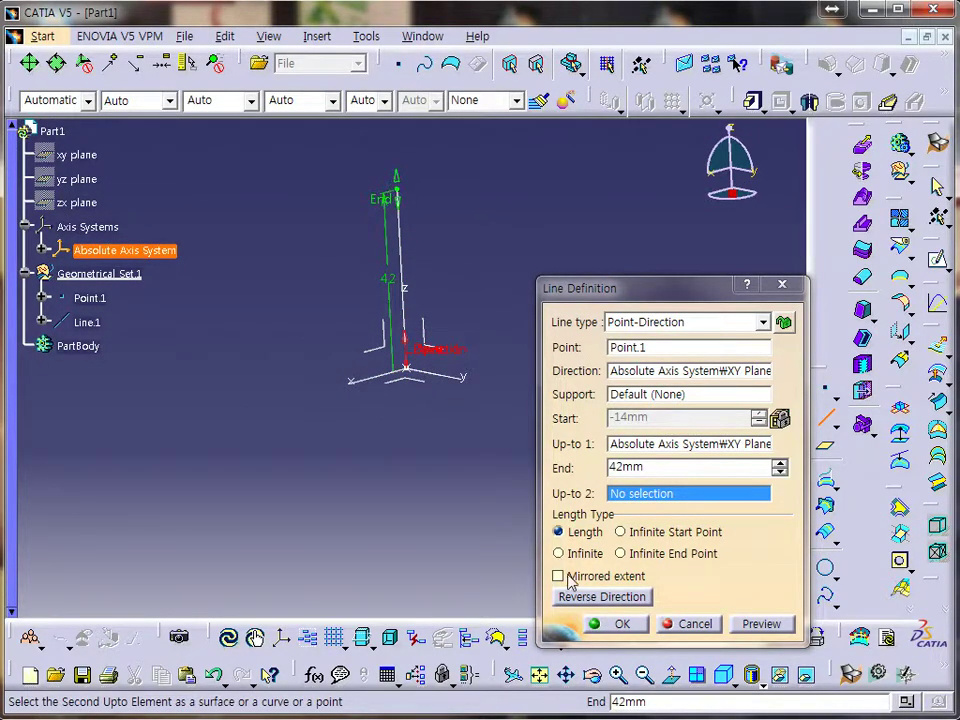
left_click(622, 624)
middle_click_drag(430, 428, 558, 410)
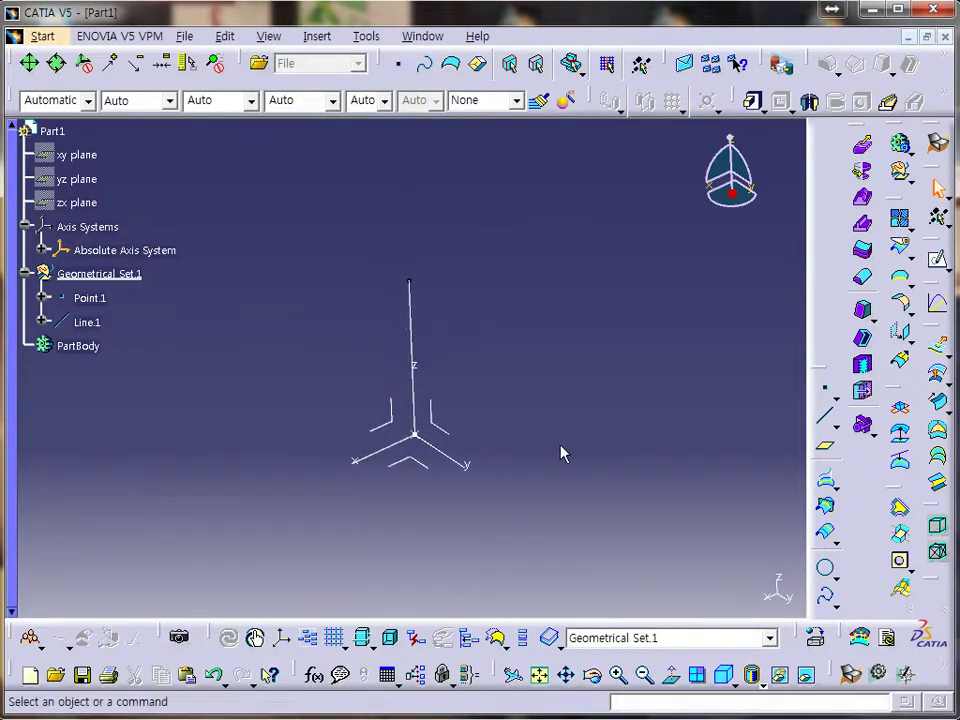
Create a plane offset 65 mm from the absolute XY plane
left_click(826, 455)
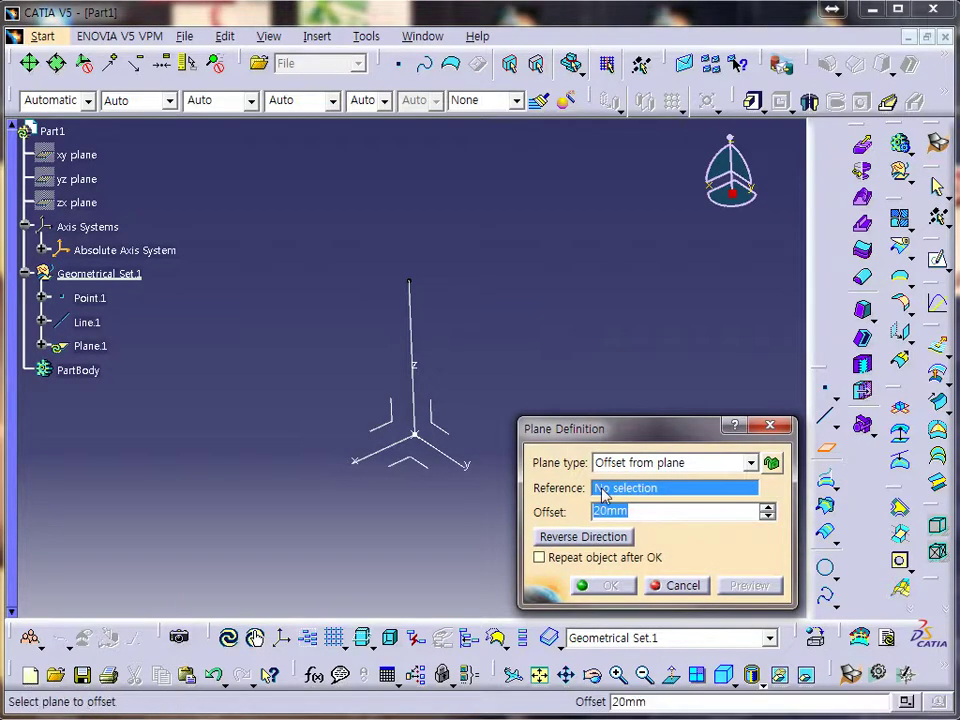
left_click(646, 465)
left_click(646, 483)
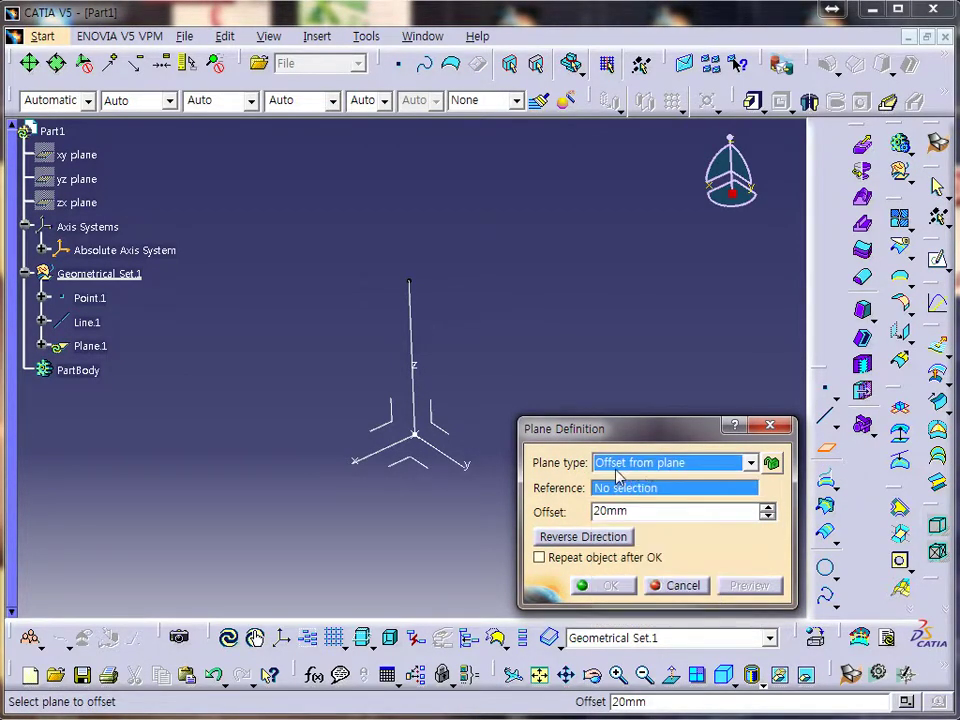
left_click(418, 465)
middle_click_drag(405, 551, 377, 535)
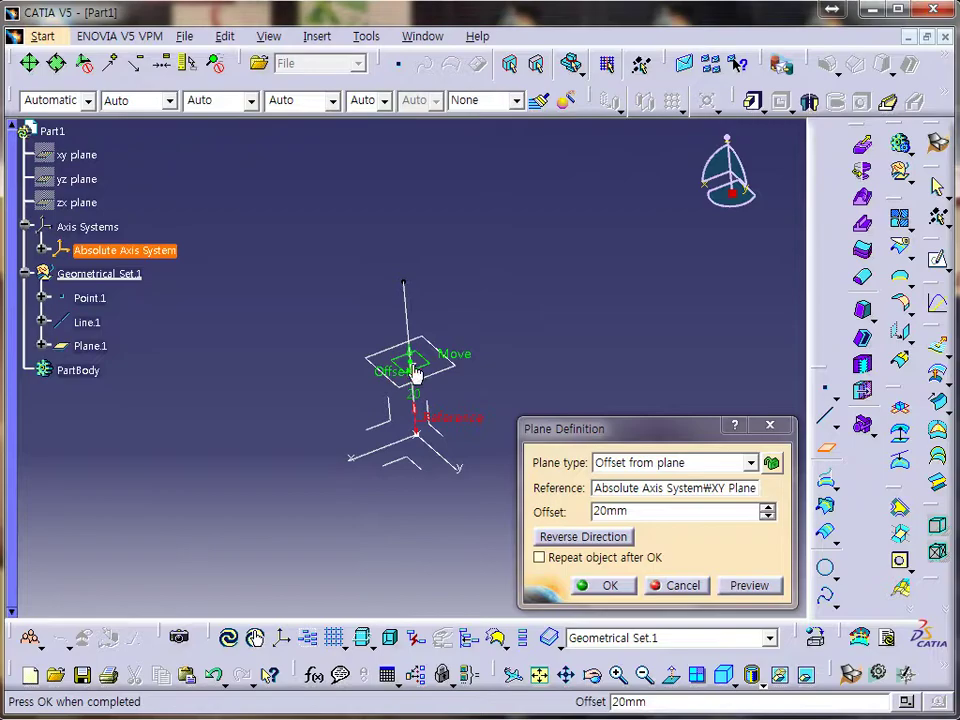
left_click_drag(408, 368, 400, 218)
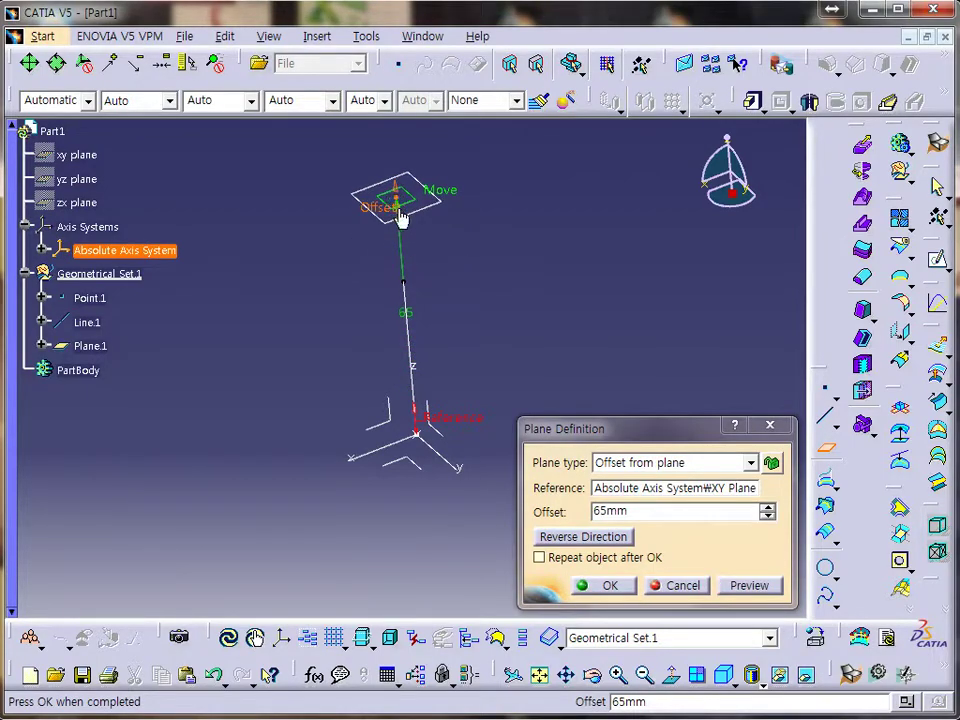
left_click(648, 511)
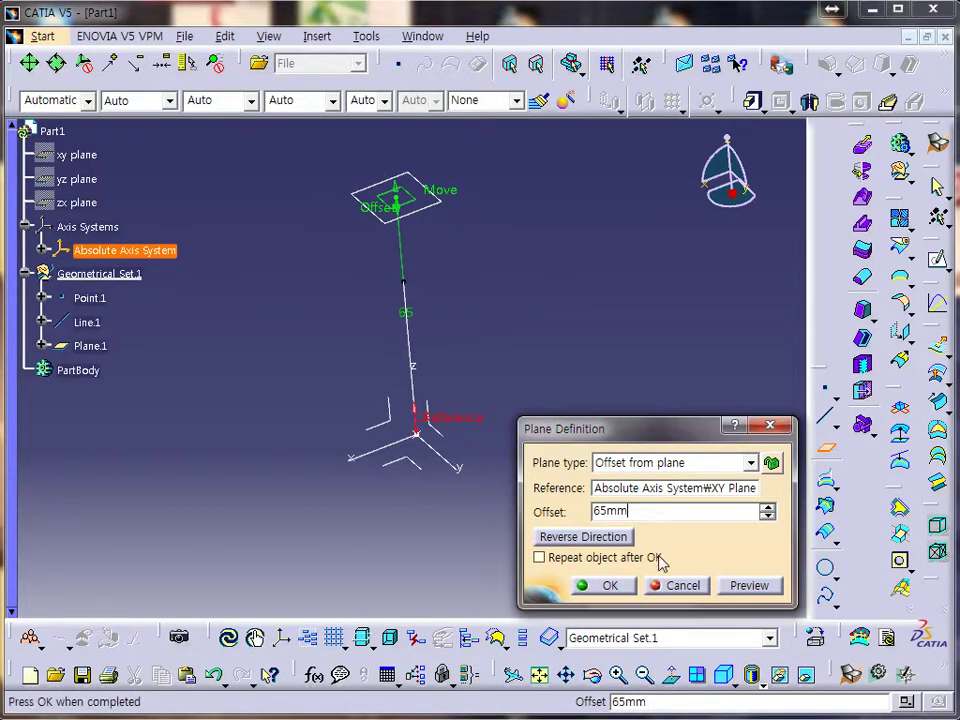
left_click(610, 590)
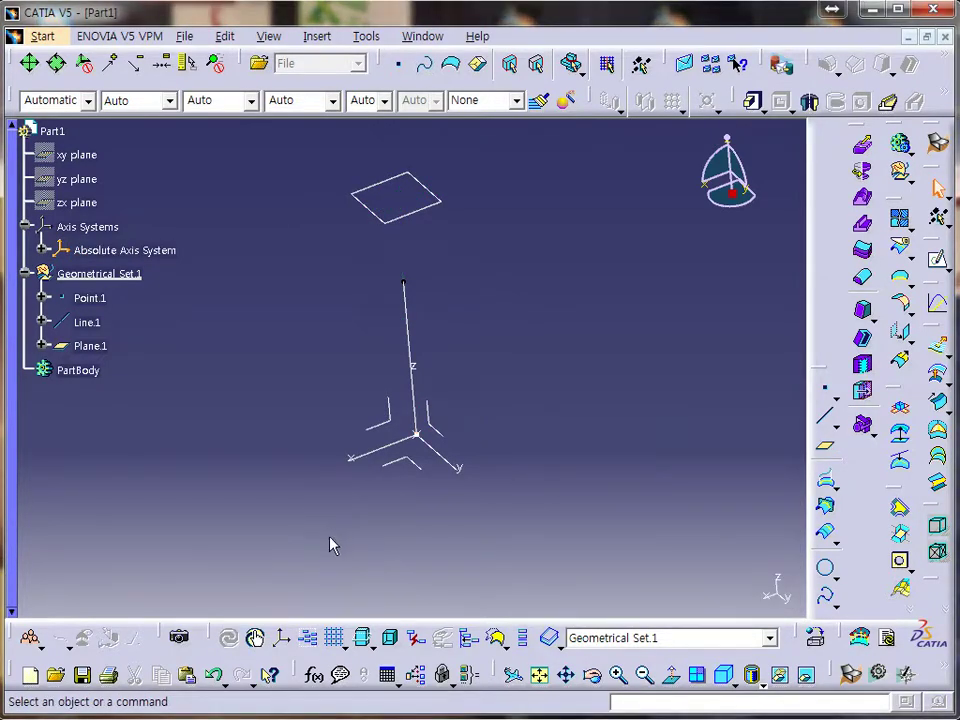
Create a single-value user parameter of type Length and expand the Parameters node in the tree
left_click(312, 675)
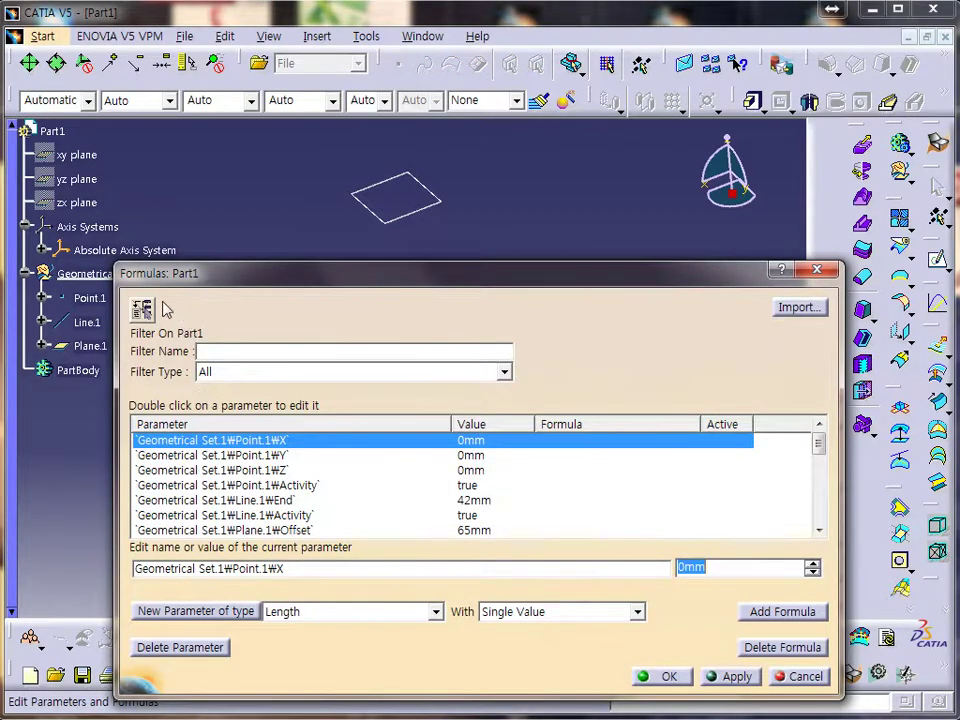
left_click_drag(250, 277, 240, 168)
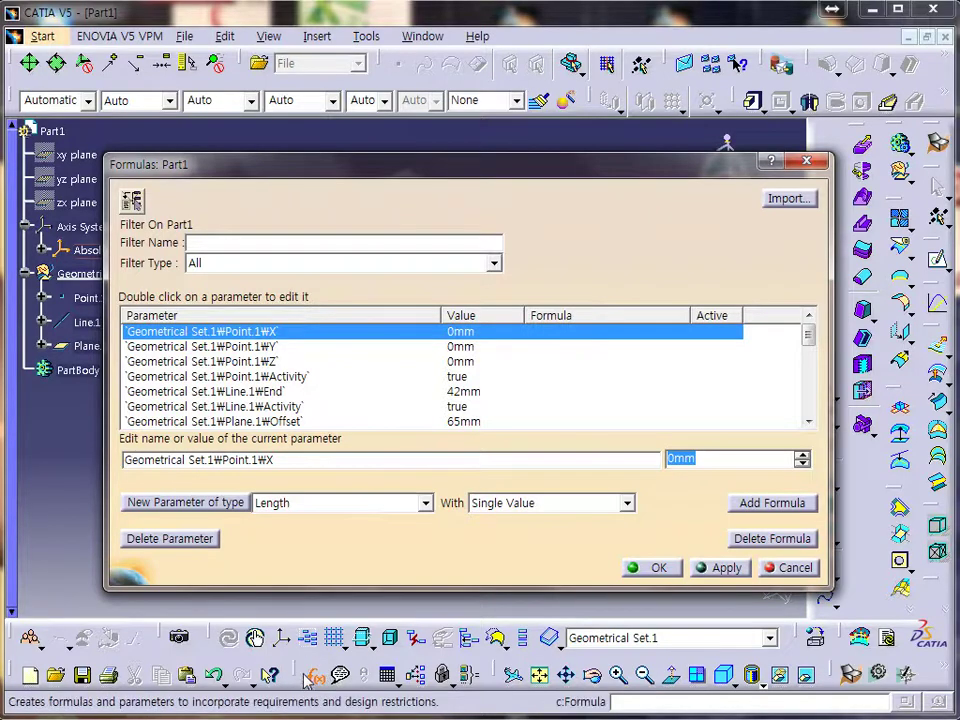
left_click(296, 500)
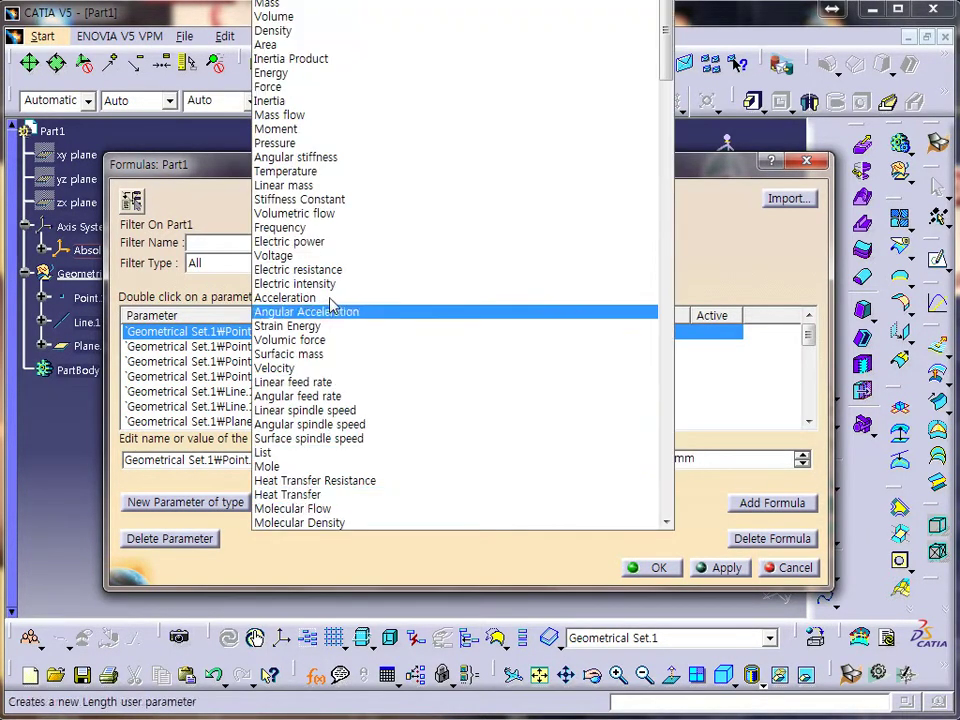
scroll(311, 150, "up", 2)
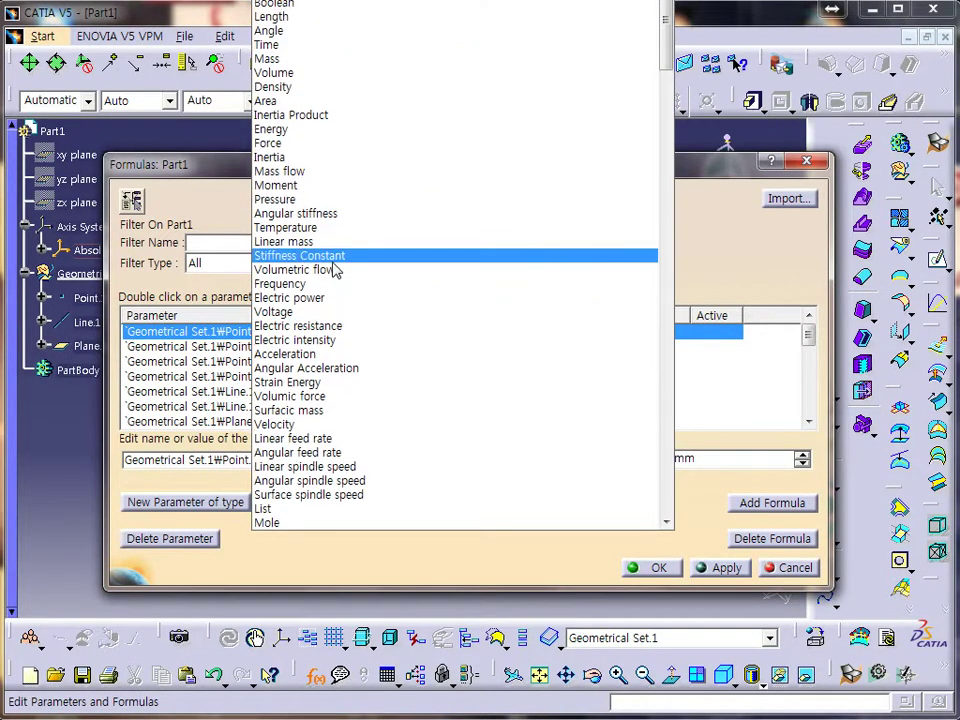
left_click(271, 17)
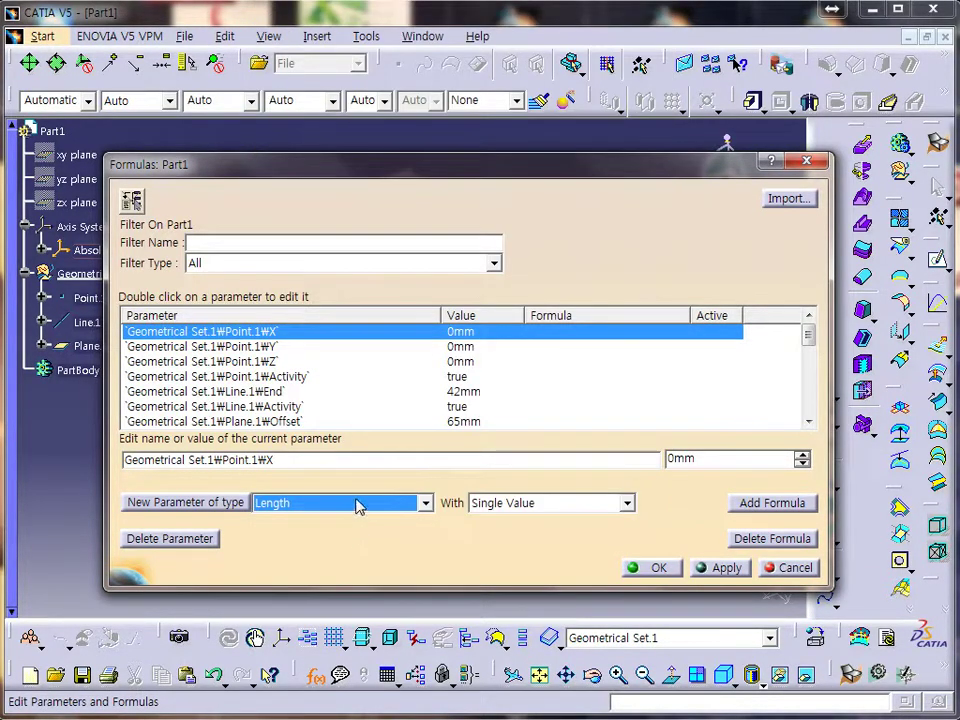
left_click(190, 503)
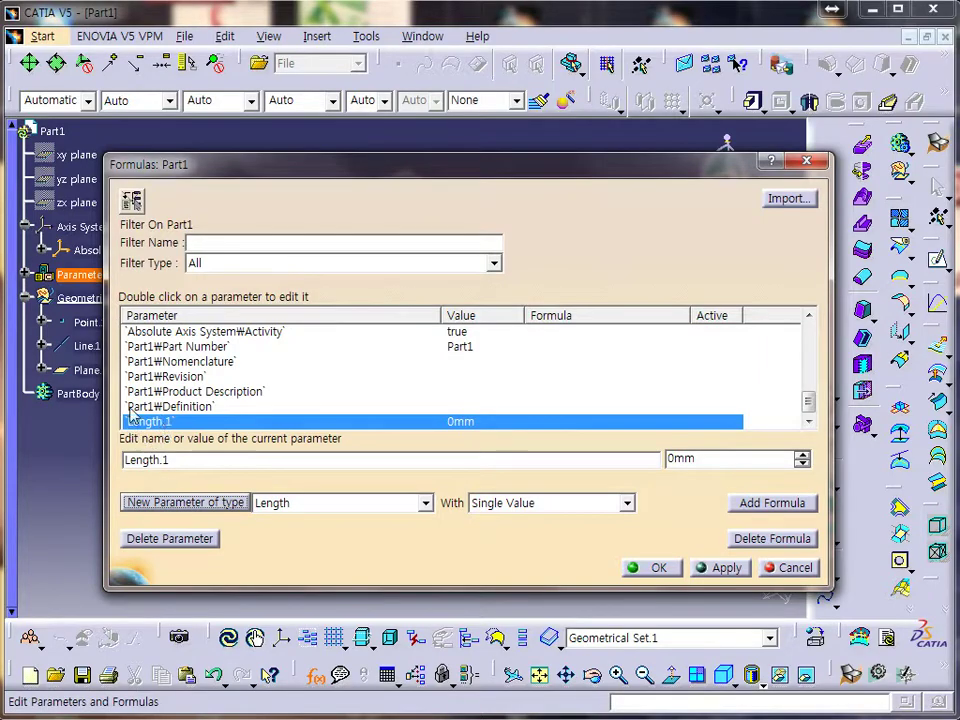
left_click(652, 569)
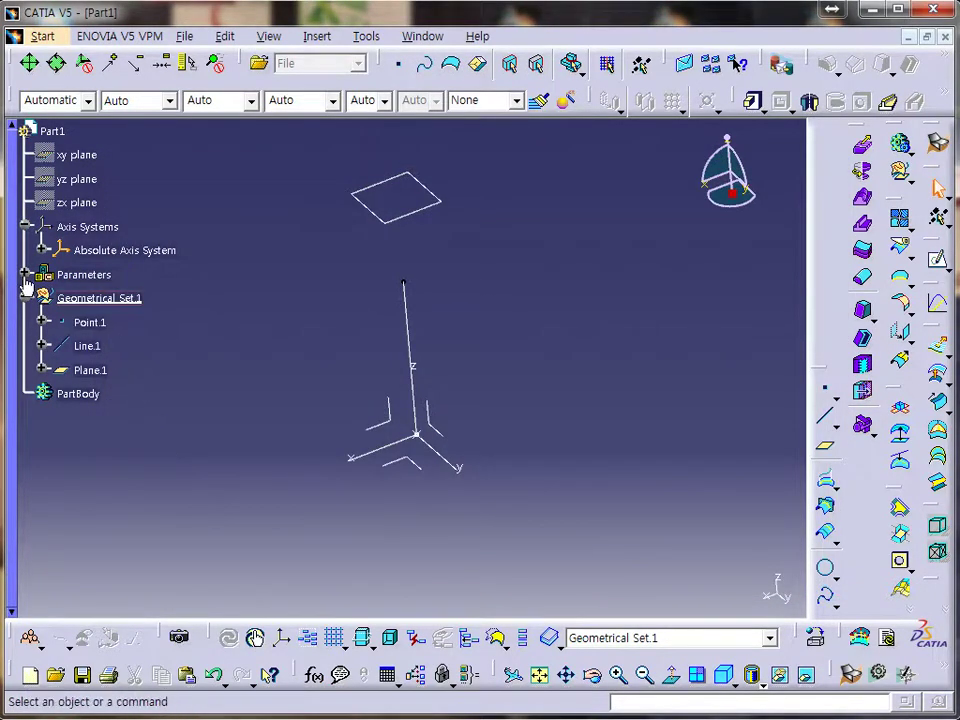
left_click(26, 275)
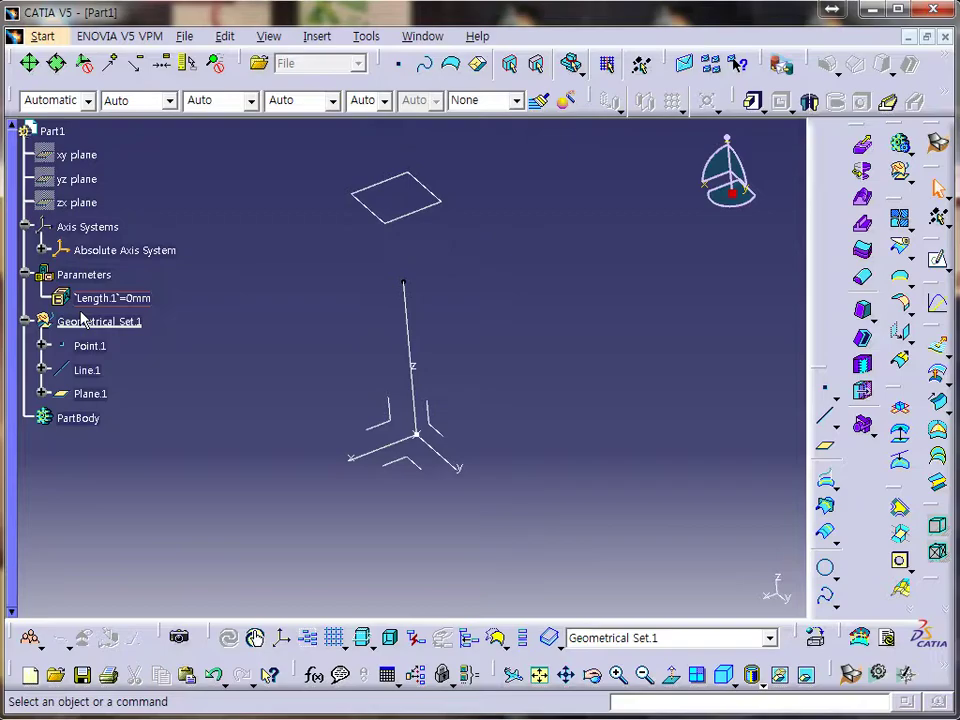
Open the offset plane's definition for editing and stretch its offset to 67 mm
double_click(401, 215)
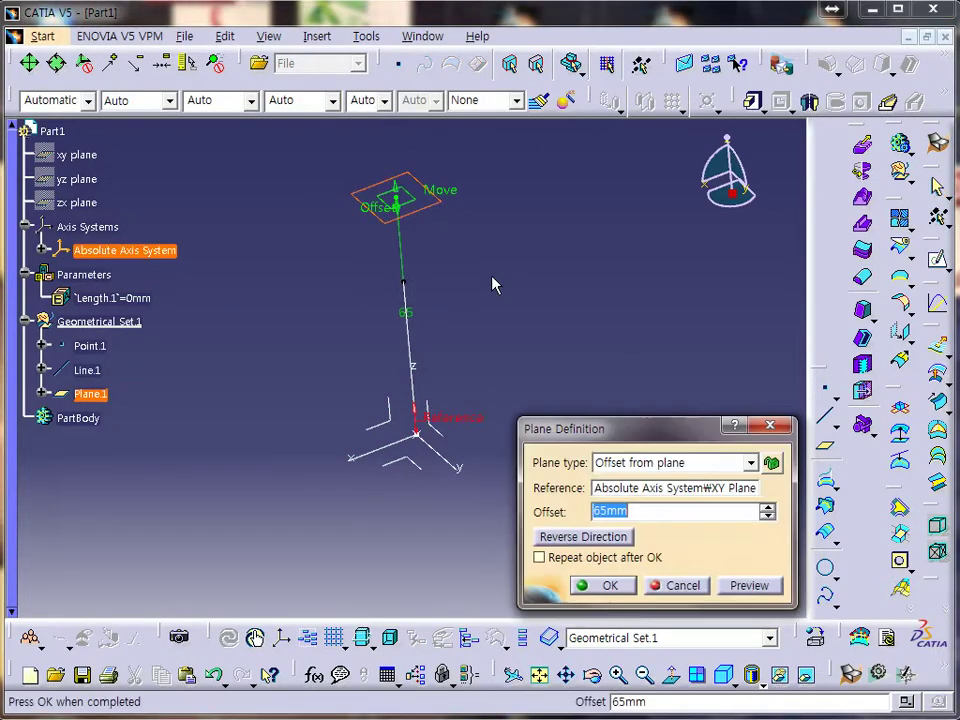
key("End")
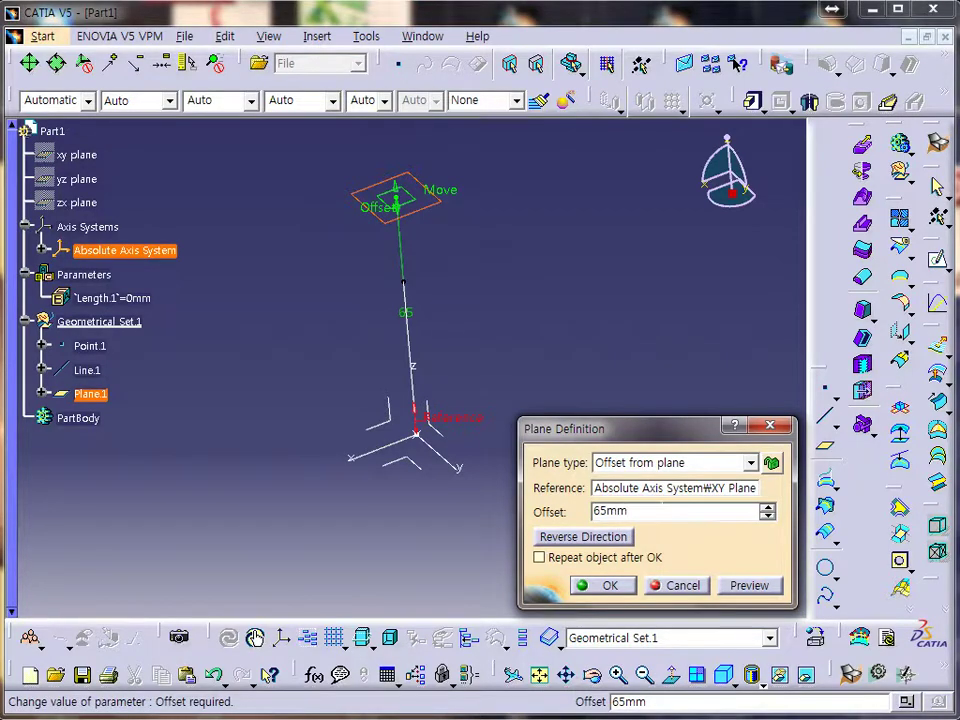
key("Return")
mouse_move(396, 206)
left_mouse_down()
mouse_move(396, 190)
mouse_move(395, 205)
left_mouse_up()
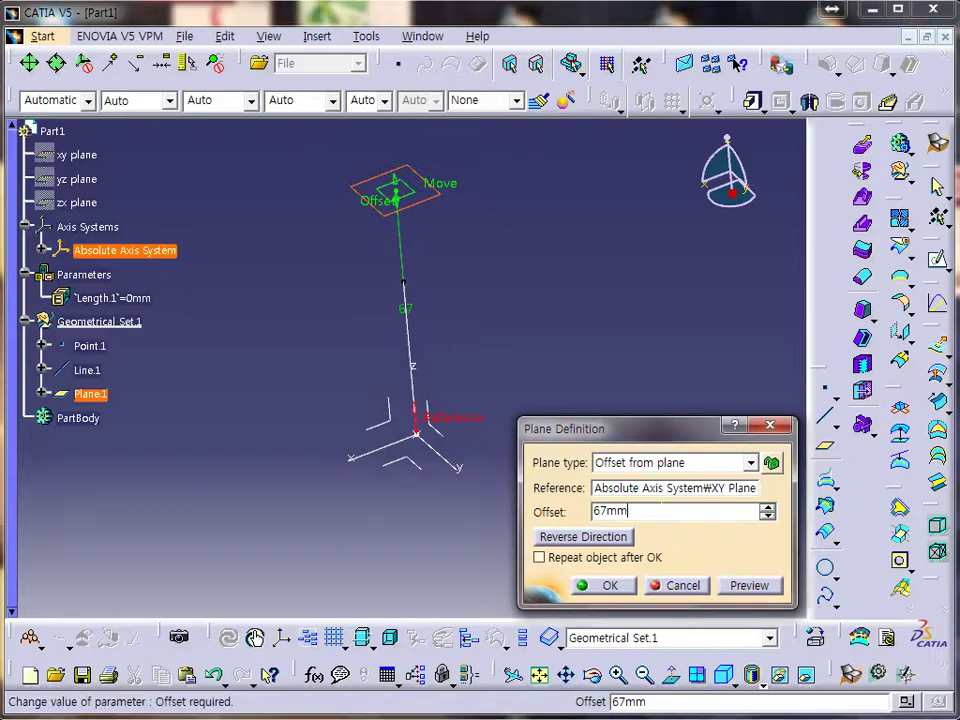
Drive the plane's offset with a formula equal to Length.1, set that parameter to 100 mm and accept the plane
right_click(651, 513)
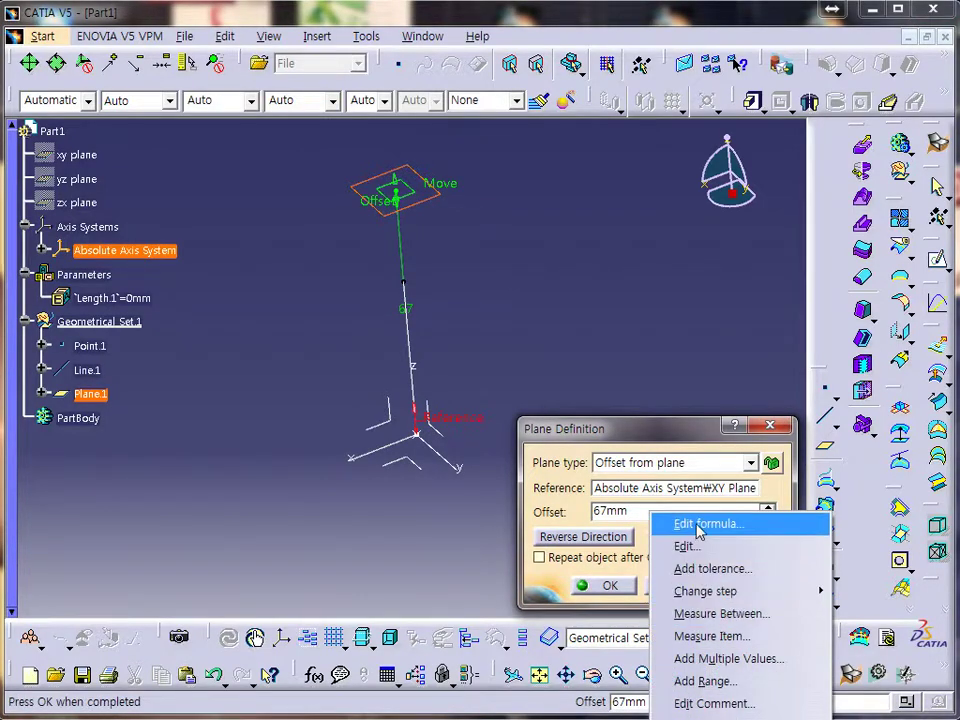
left_click(690, 530)
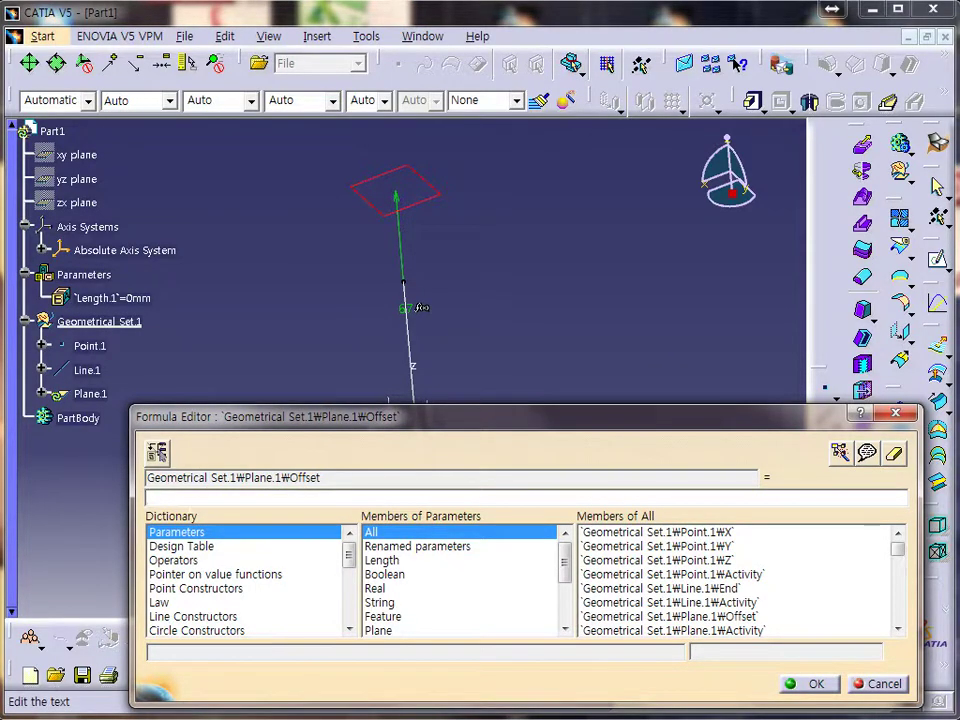
left_click(118, 299)
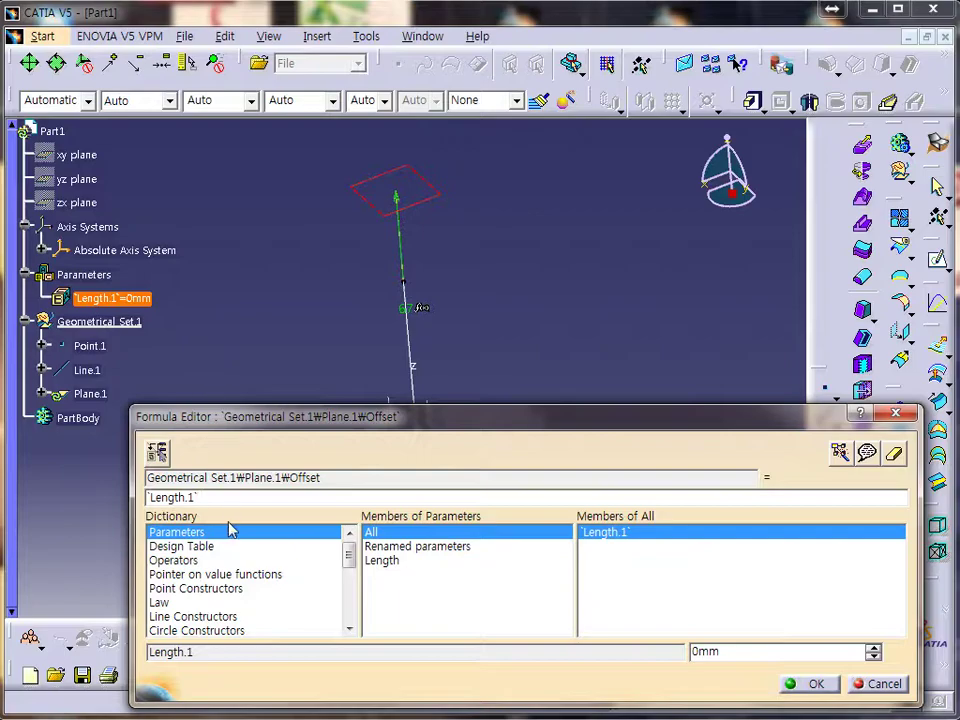
double_click(774, 652)
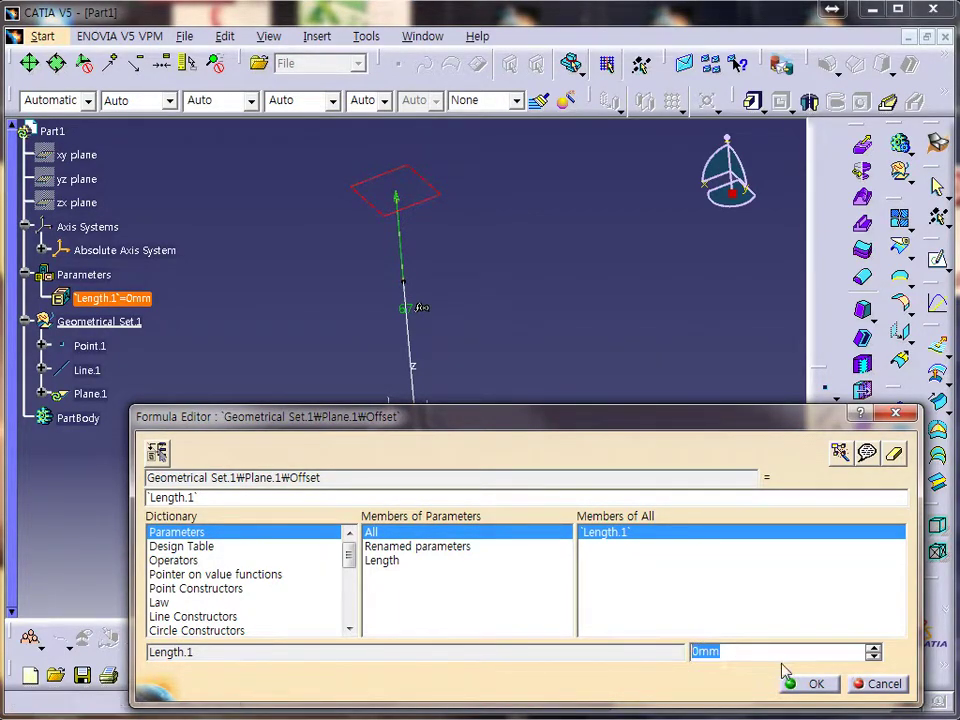
type("100")
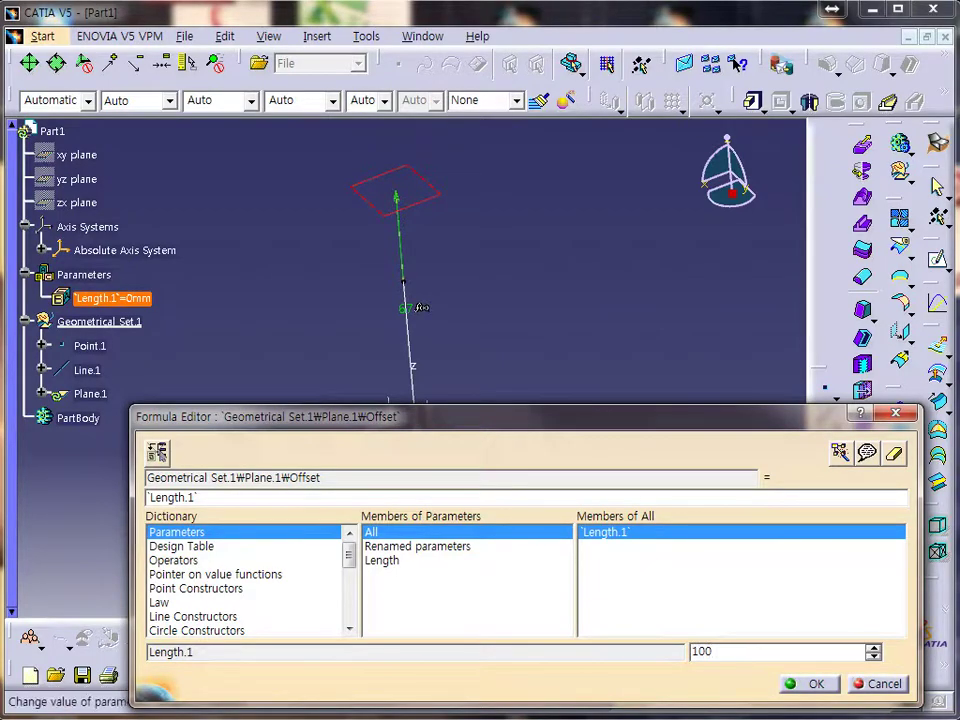
left_click_drag(705, 425, 690, 373)
left_click(795, 634)
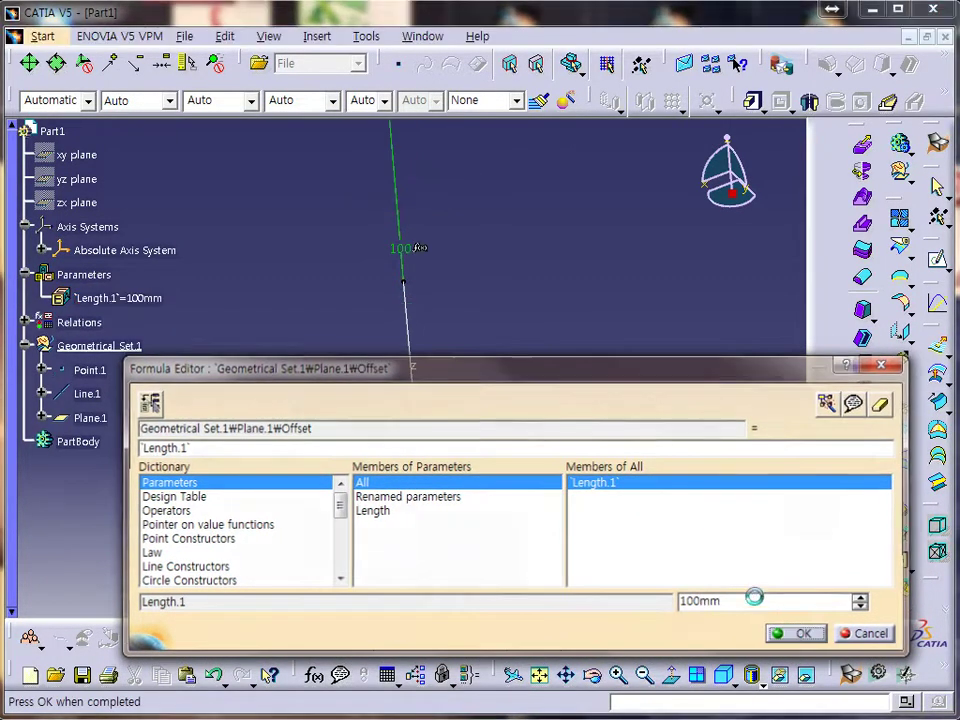
middle_click_drag(416, 300, 418, 459)
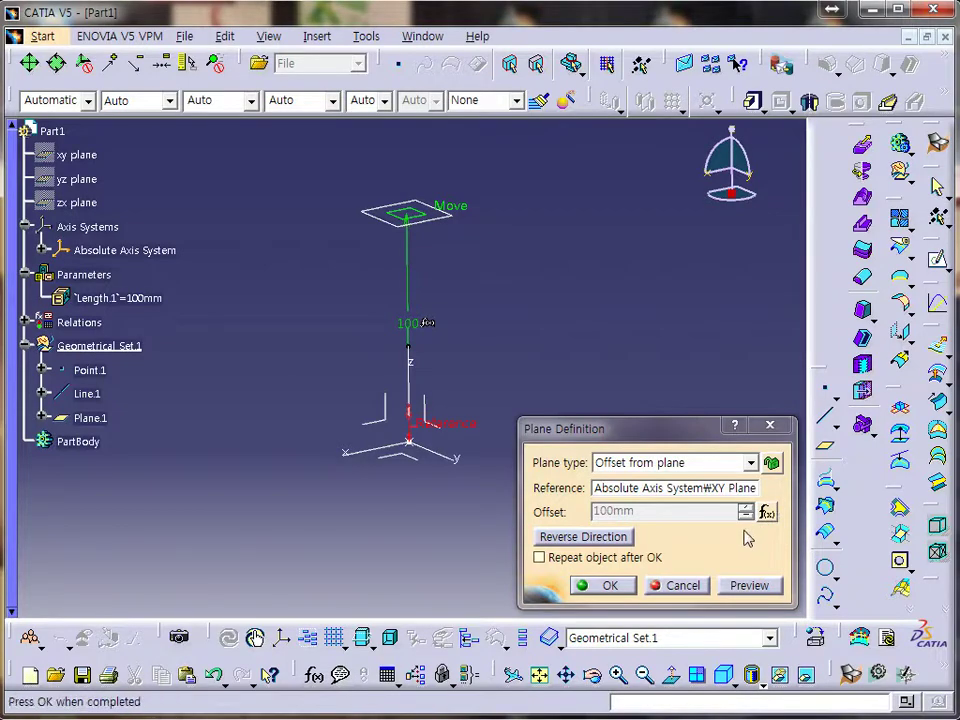
left_click(25, 323)
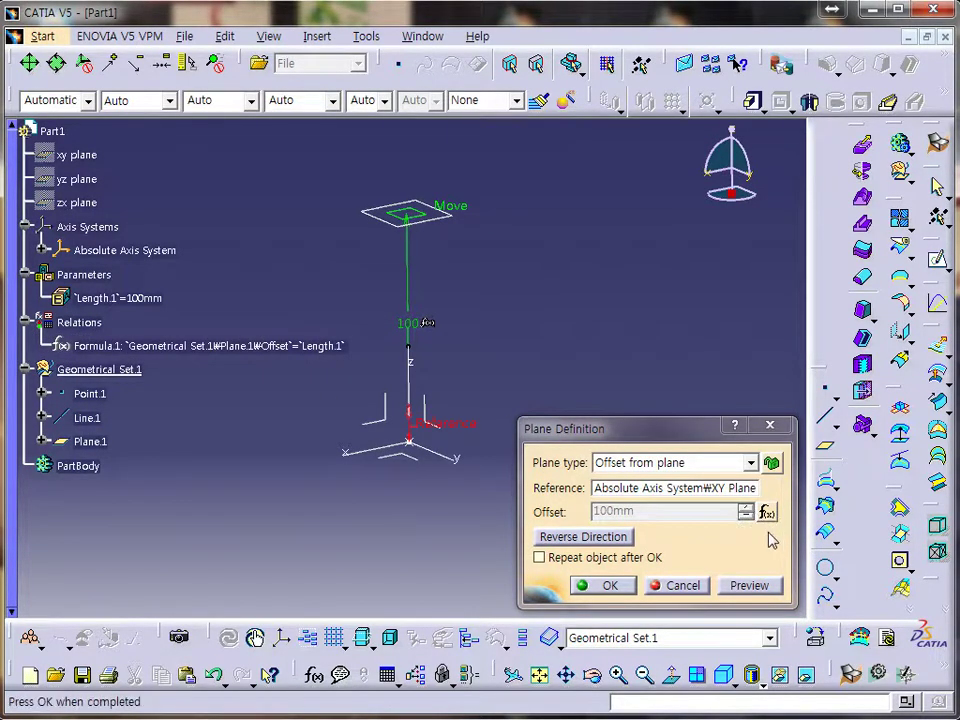
left_click(609, 586)
Set the Length.1 parameter to 150 mm and check the offset in the plane's definition
middle_click_drag(354, 321, 392, 375)
left_click(409, 368)
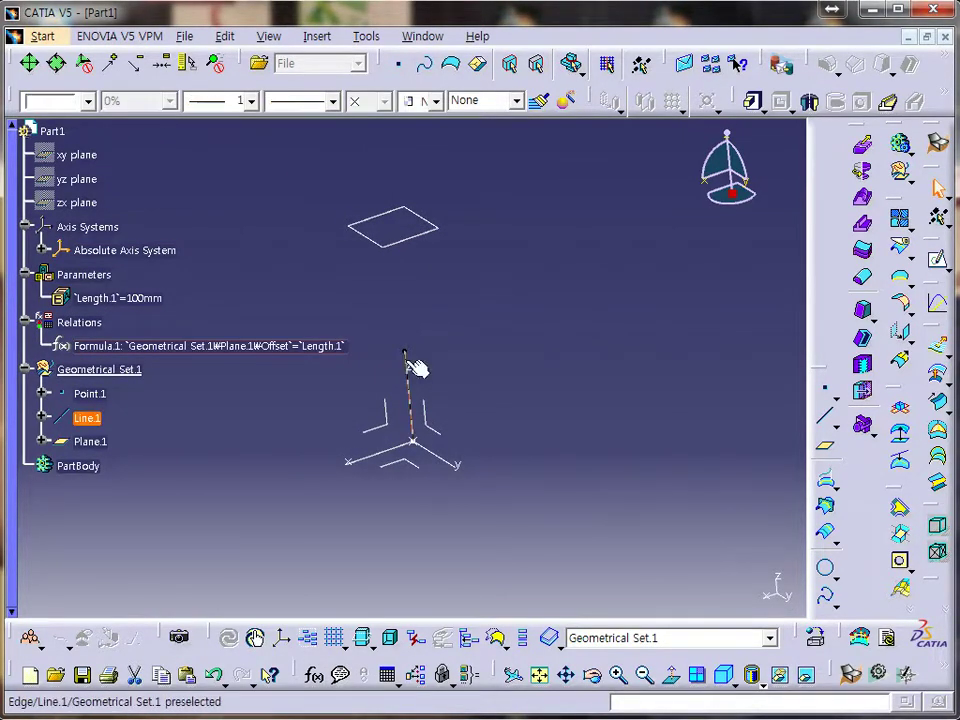
left_click(148, 300)
double_click(148, 300)
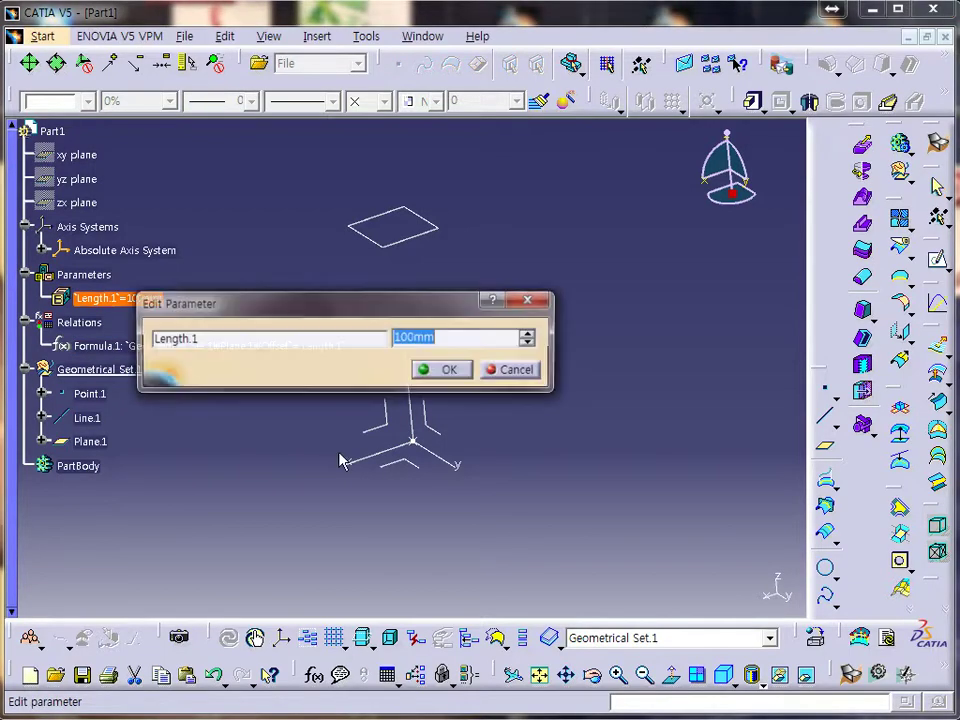
type("1")
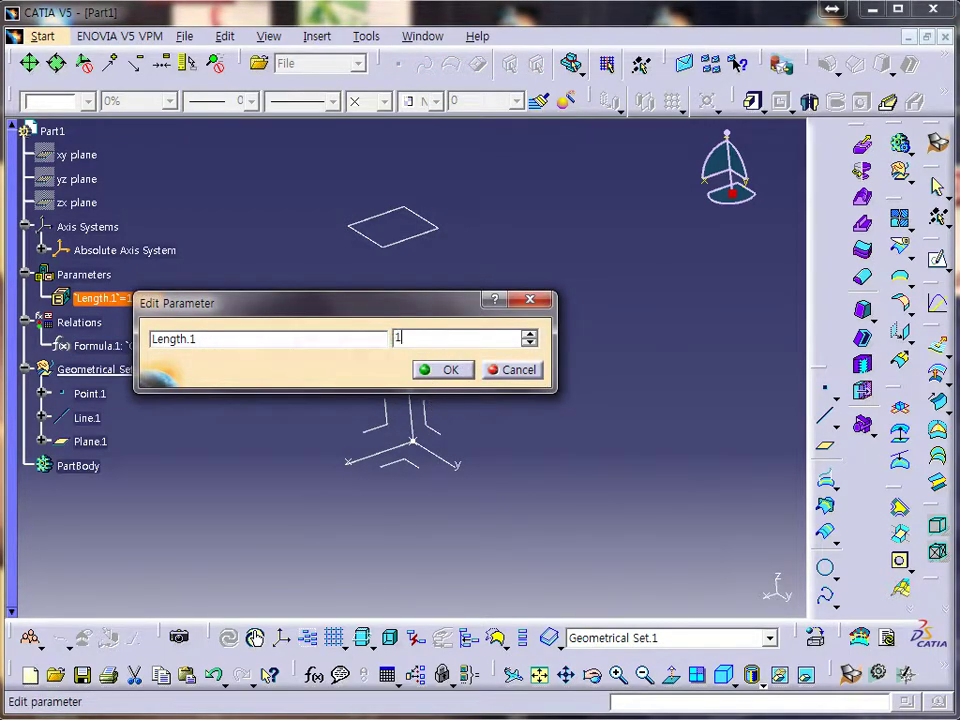
type("50")
left_click(438, 370)
middle_click_drag(435, 407, 392, 305)
double_click(390, 220)
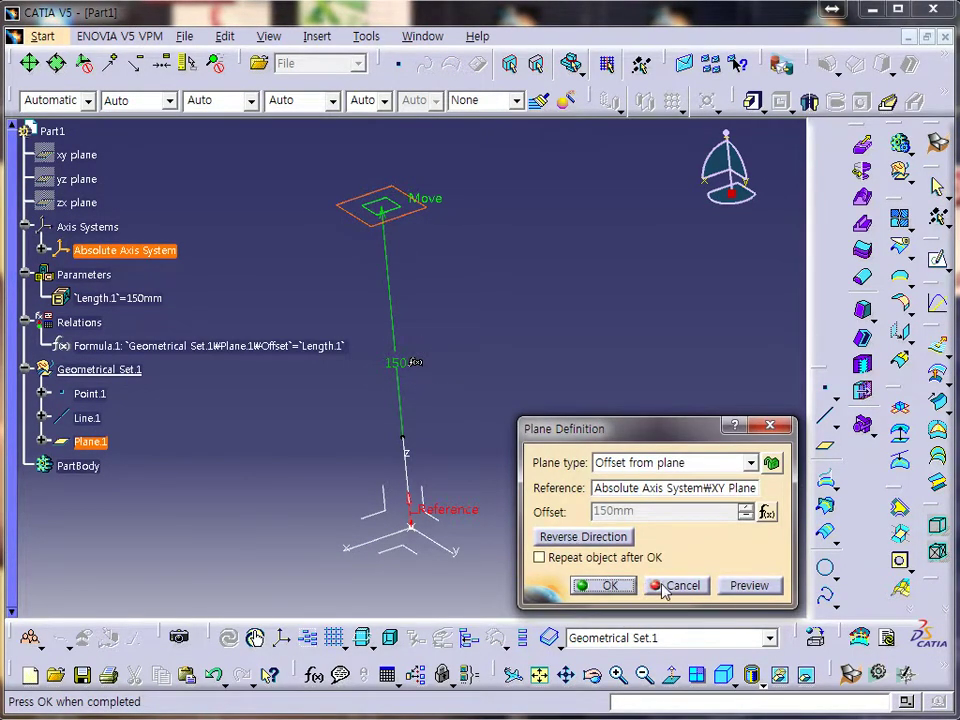
left_click(665, 587)
Set the Length.1 parameter to 120 mm
double_click(148, 299)
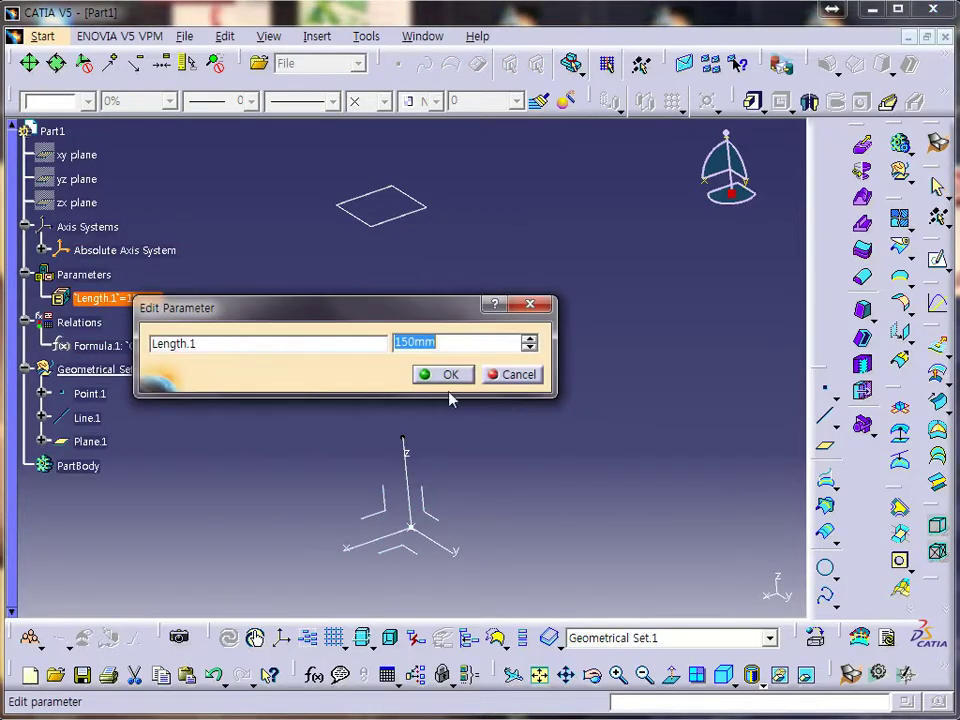
type("12")
left_click(421, 366)
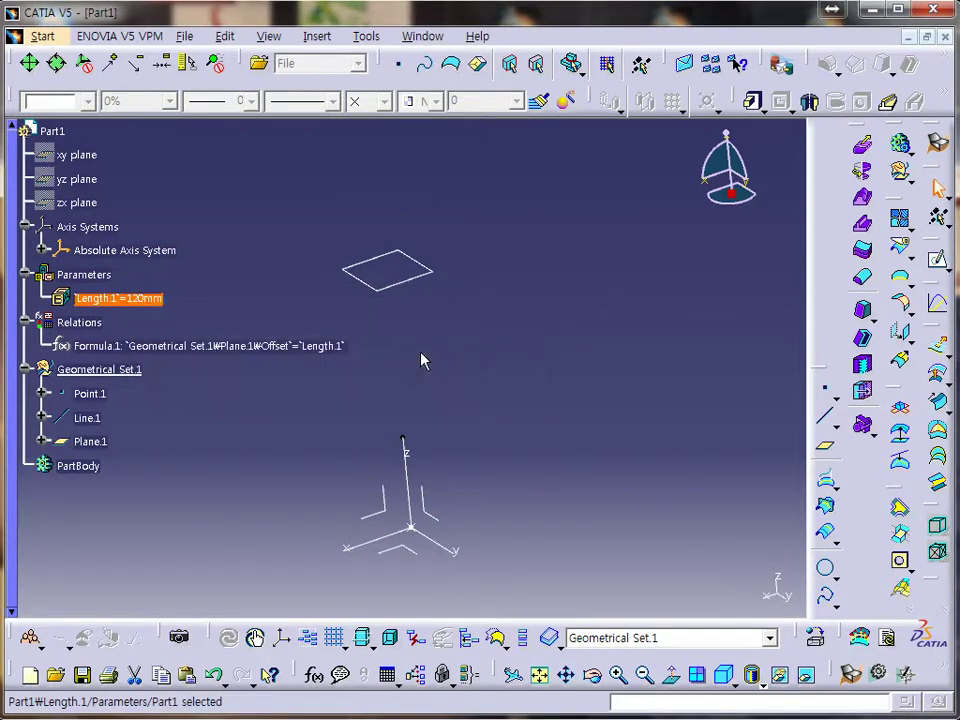
left_click(425, 358)
Edit the line so that the offset plane Plane.1 limits its end as the second up-to element
left_click(371, 297)
left_click(444, 481)
middle_click_drag(398, 484, 440, 473)
left_click(415, 488)
left_click(87, 368)
double_click(417, 480)
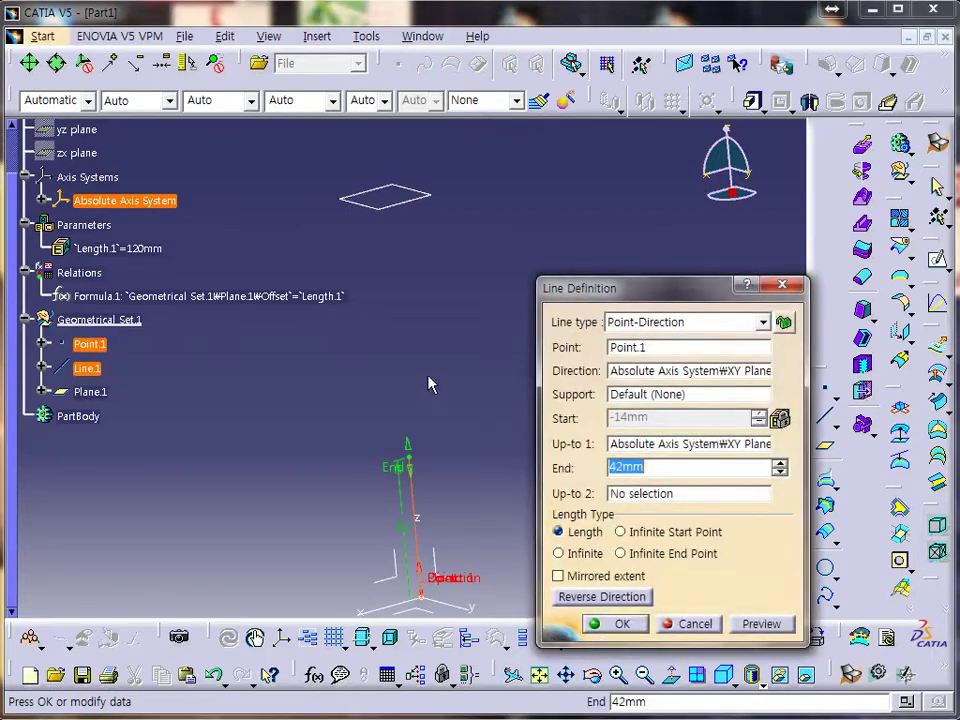
left_click(625, 494)
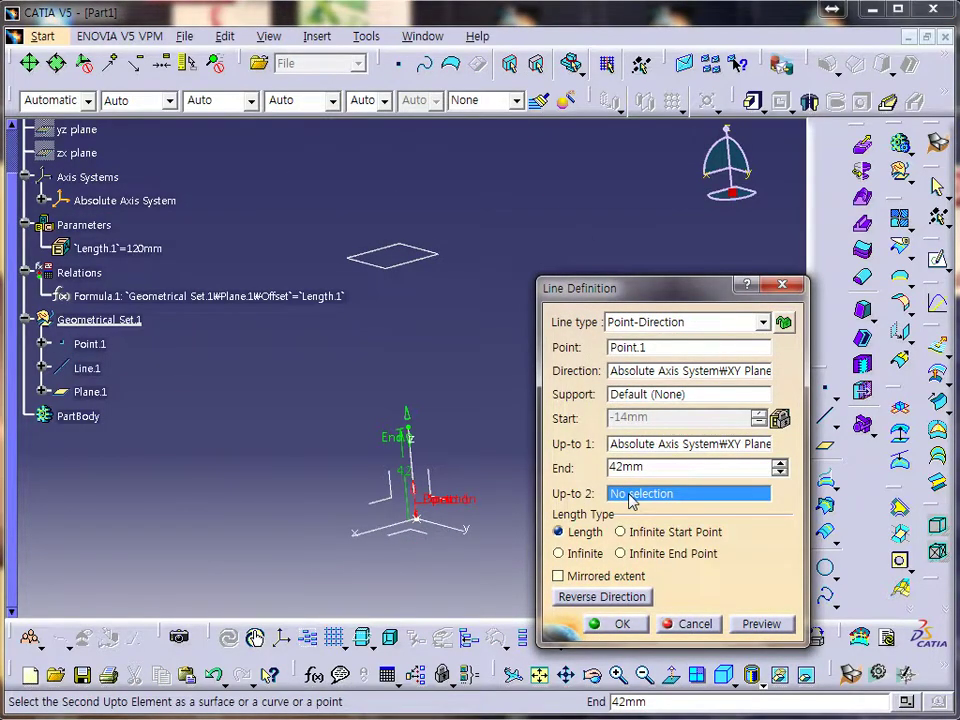
mouse_move(412, 436)
left_mouse_down()
mouse_move(401, 386)
mouse_move(406, 424)
left_mouse_up()
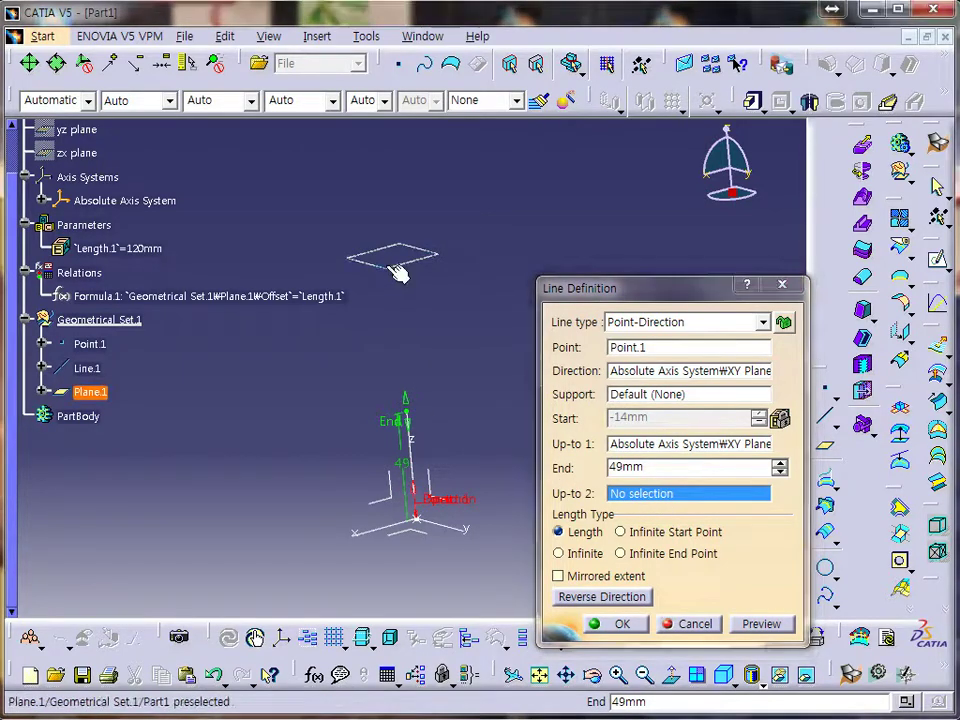
left_click(400, 266)
middle_click_drag(396, 407, 470, 450)
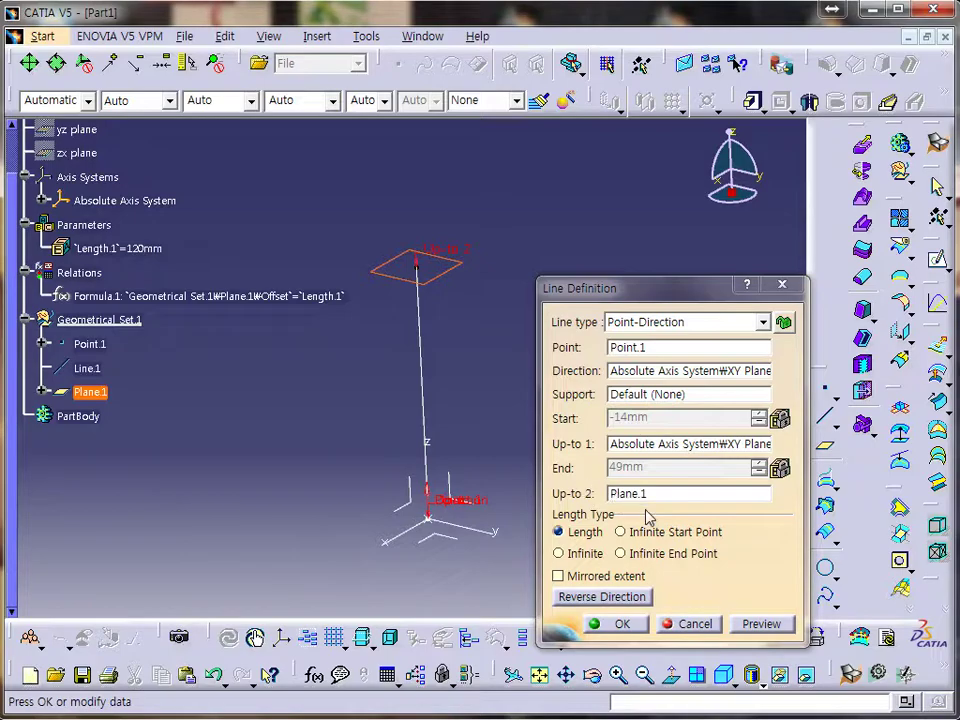
left_click(617, 626)
Change the Length.1 parameter to 150 mm and review the offset plane's definition
middle_click_drag(531, 486, 300, 416)
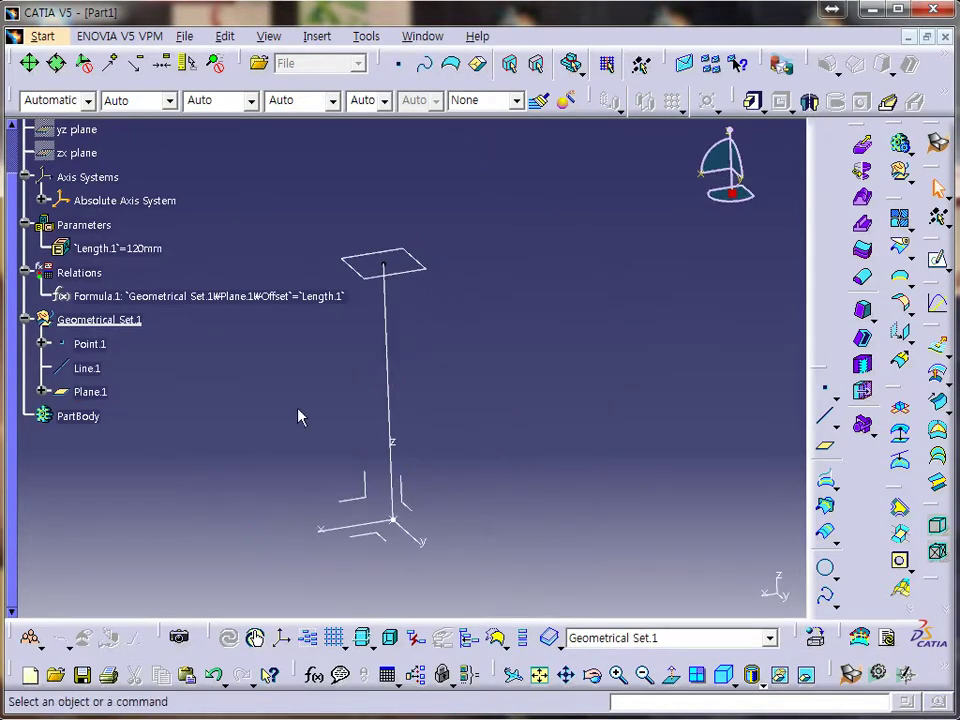
double_click(109, 248)
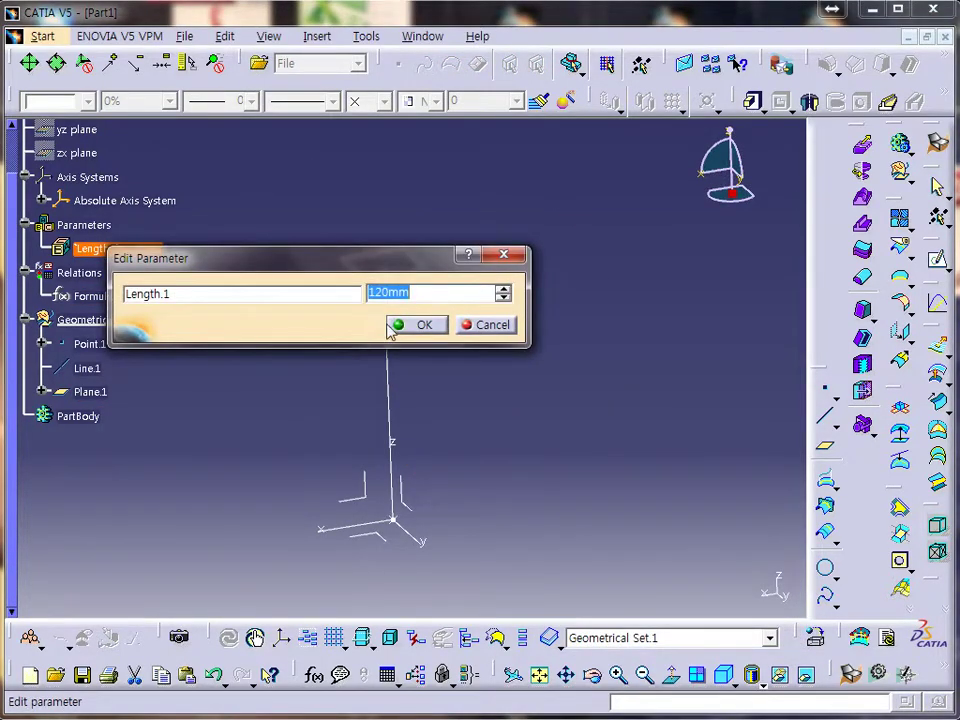
left_click_drag(398, 258, 418, 306)
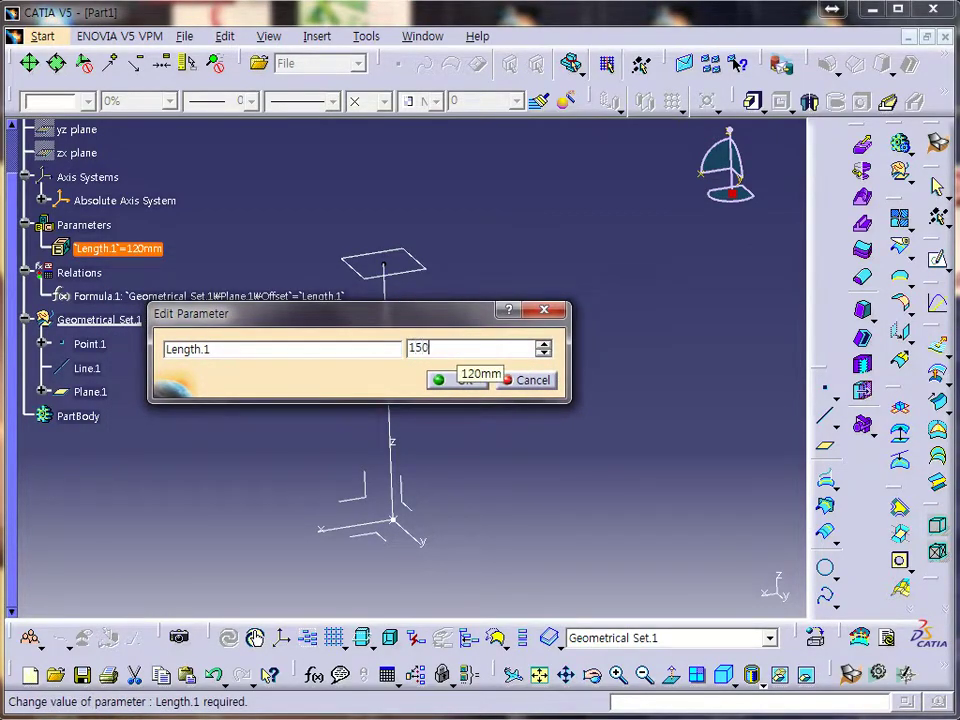
left_click(465, 380)
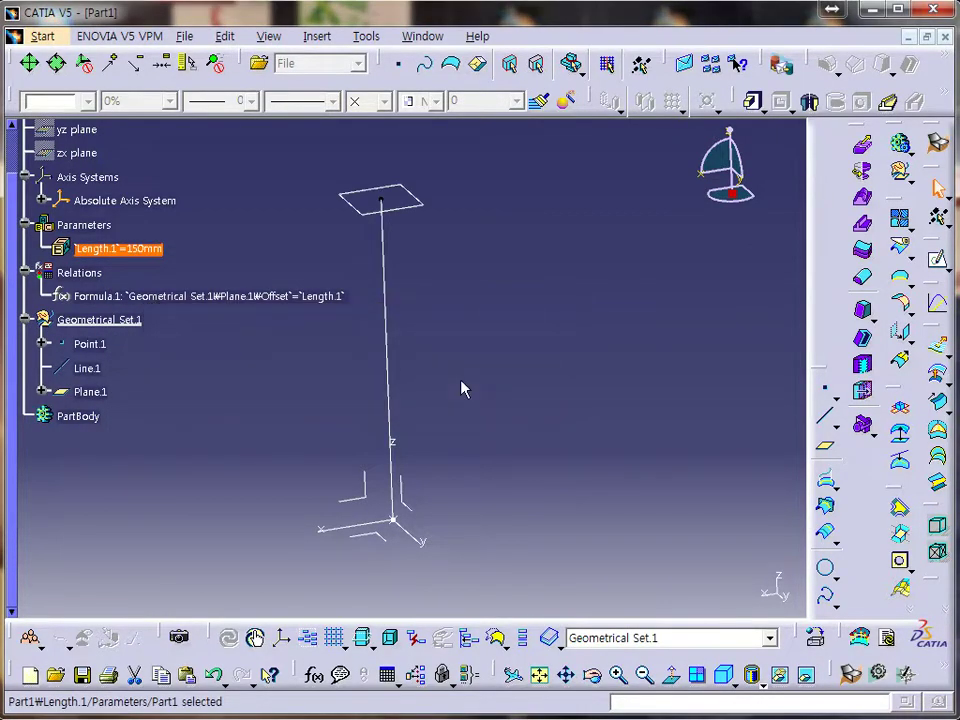
double_click(396, 207)
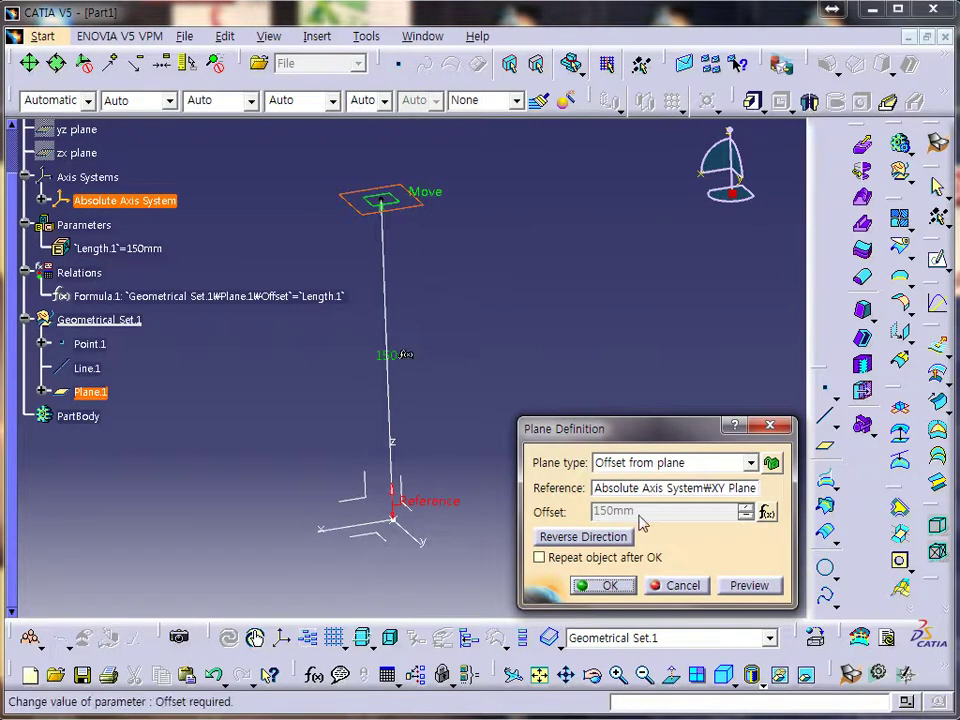
left_click(606, 584)
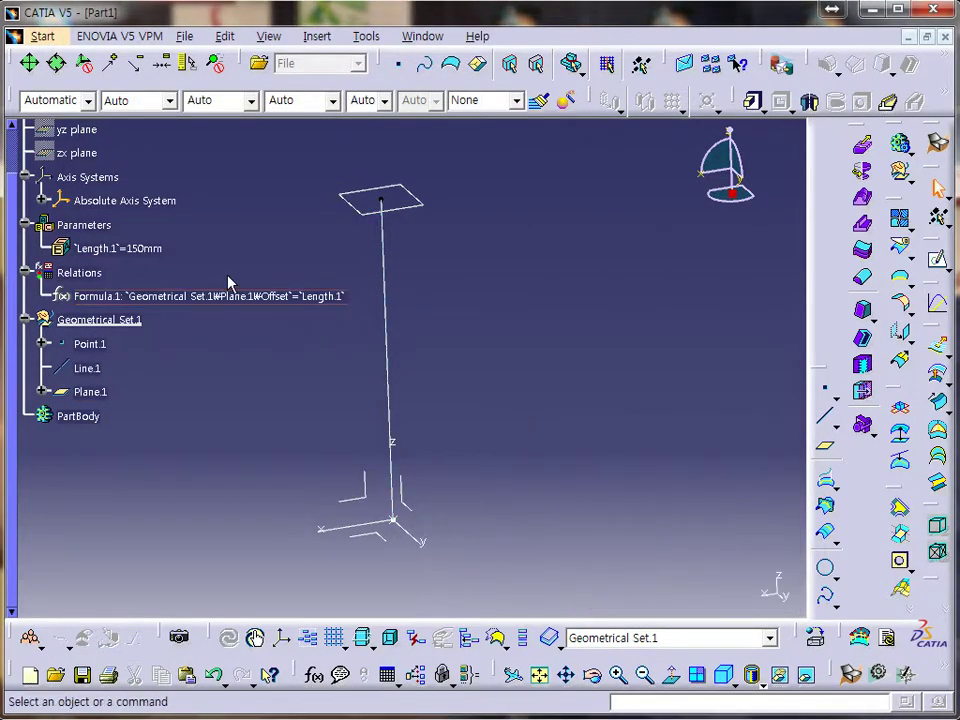
Set the Length.1 parameter to 120 mm to shorten the plane's offset and the line
double_click(122, 252)
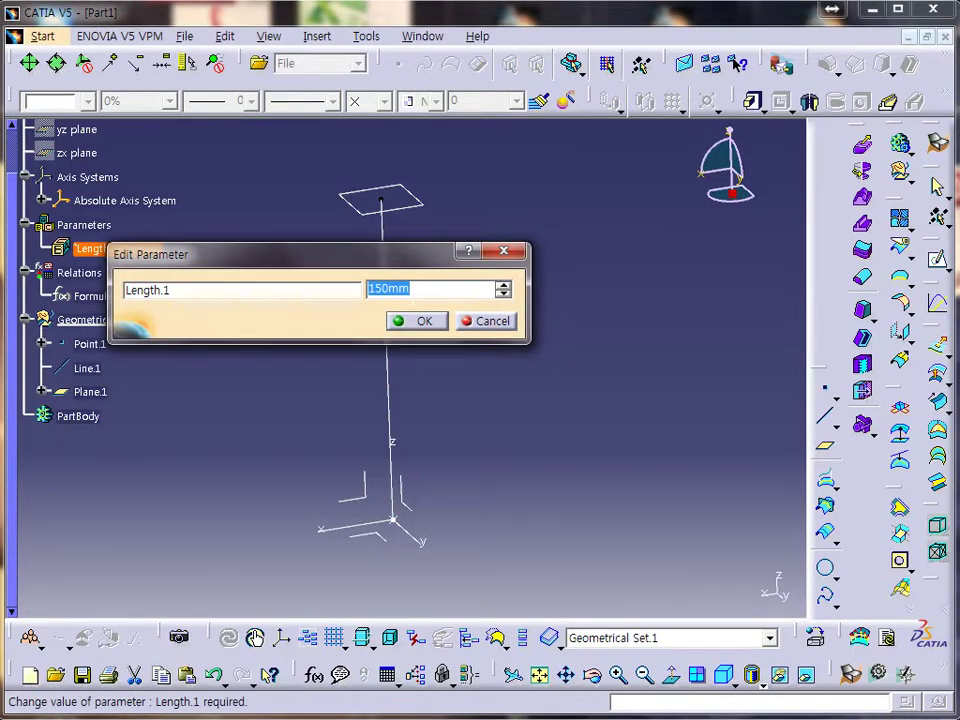
type("120")
key("Return")
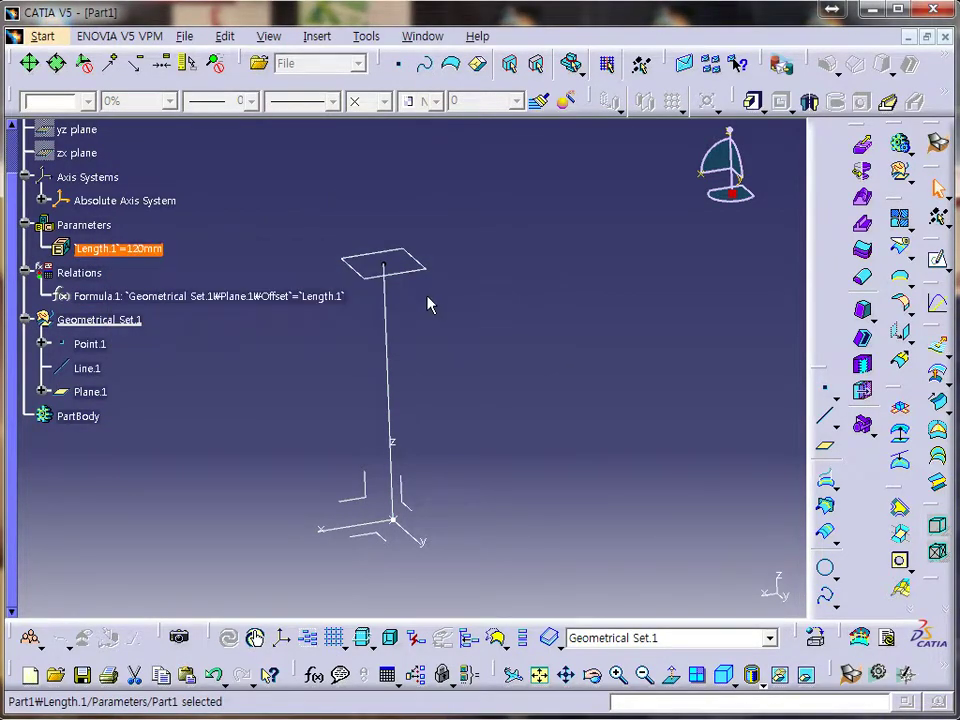
middle_click_drag(364, 536, 388, 510)
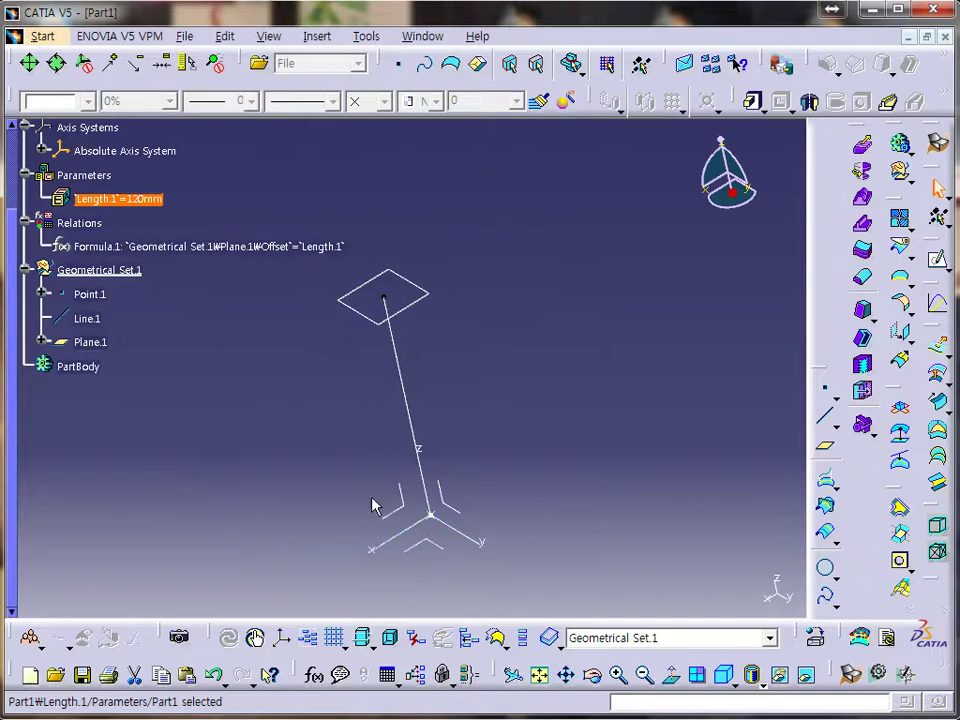
middle_click_drag(283, 463, 412, 446)
middle_click_drag(530, 485, 480, 500)
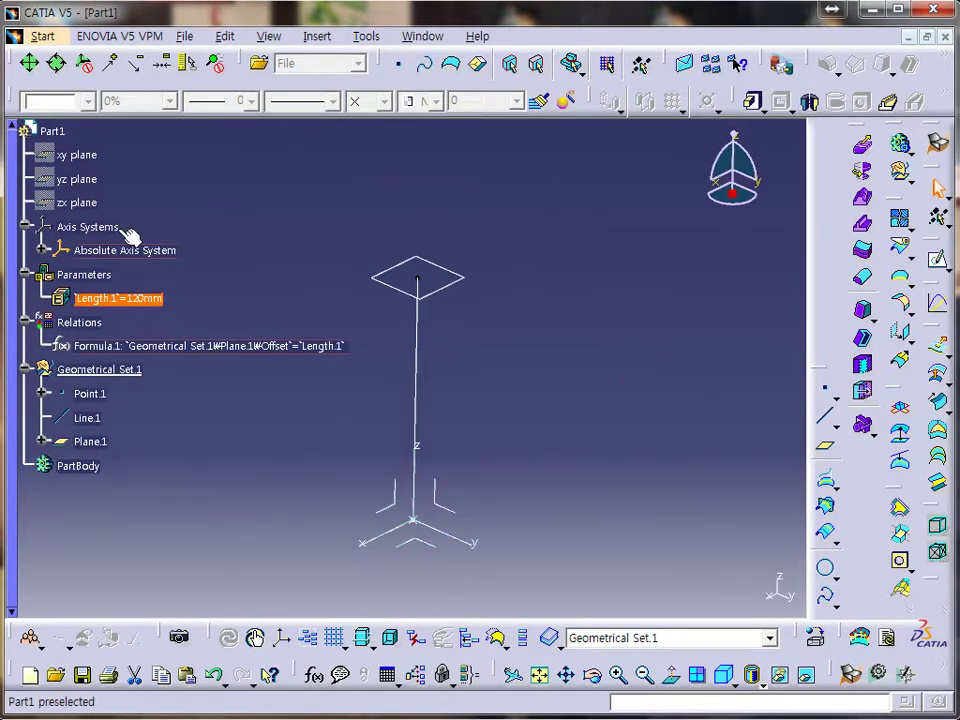
Hide the Absolute Axis System so that only the point, line and offset plane are displayed
left_click(100, 250)
right_click(124, 259)
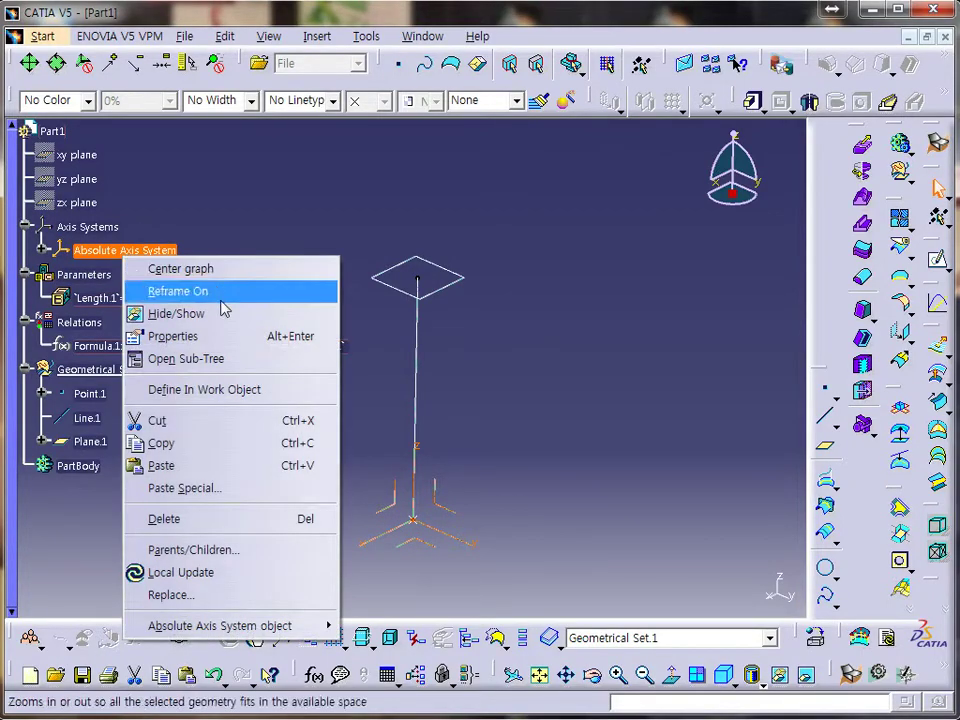
left_click(178, 316)
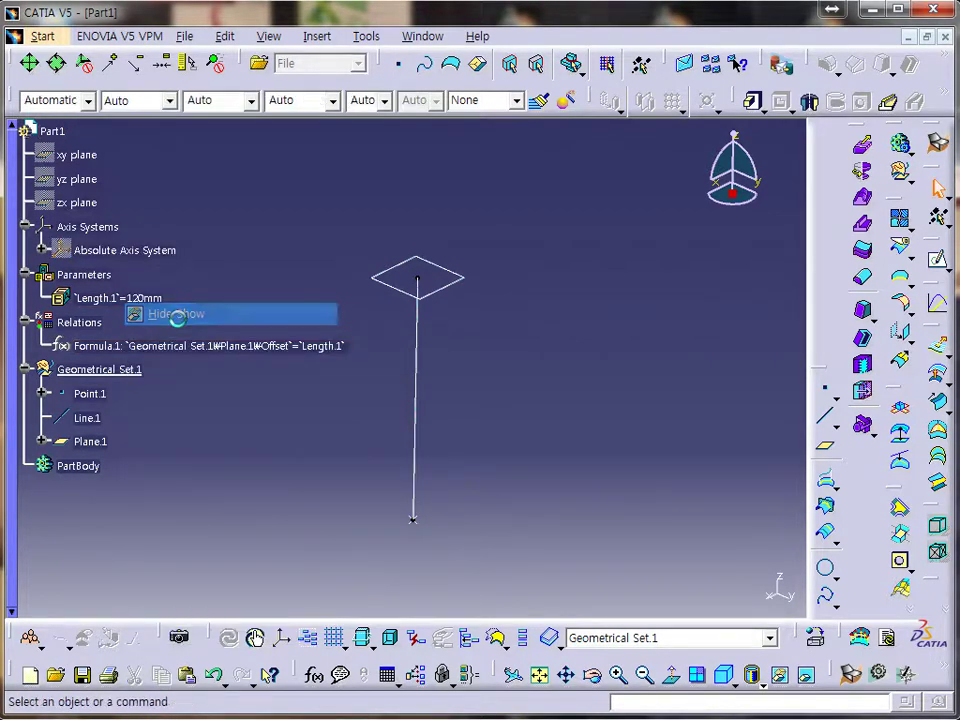
Start a new line of type Point-Direction with Point.1 as its point
left_click(415, 522)
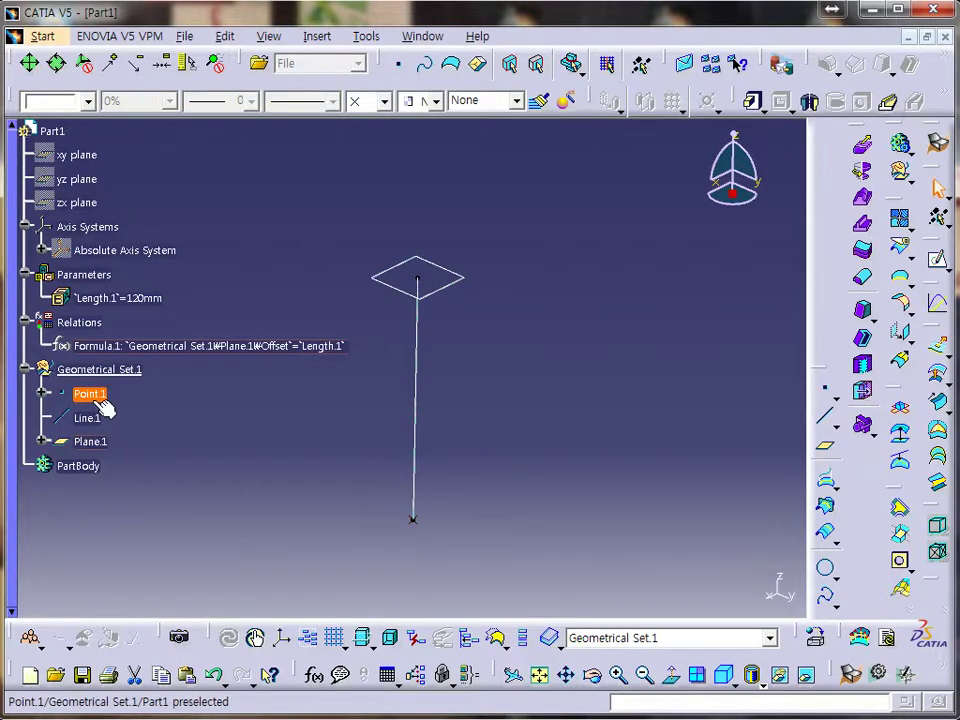
left_click(825, 416)
middle_click_drag(495, 479, 381, 491)
left_click(680, 322)
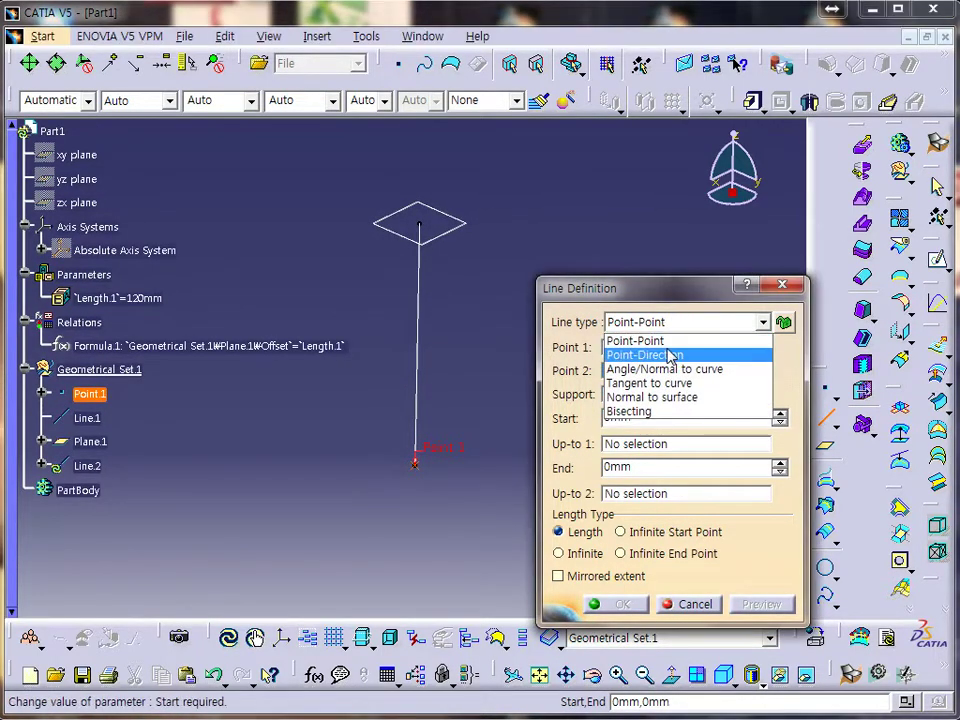
left_click(671, 354)
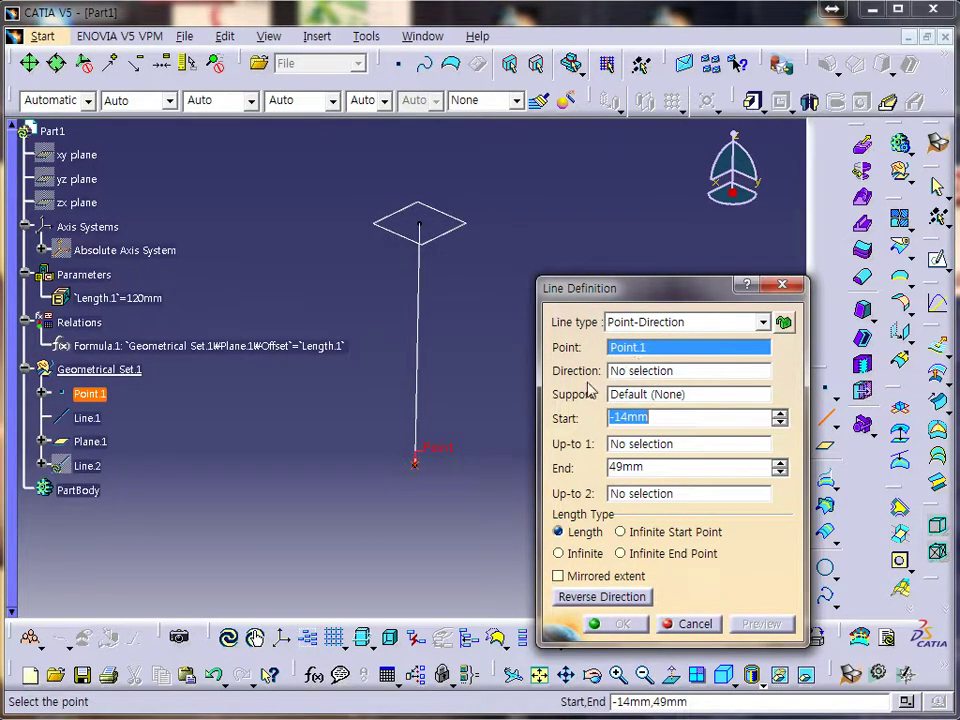
left_click(635, 378)
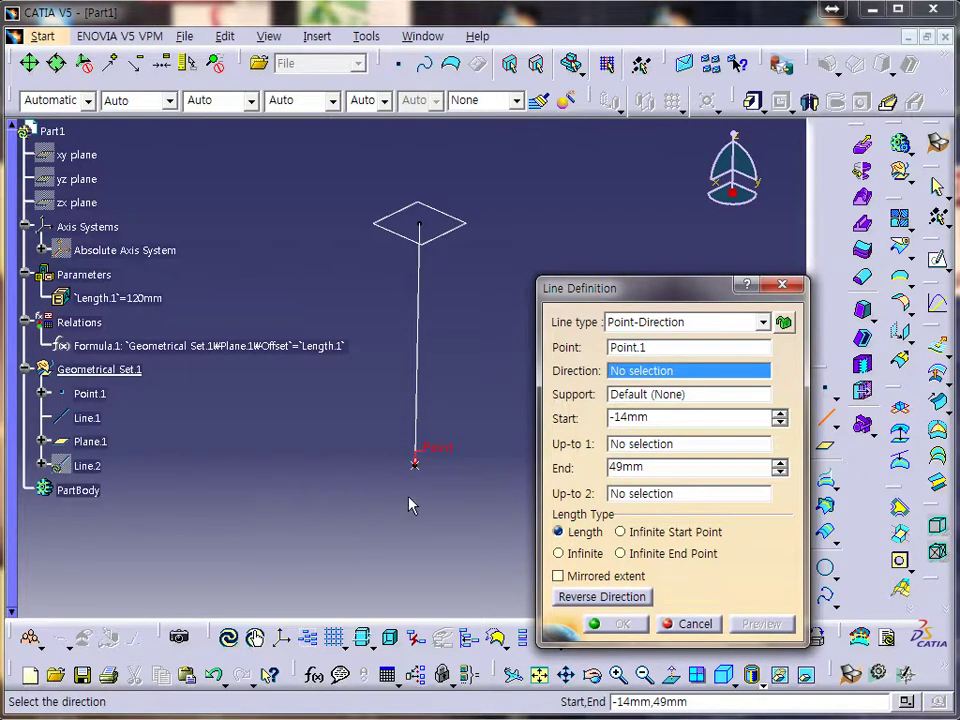
Use the ZX plane of the Absolute Axis System as the new line's direction, showing the axis system only for the selection
right_click(115, 252)
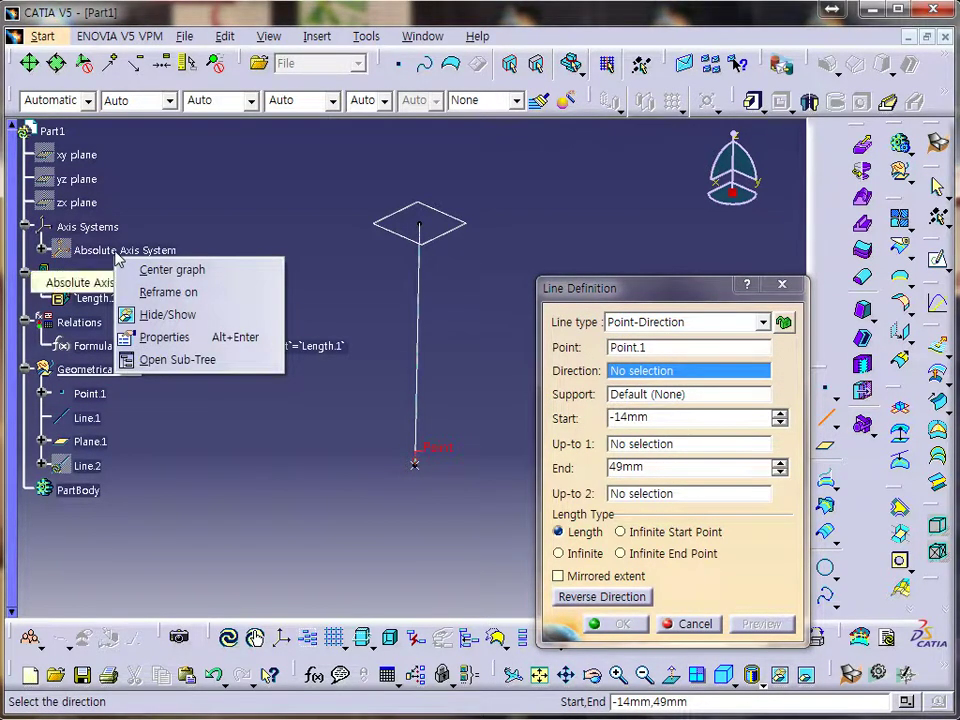
left_click(160, 314)
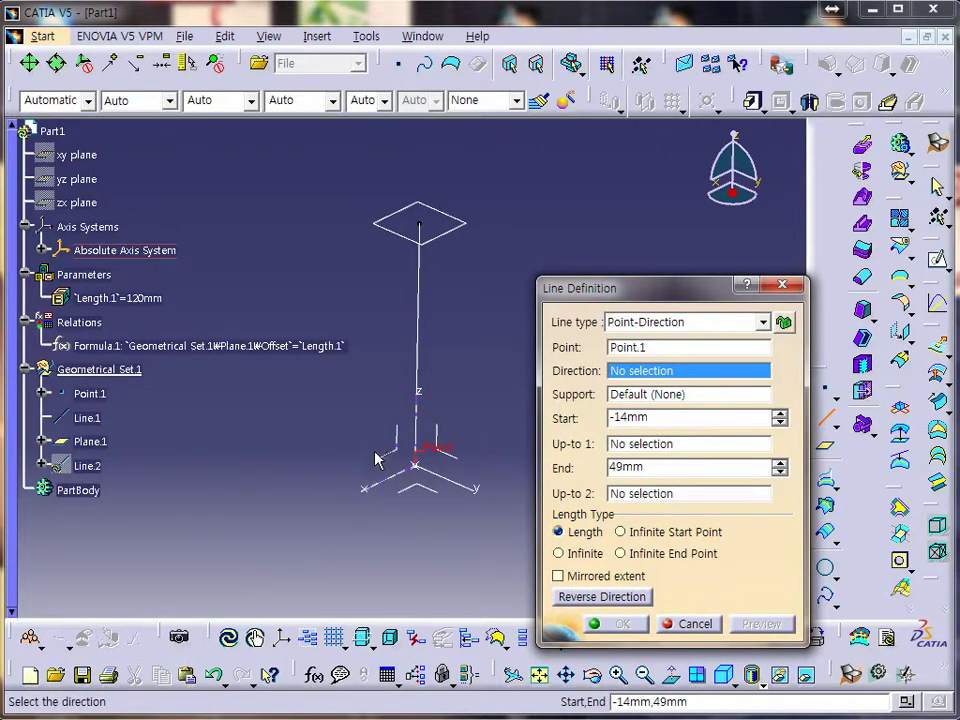
left_click(407, 456)
middle_click_drag(365, 522, 306, 498)
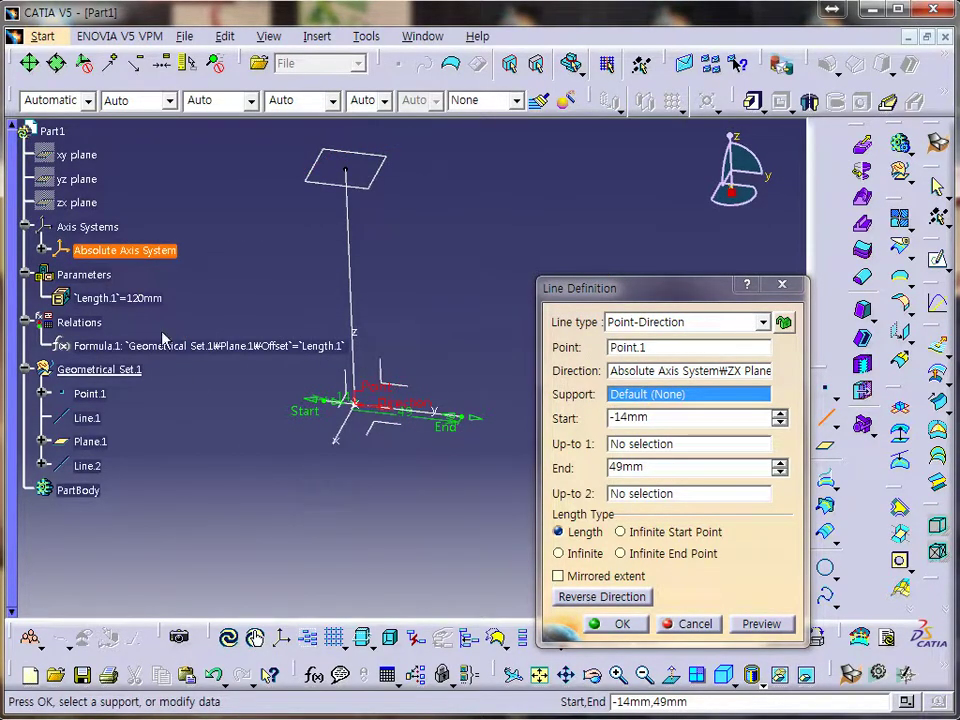
right_click(117, 252)
left_click(171, 313)
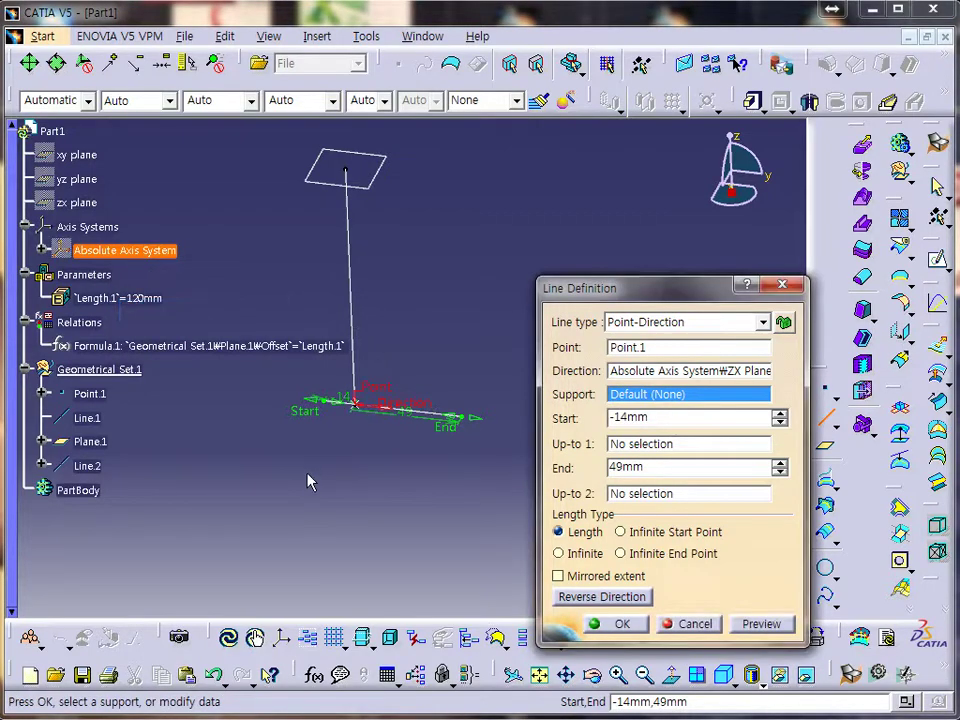
middle_click_drag(335, 473, 380, 426)
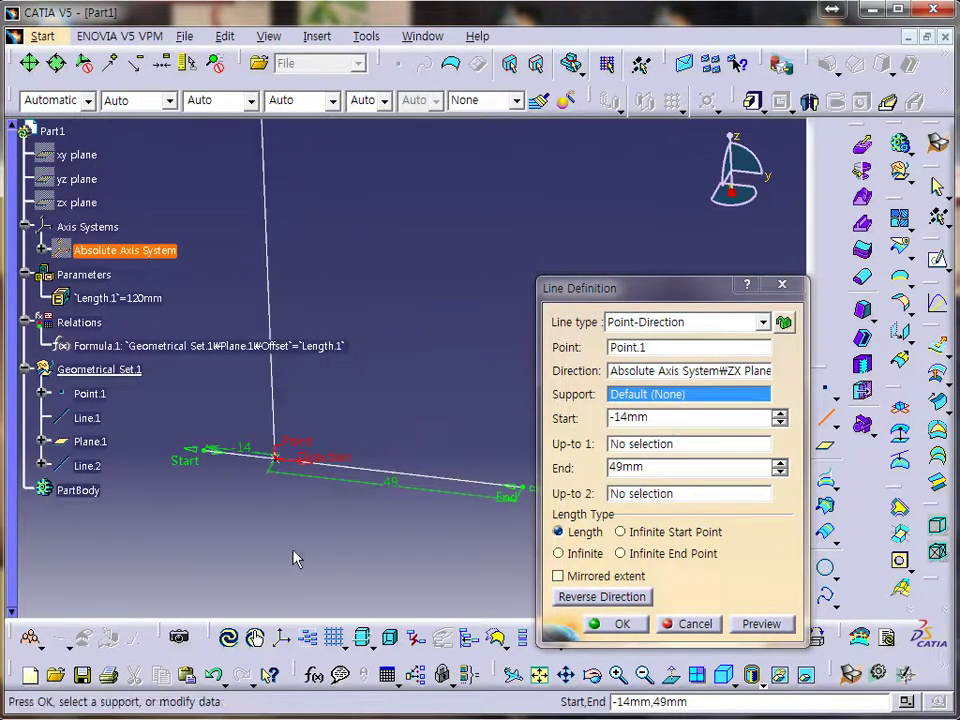
Limit the new line's start with the axis system's ZX plane as the first up-to element, showing the axis system only for the selection
left_click(673, 445)
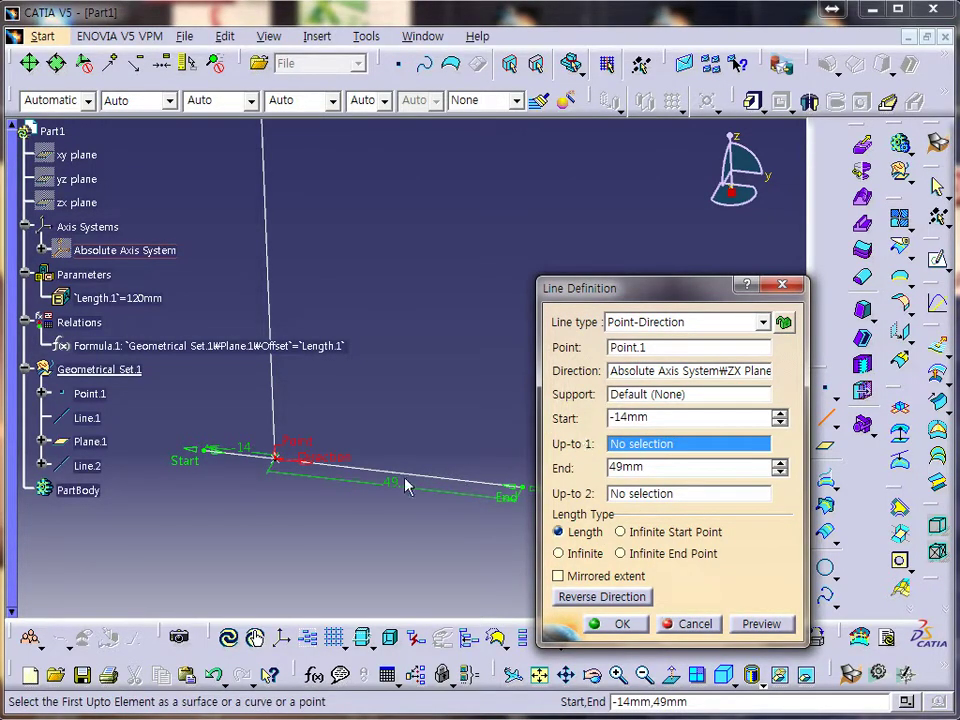
right_click(130, 252)
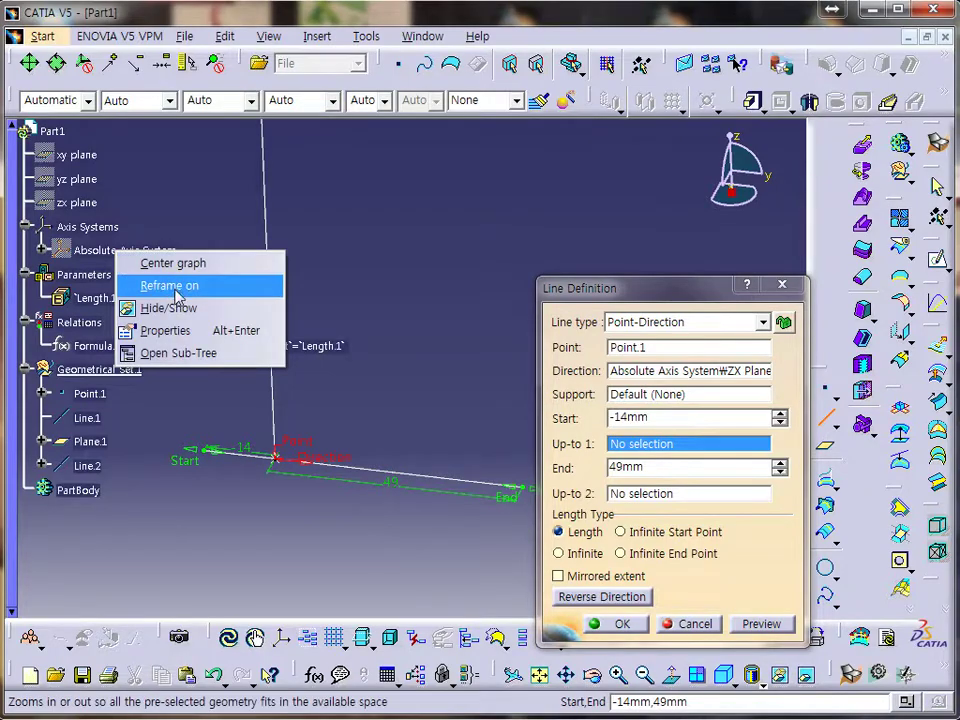
left_click(173, 306)
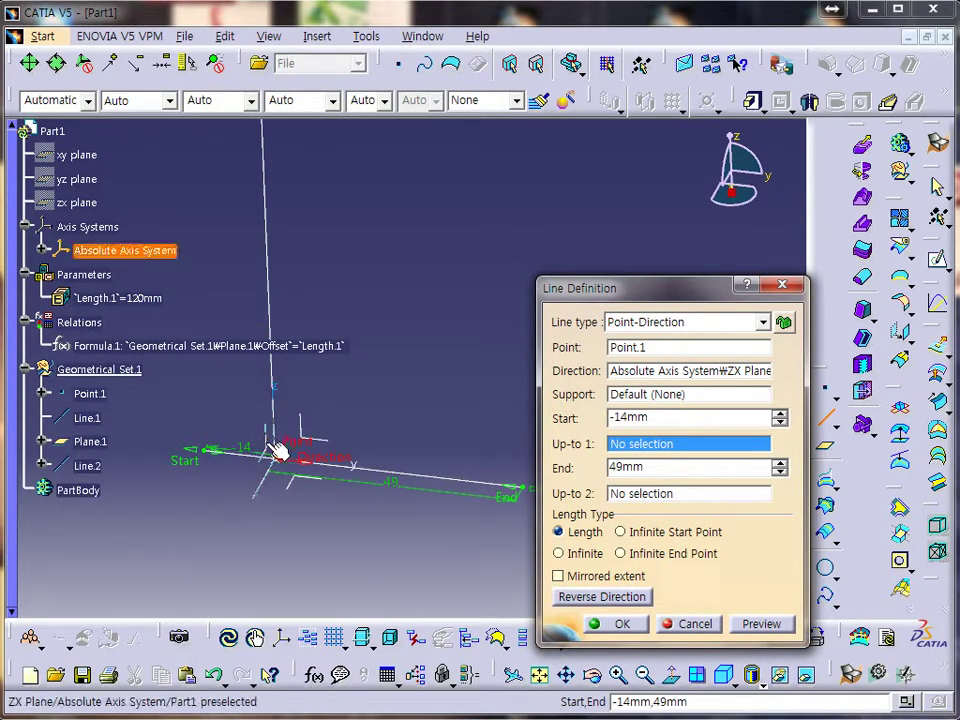
left_click(272, 453)
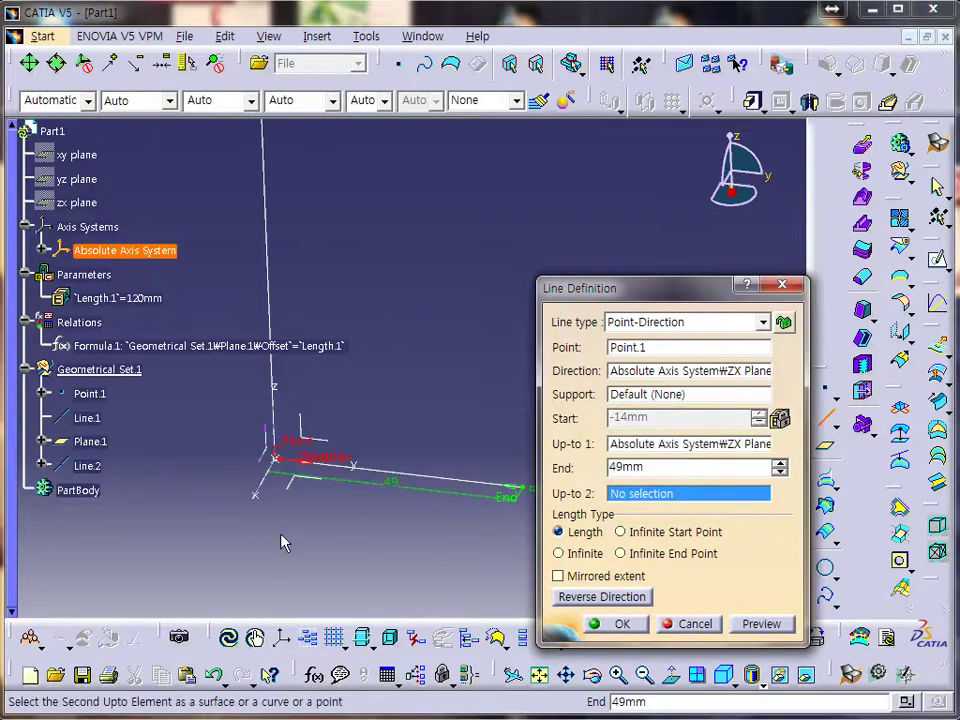
right_click(108, 253)
left_click(170, 306)
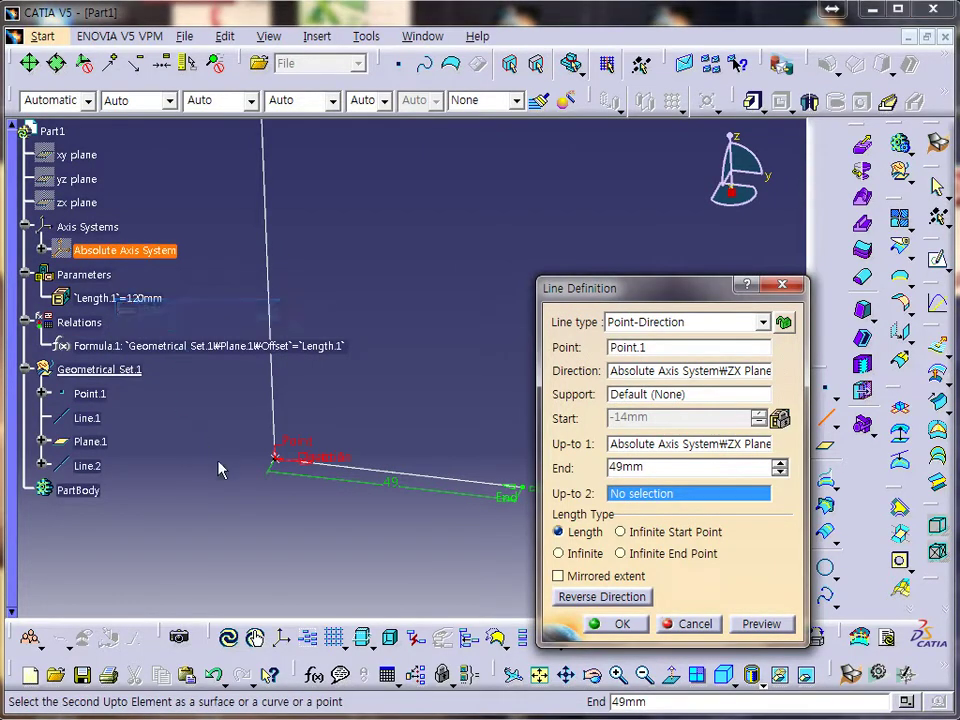
mouse_move(428, 515)
middle_mouse_down()
mouse_move(403, 514)
mouse_move(403, 557)
mouse_move(360, 521)
middle_mouse_up()
Set the new line's end to 12 mm, preview it and create the line
left_click(612, 467)
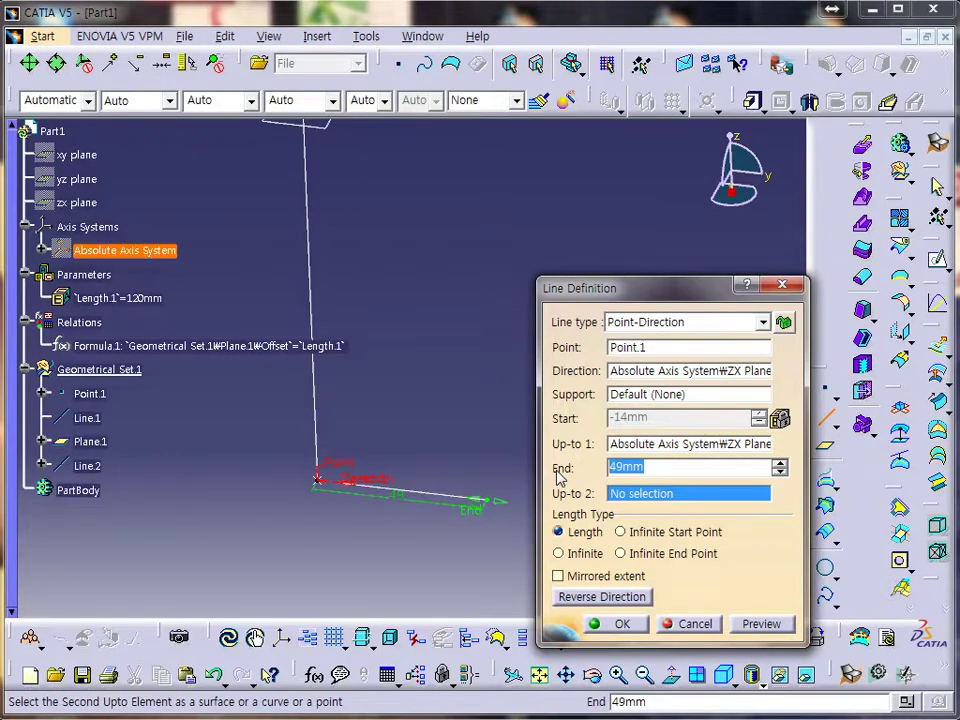
type("12")
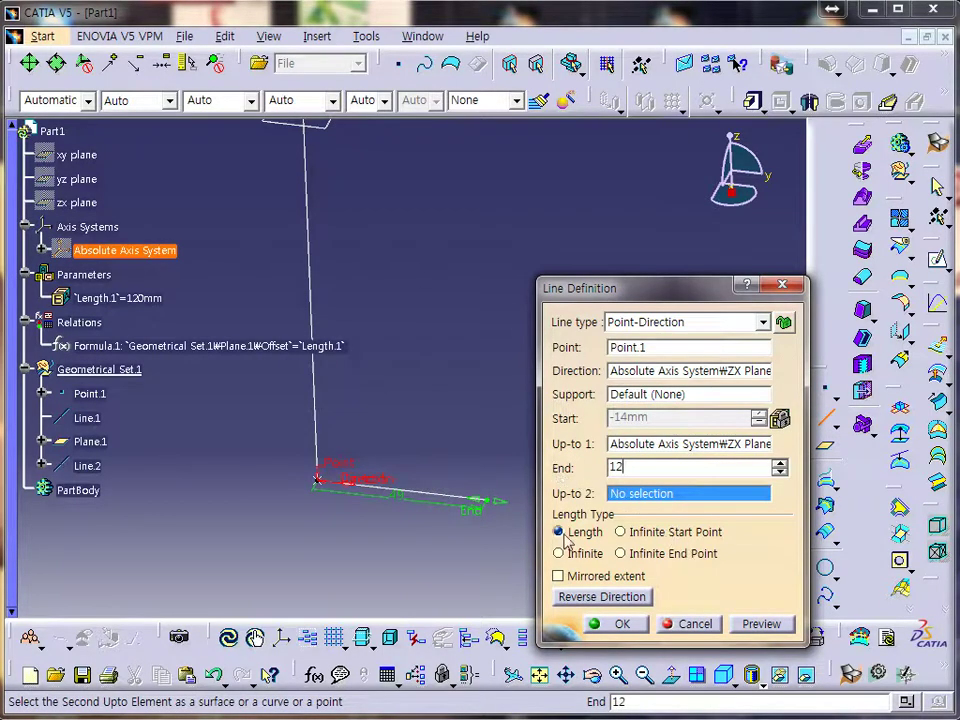
left_click(757, 633)
mouse_move(369, 536)
middle_mouse_down()
mouse_move(371, 414)
mouse_move(503, 292)
middle_mouse_up()
mouse_move(365, 521)
middle_mouse_down()
mouse_move(420, 521)
mouse_move(403, 399)
mouse_move(385, 502)
mouse_move(436, 402)
middle_mouse_up()
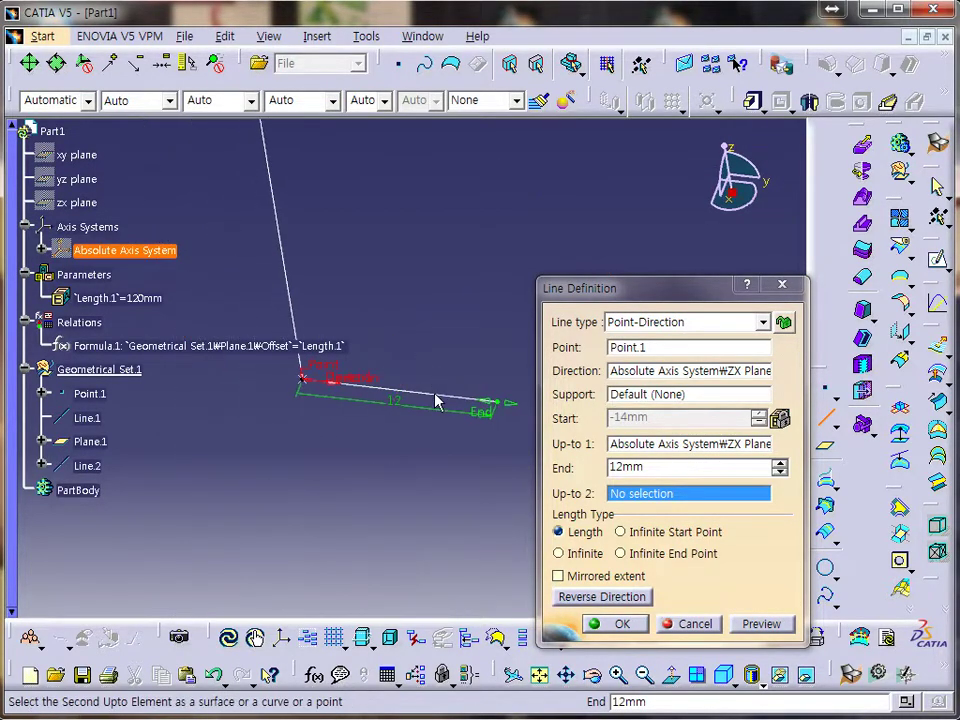
left_click(617, 624)
mouse_move(474, 456)
middle_mouse_down()
mouse_move(482, 519)
mouse_move(590, 497)
mouse_move(591, 523)
mouse_move(400, 425)
middle_mouse_up()
middle_click_drag(334, 429, 498, 405)
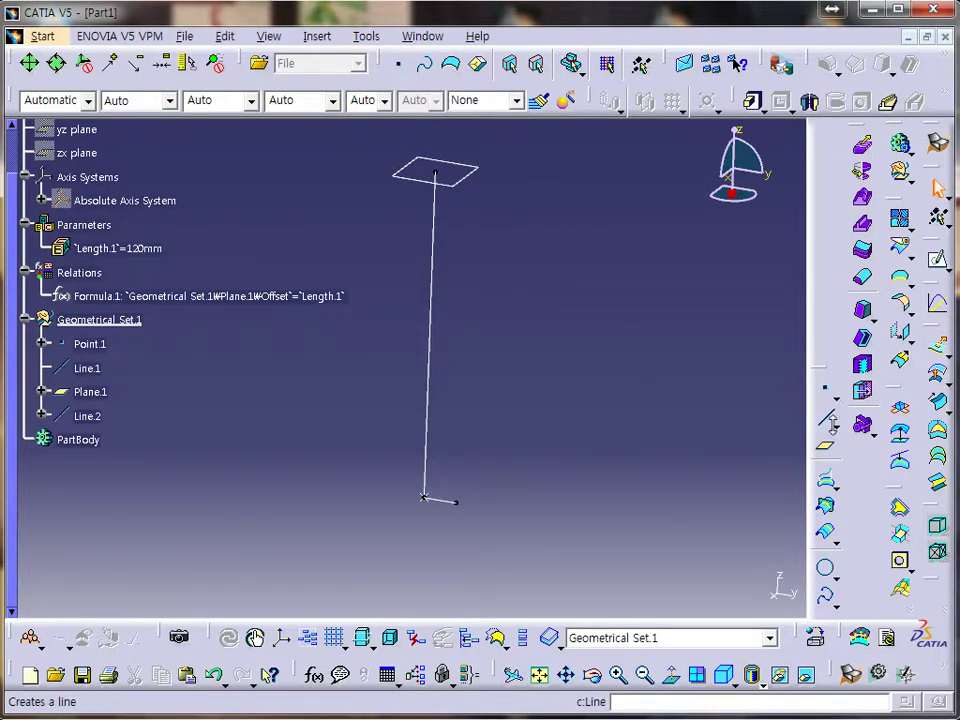
Start a helix curve with the free end vertex of the 12 mm line Line.2 as its starting point
left_click(838, 603)
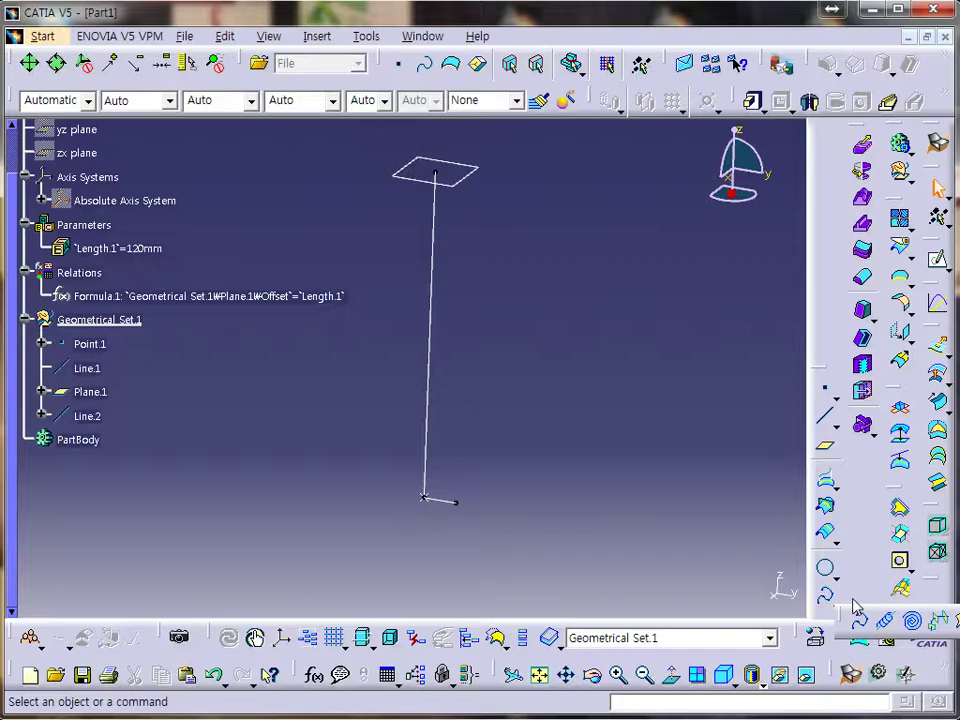
left_click_drag(608, 334, 571, 212)
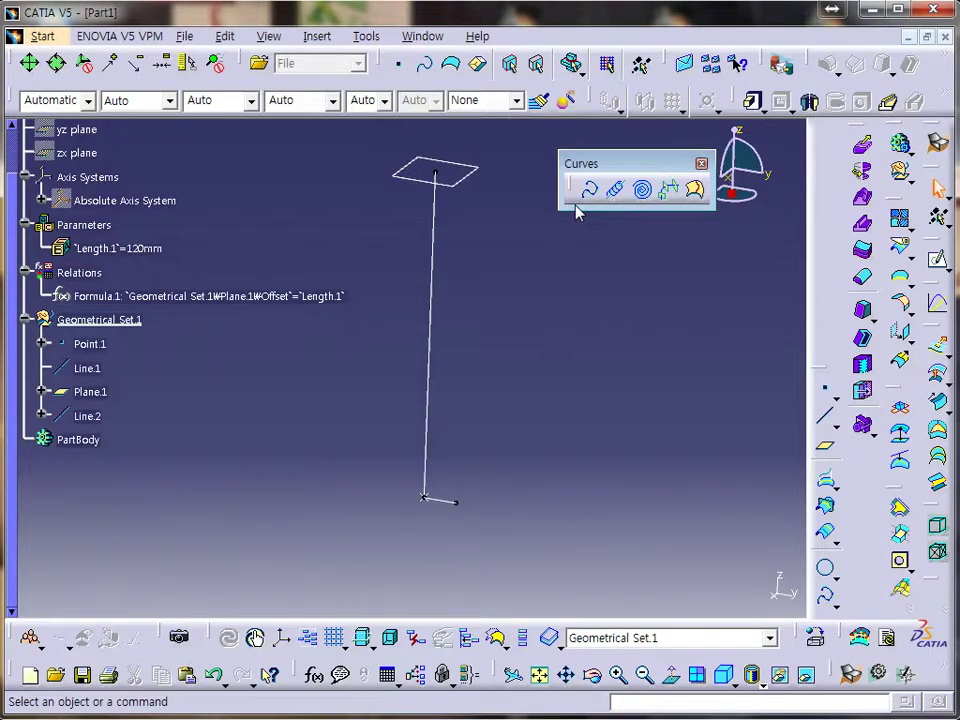
left_click(615, 192)
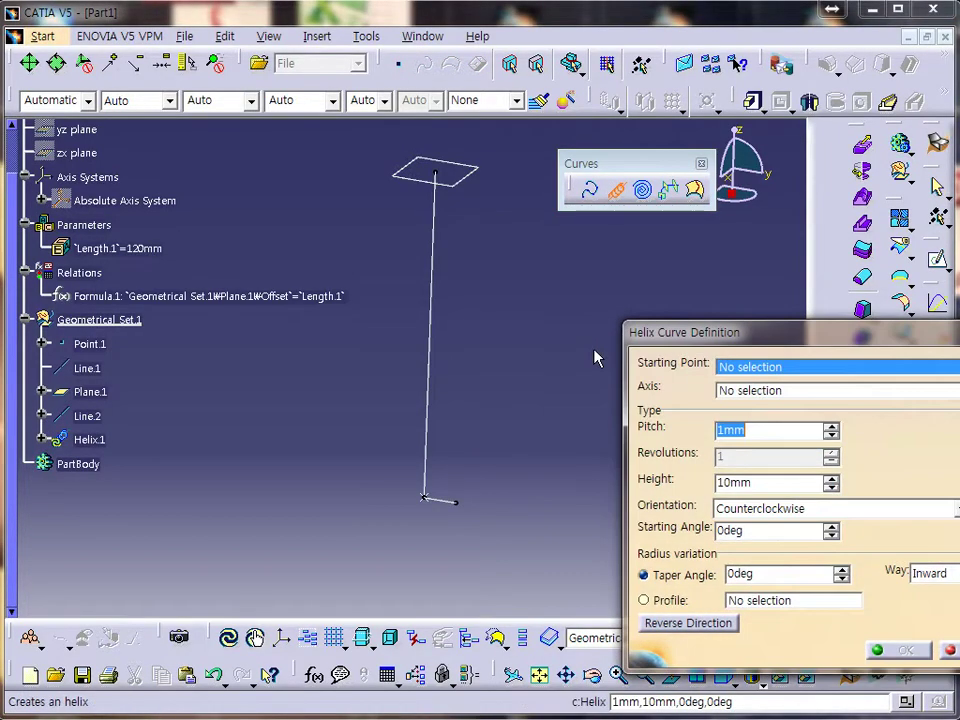
left_click_drag(744, 331, 596, 262)
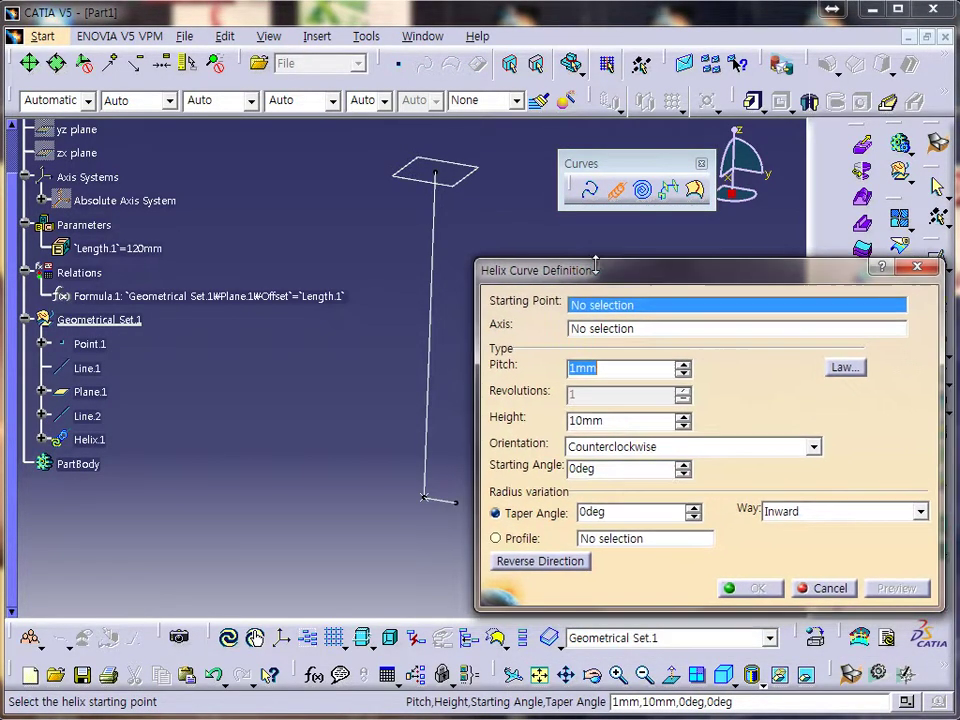
middle_click_drag(388, 385, 306, 375)
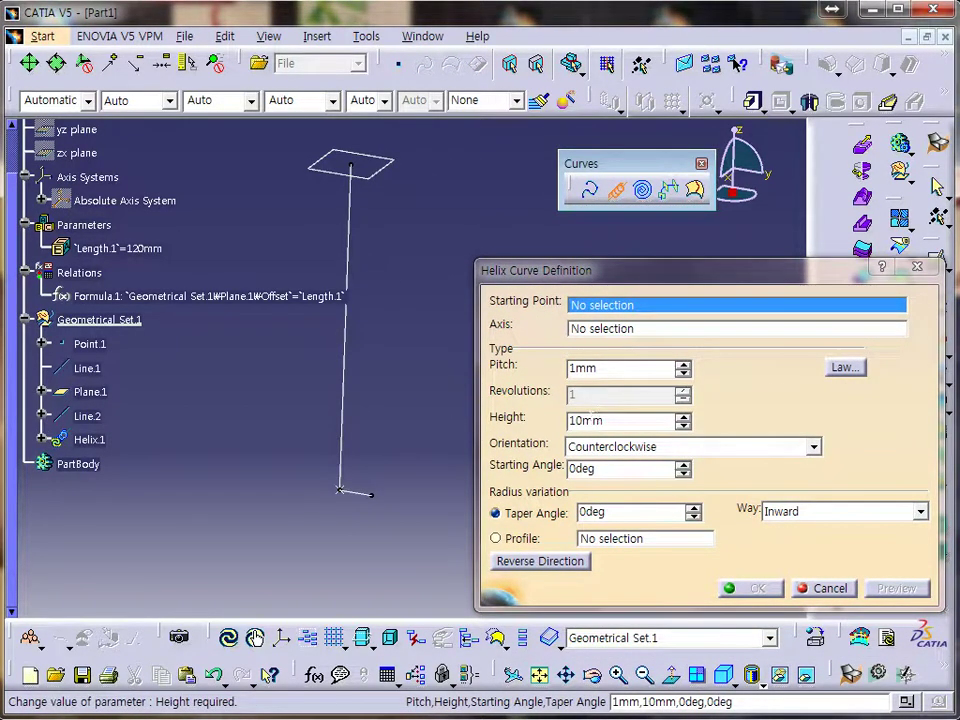
left_click(622, 306)
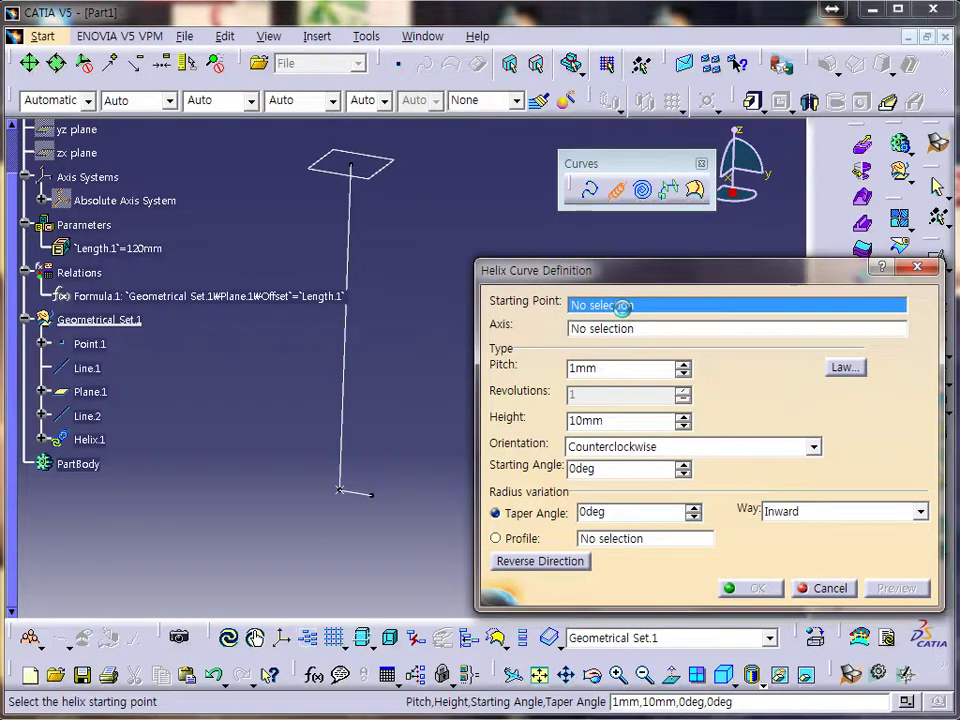
left_click(373, 495)
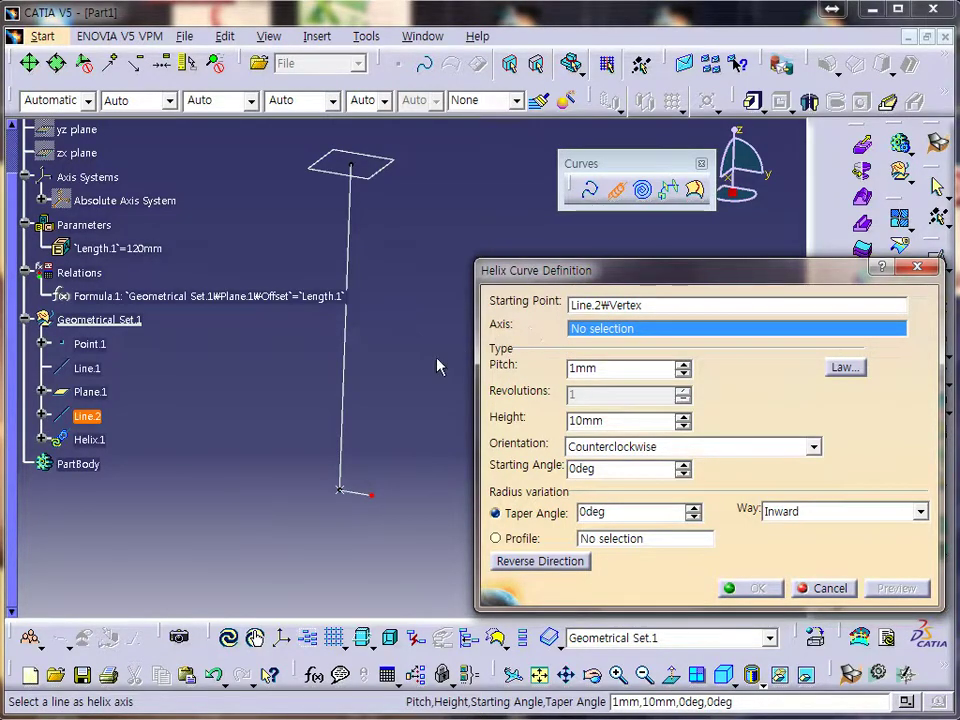
Set the Z Axis as the helix's axis and review the other axis options
right_click(651, 331)
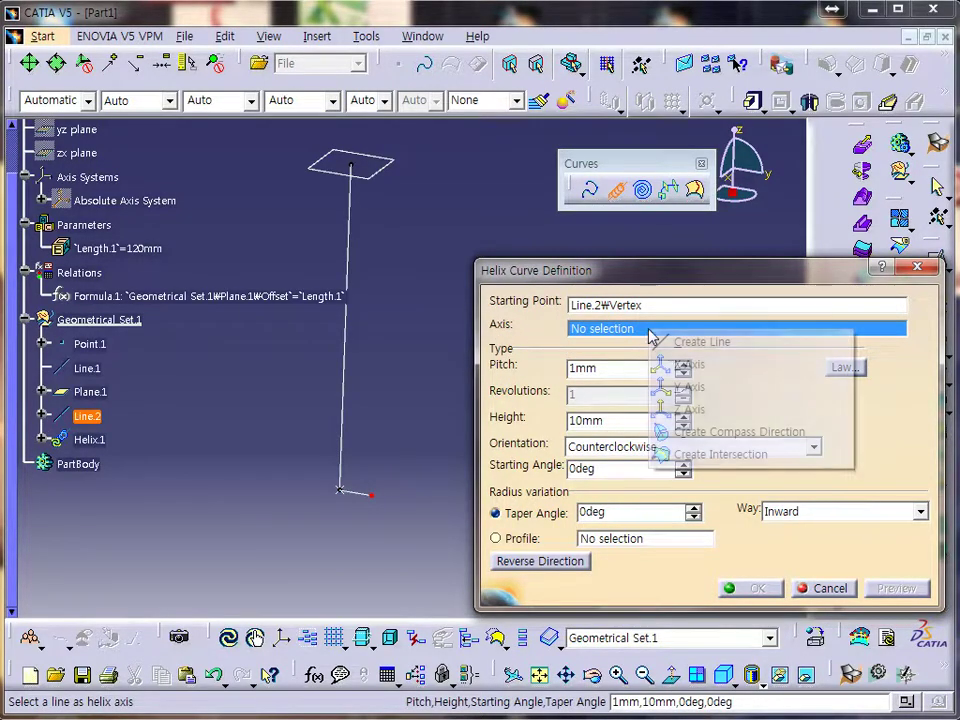
left_click(688, 410)
middle_click_drag(372, 537, 350, 555)
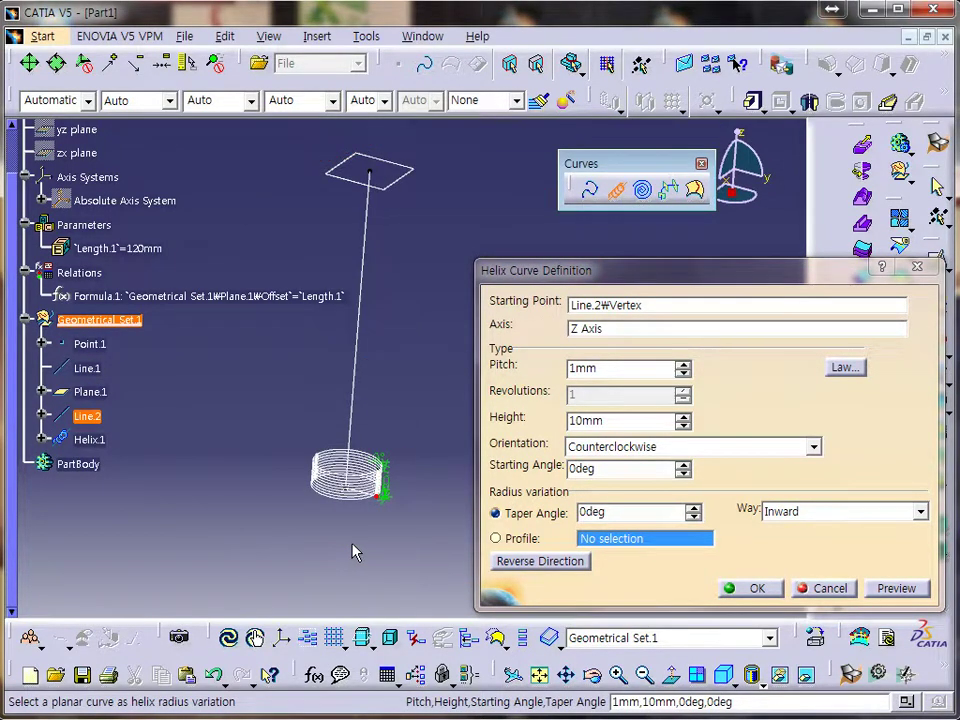
left_click(624, 330)
right_click(605, 328)
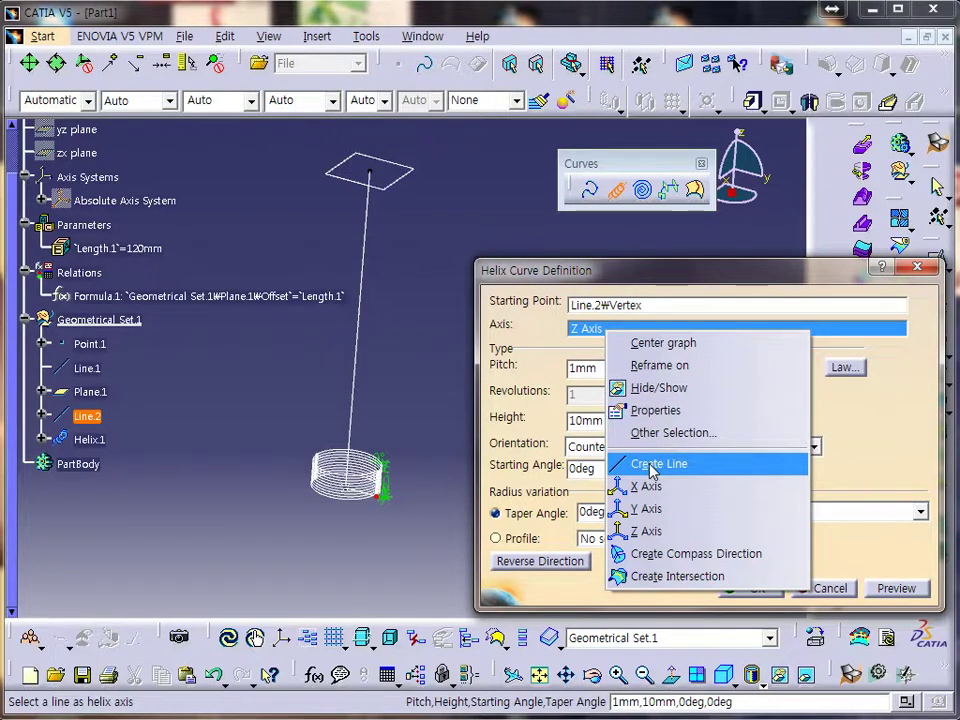
left_click(868, 456)
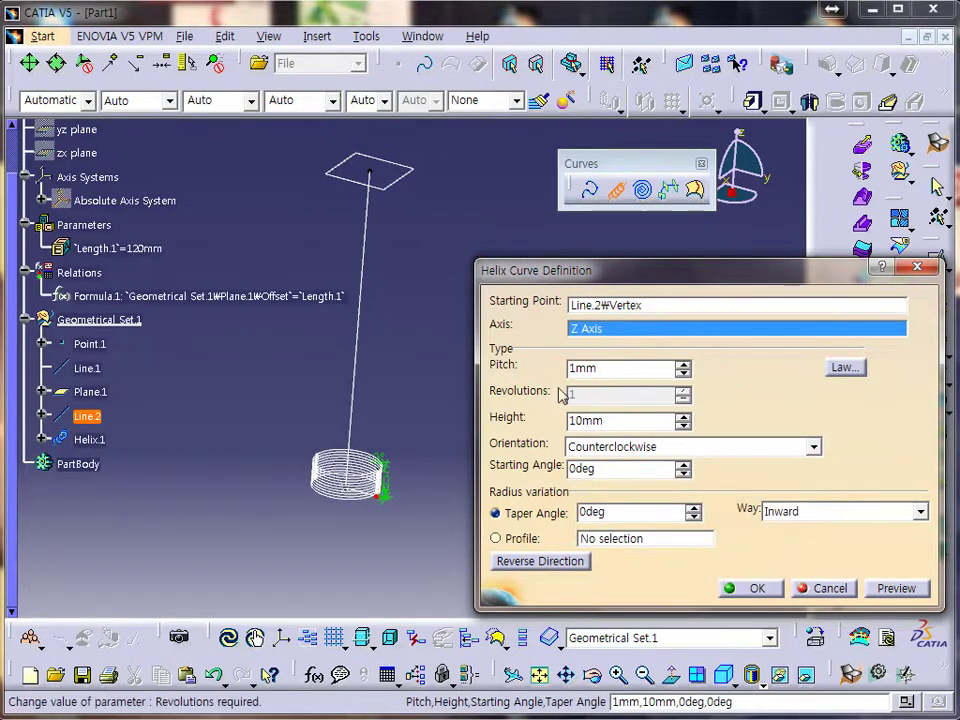
Try larger helix pitches such as 4 mm and 2 mm, and return the pitch to 1 mm
middle_click_drag(416, 463, 335, 455)
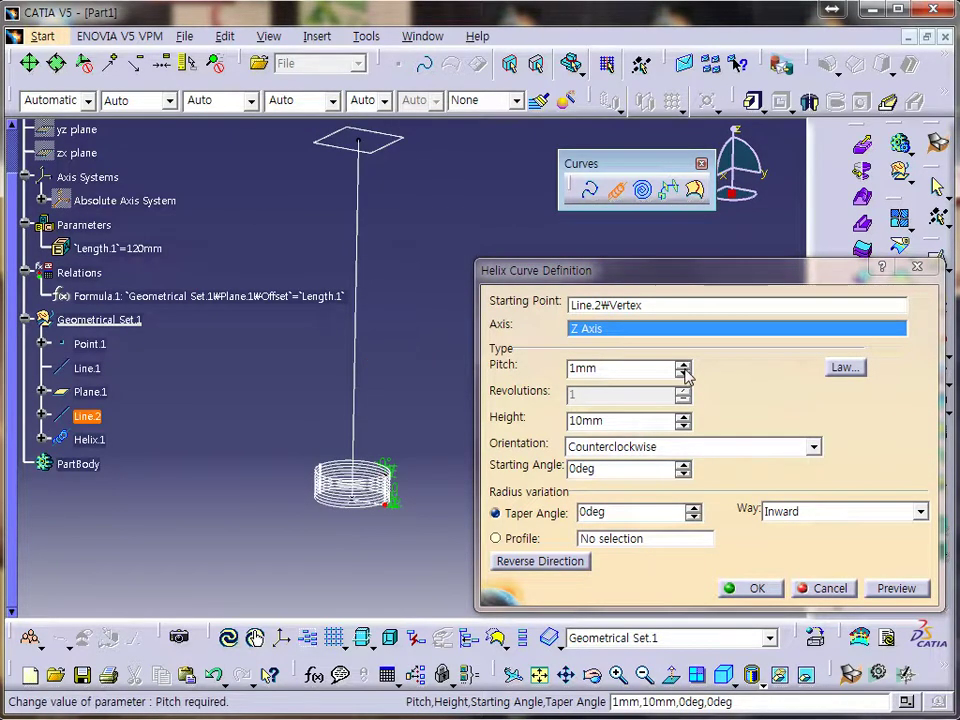
left_click(683, 364)
left_click(684, 366)
left_click(684, 366)
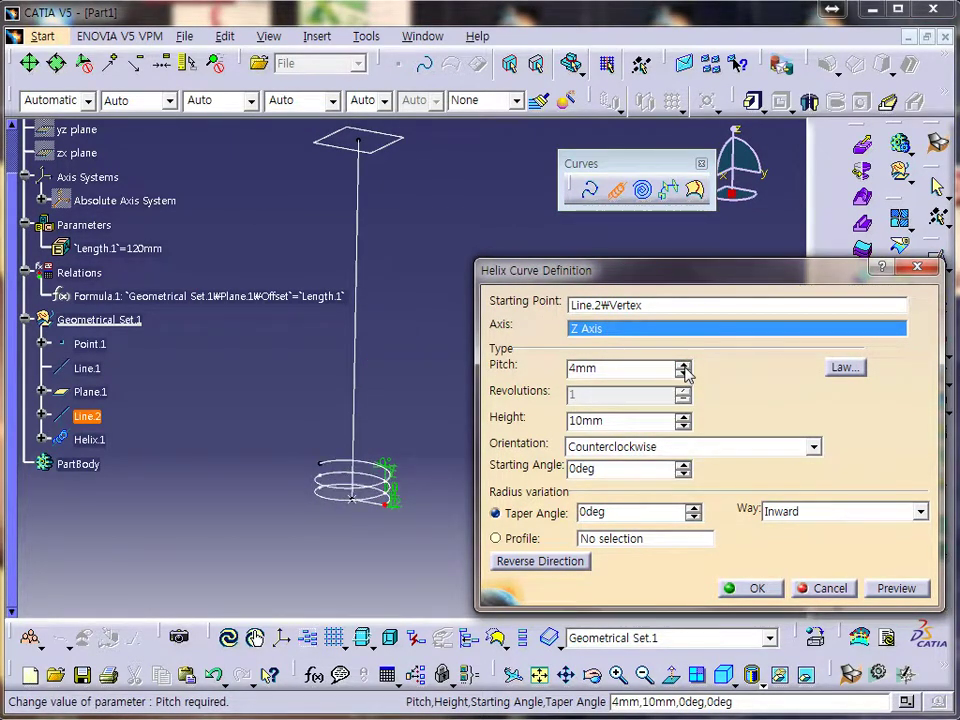
left_click(684, 366)
left_click(684, 373)
left_click(684, 373)
left_click(684, 373)
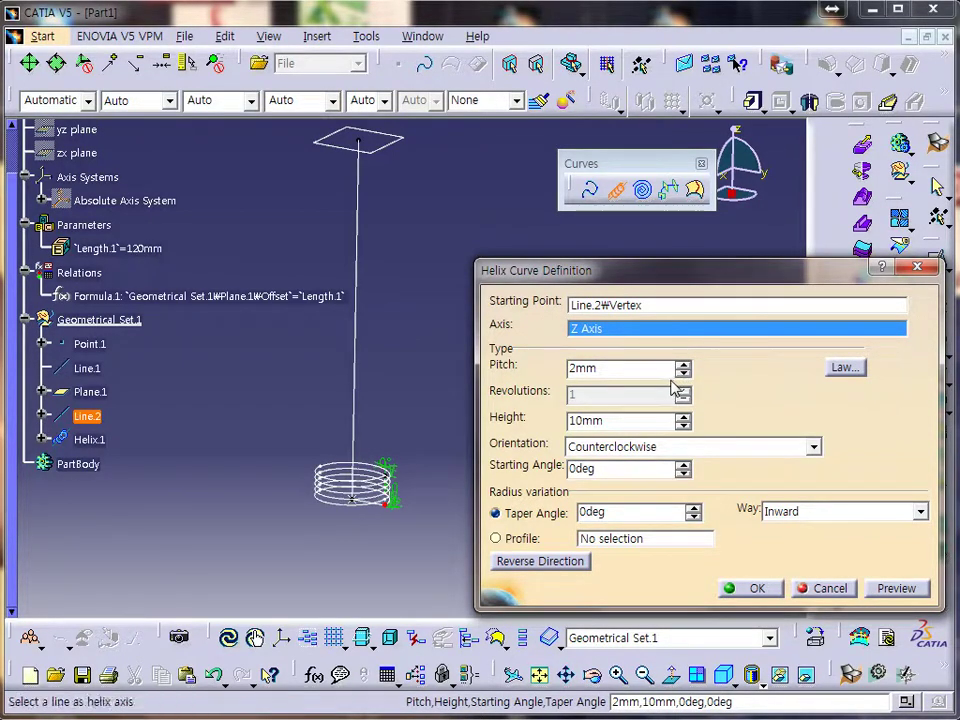
left_click(684, 373)
Set the helix's pitch to 6 mm and its height to 65 mm
left_click_drag(683, 421, 680, 419)
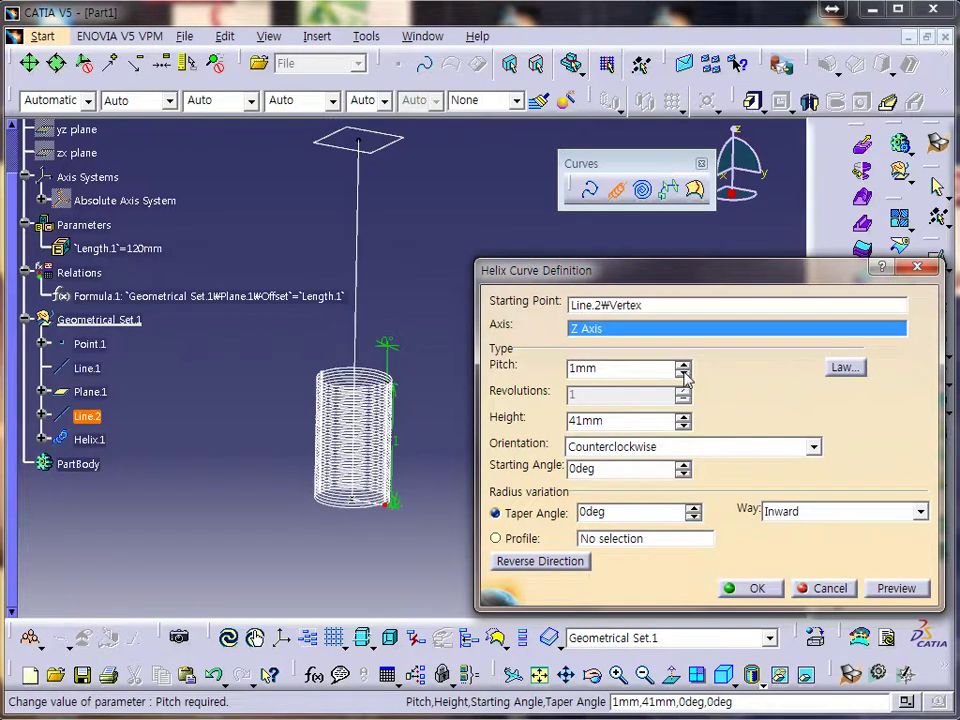
left_click(683, 365)
left_click(683, 365)
left_click(683, 365)
left_click(683, 365)
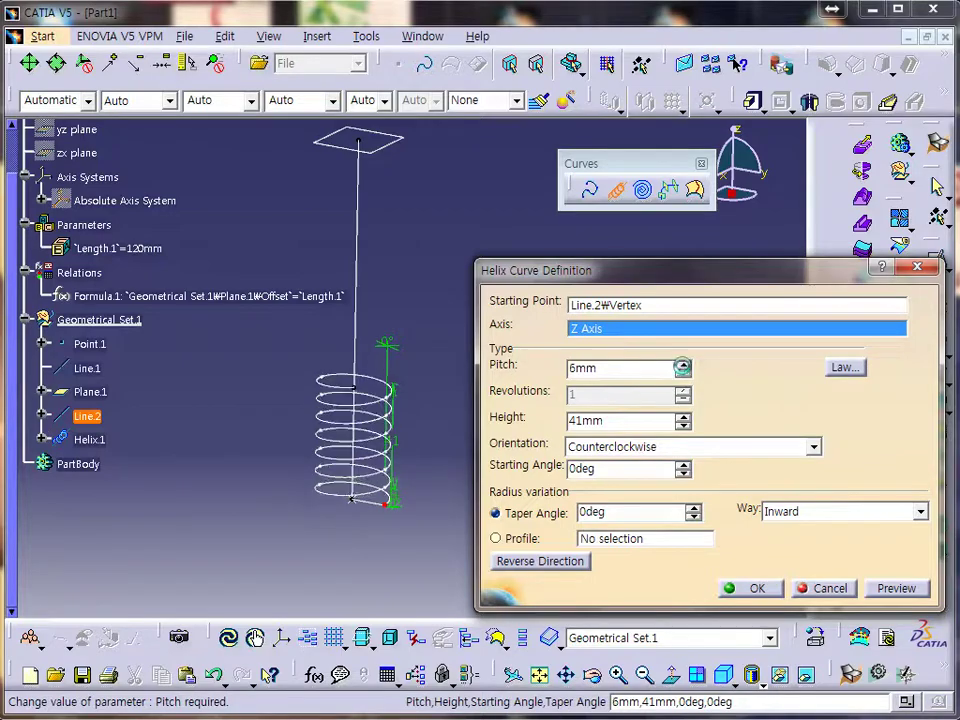
left_click_drag(683, 417, 681, 416)
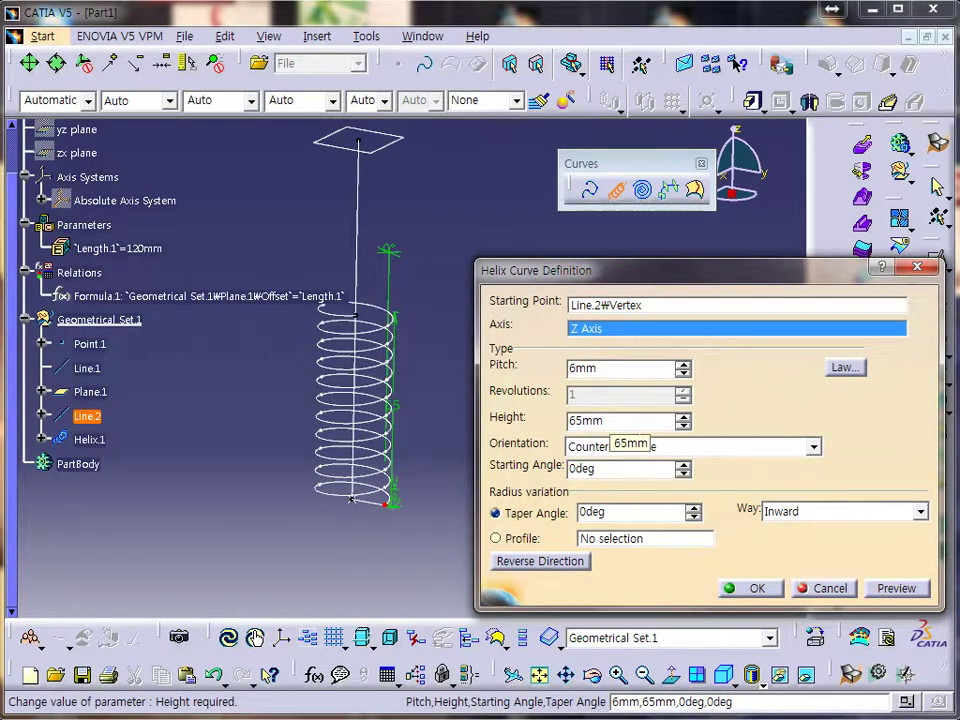
middle_click_drag(446, 437, 446, 472)
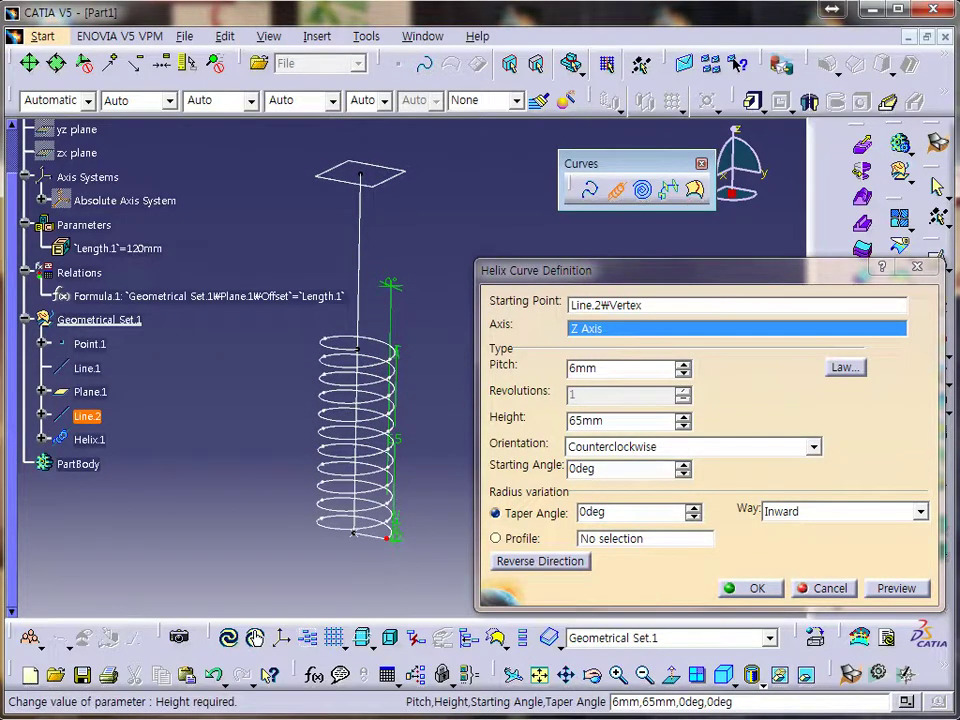
Drive the helix's height with a formula equal to the Length.1 parameter and preview the curve
right_click(612, 421)
left_click(655, 435)
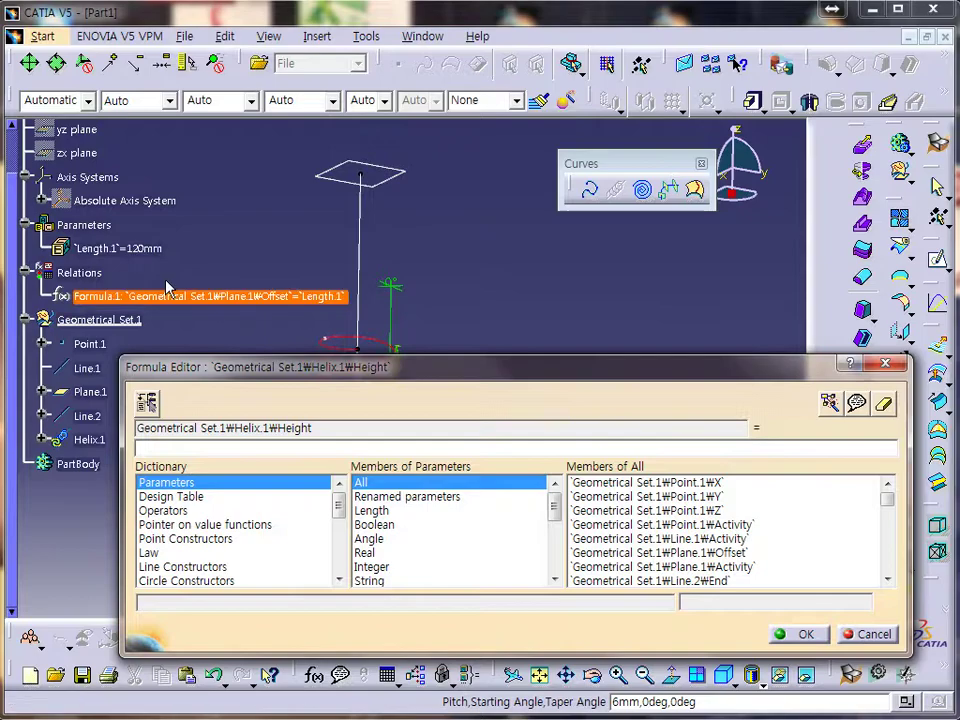
left_click(117, 248)
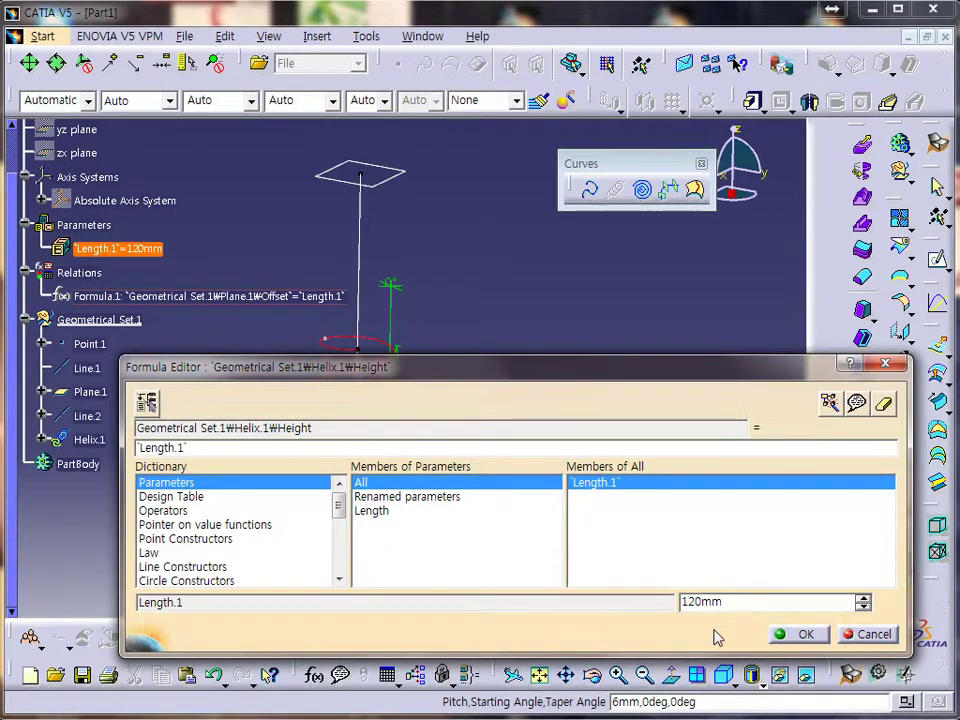
left_click(799, 634)
middle_click_drag(418, 422, 424, 481)
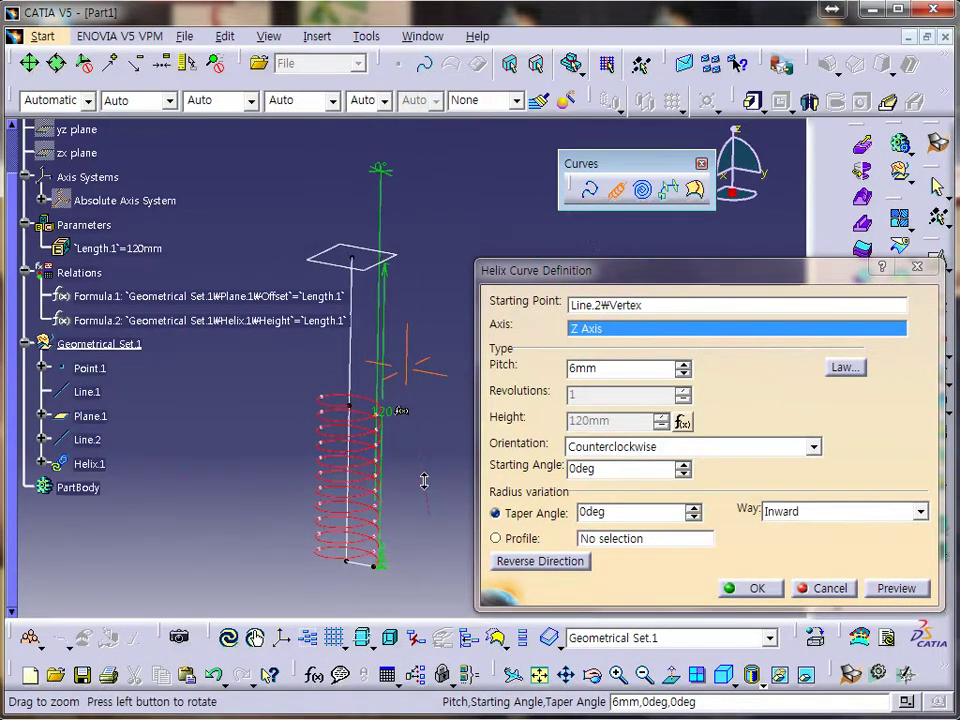
left_click(888, 590)
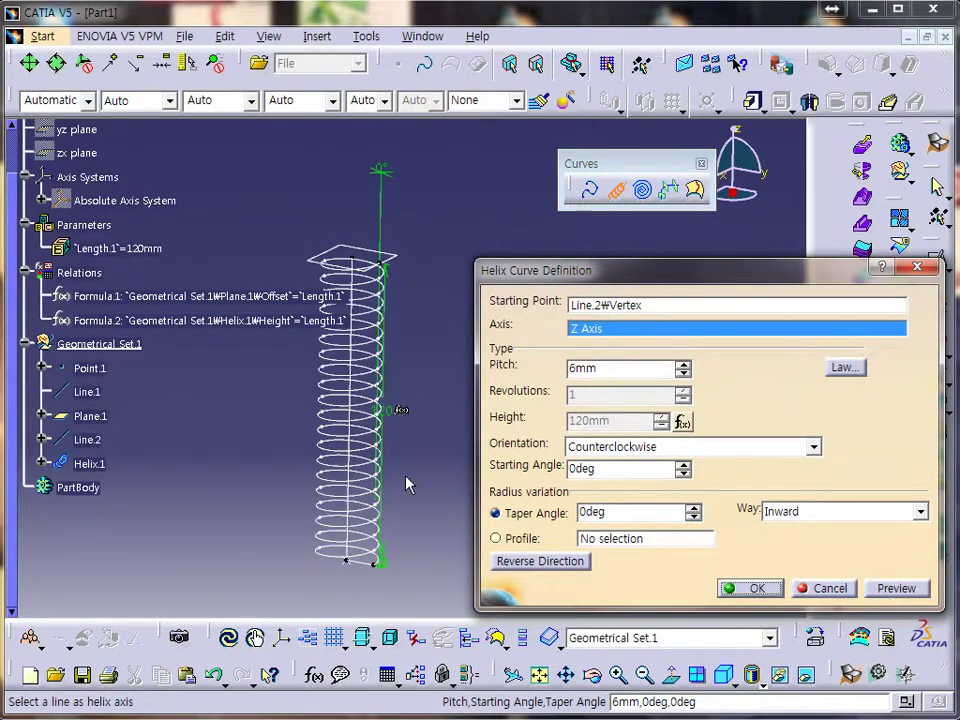
Drive the helix's pitch with the formula `Length.1` /10, preview the curve and create the helix
left_click(590, 368)
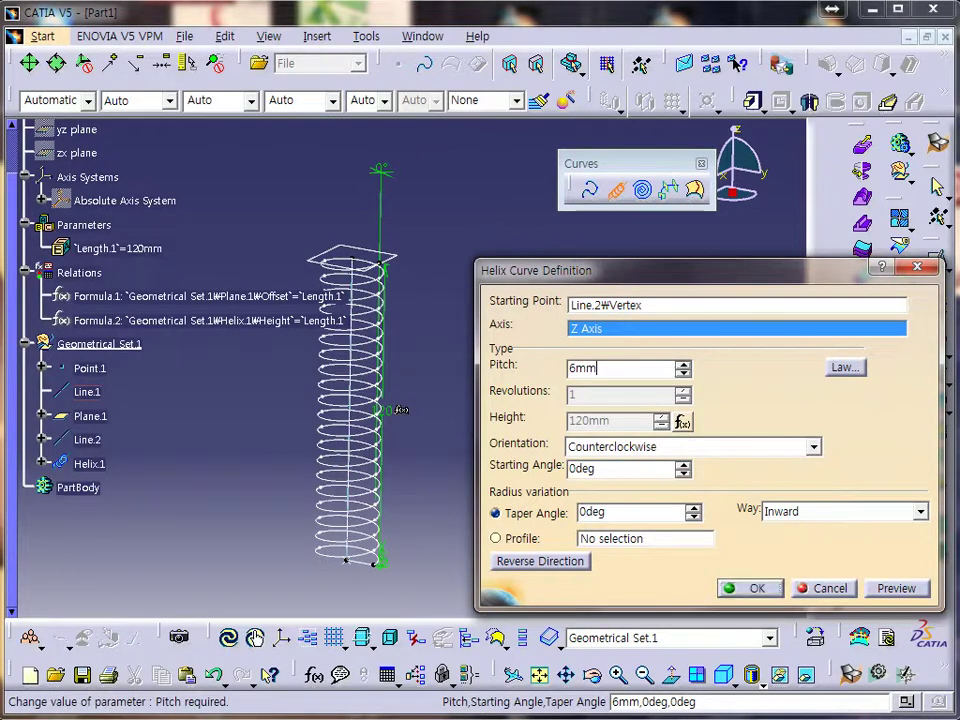
right_click(620, 372)
key("Escape")
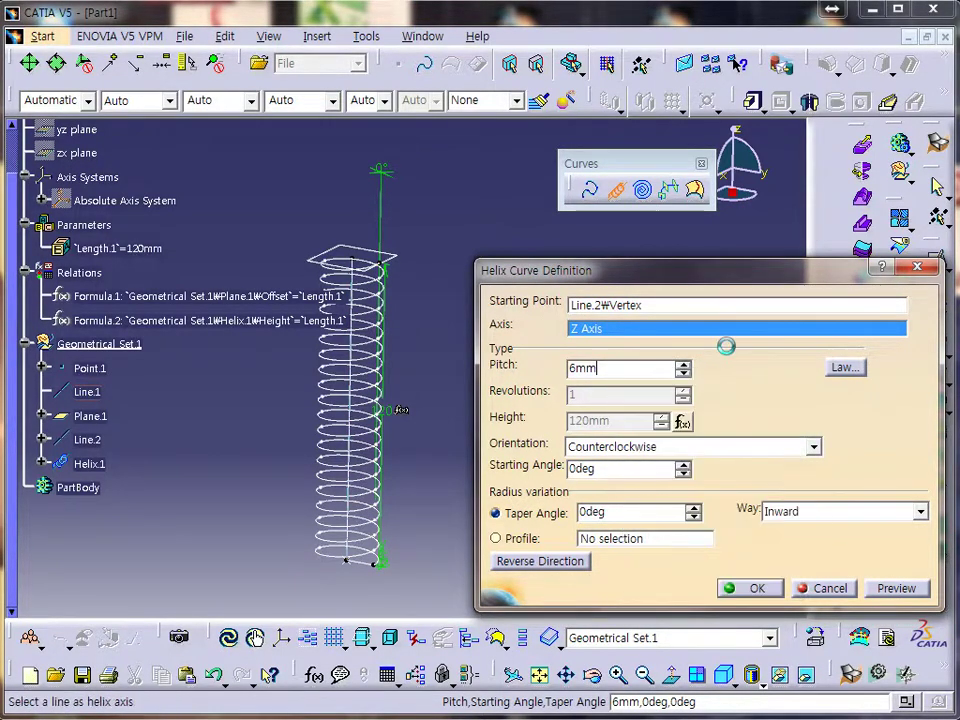
right_click(610, 370)
left_click(664, 380)
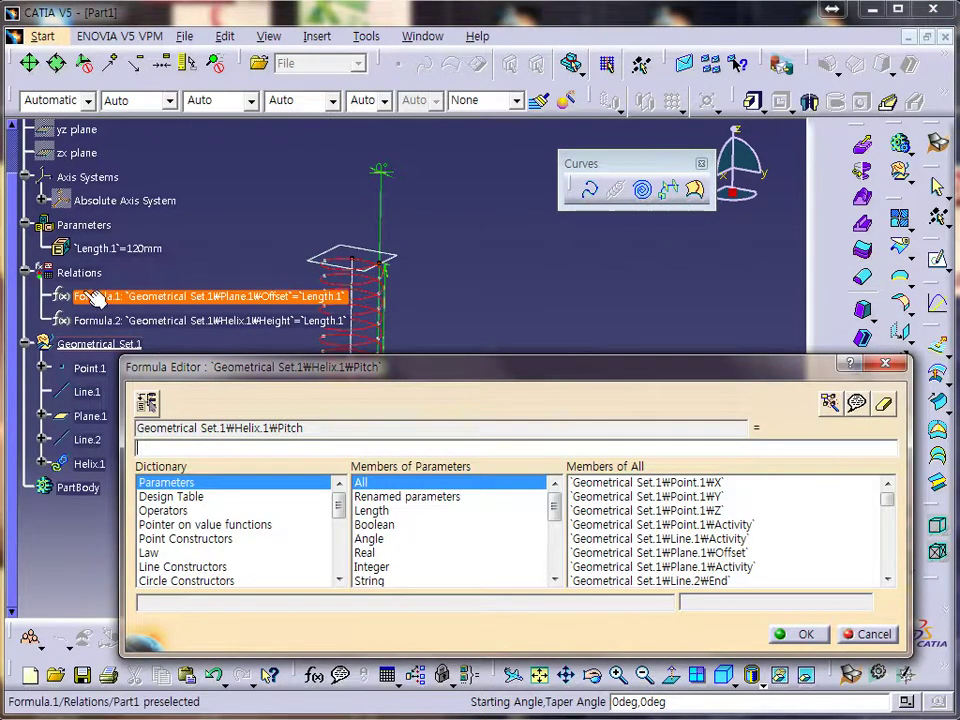
left_click(112, 248)
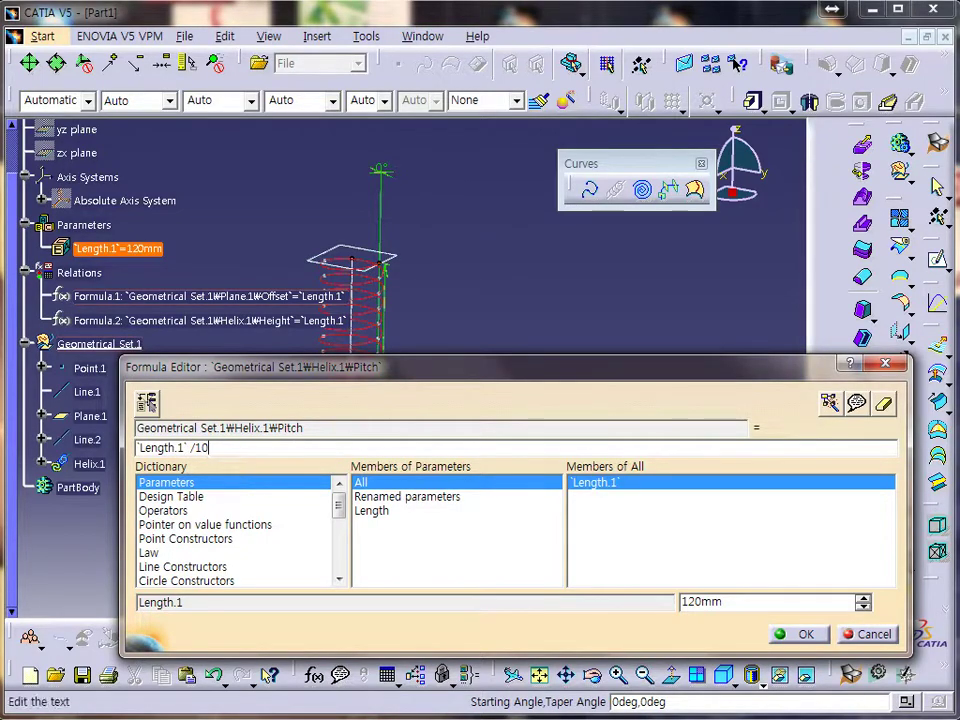
left_click(797, 634)
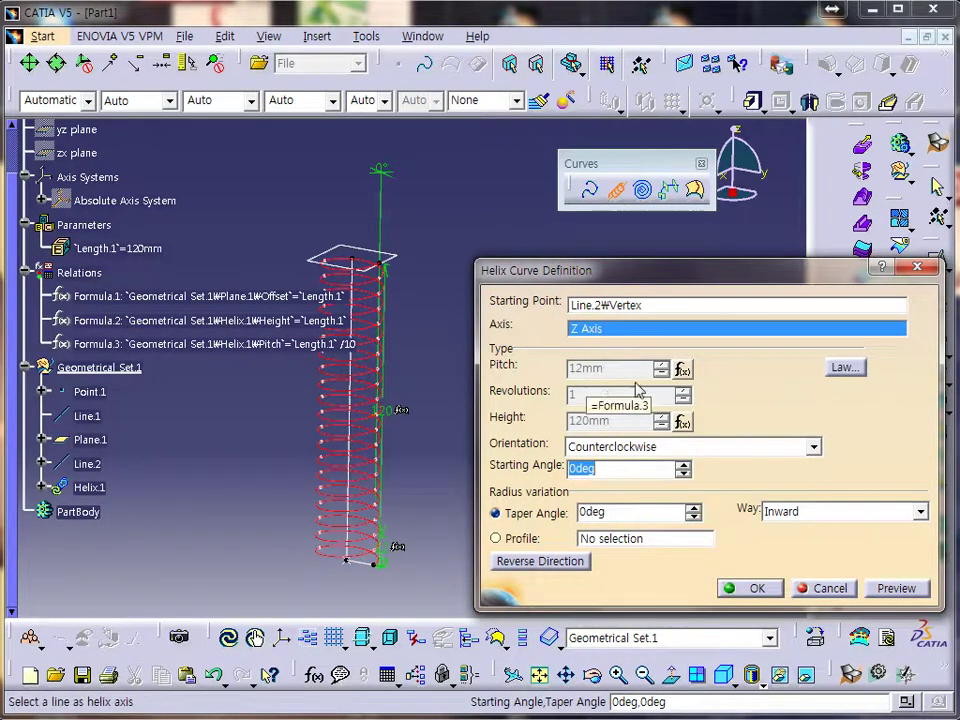
left_click(895, 587)
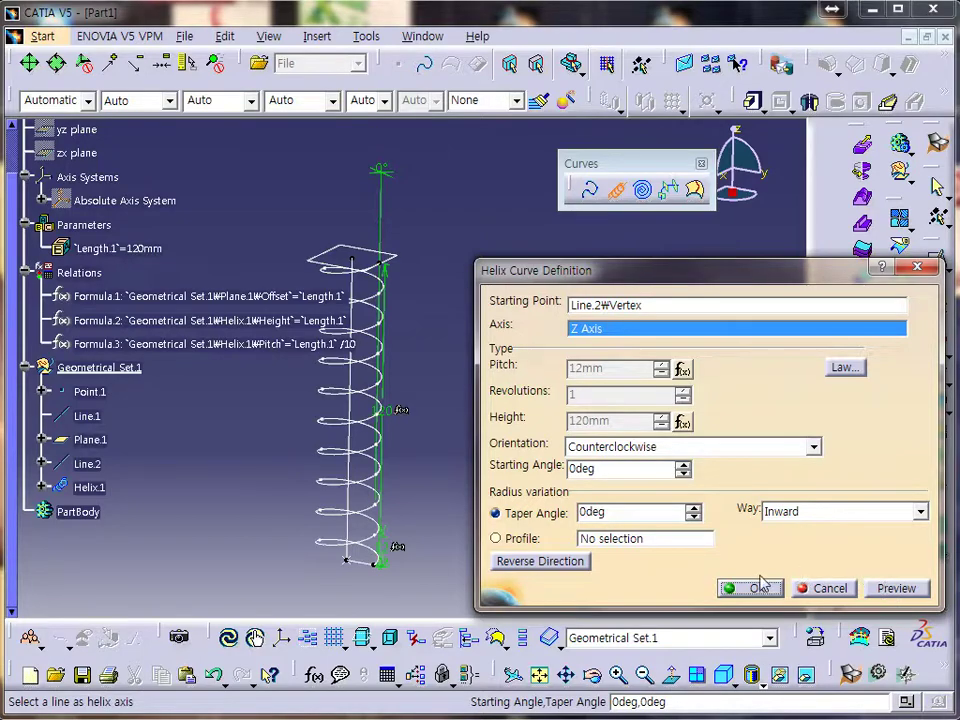
left_click(757, 588)
Set the Length.1 parameter to 100 mm and check the helix's pitch and height in its definition
middle_click_drag(423, 438, 499, 411)
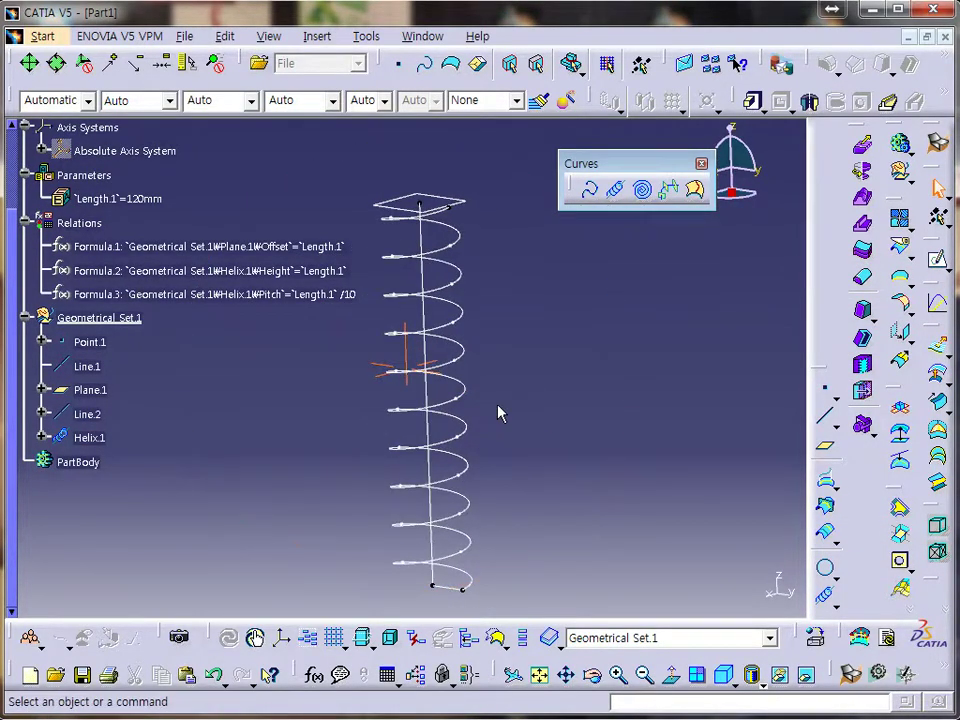
left_click(132, 201)
double_click(134, 200)
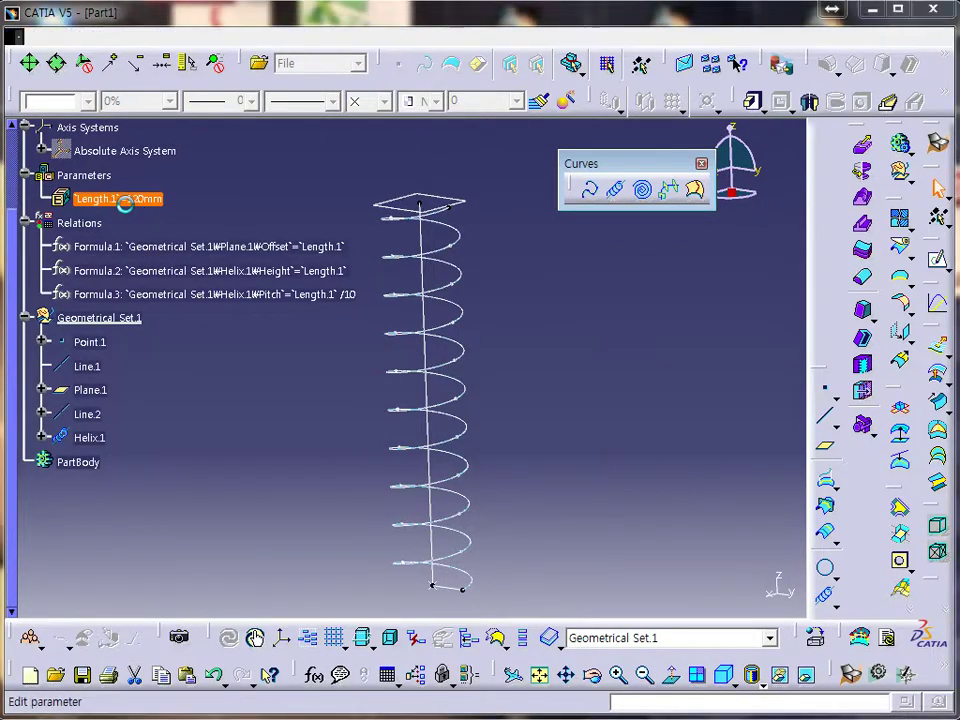
left_click_drag(370, 222, 759, 266)
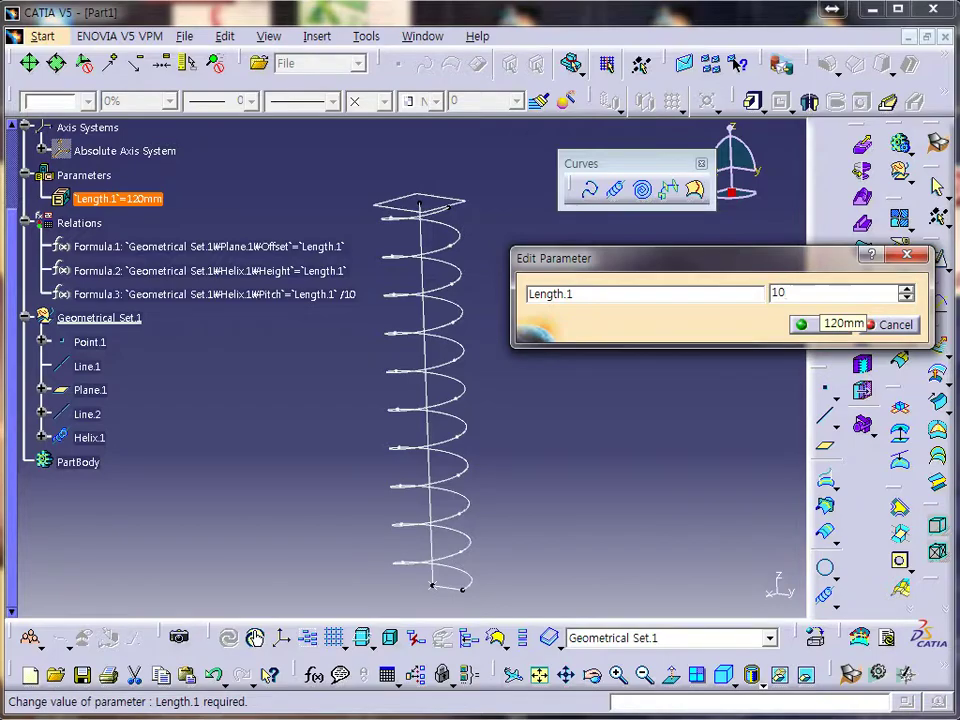
left_click(805, 324)
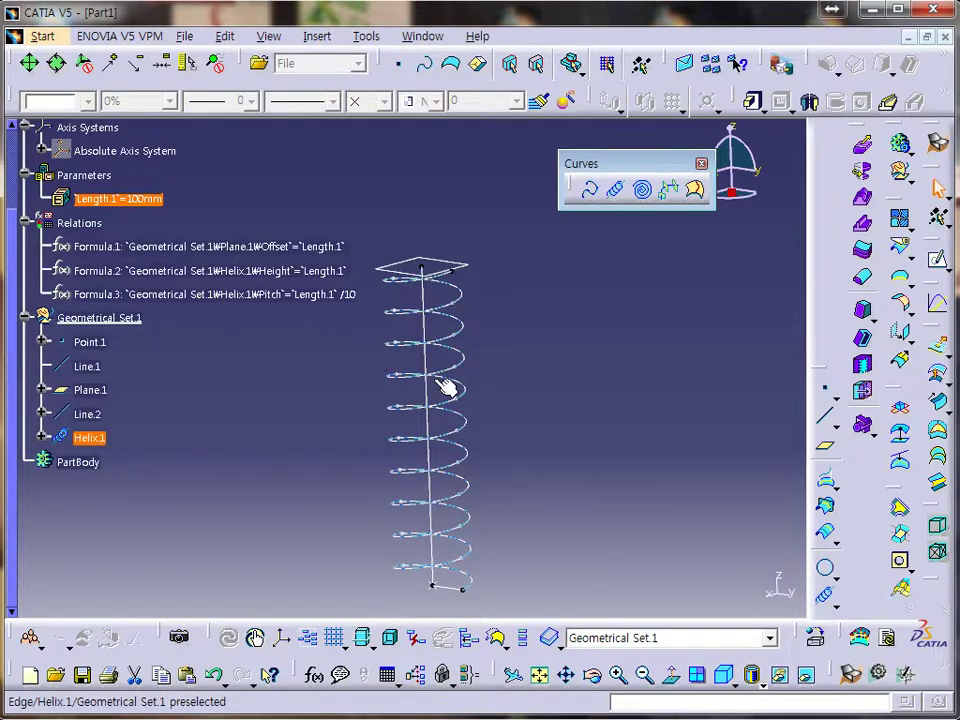
double_click(447, 352)
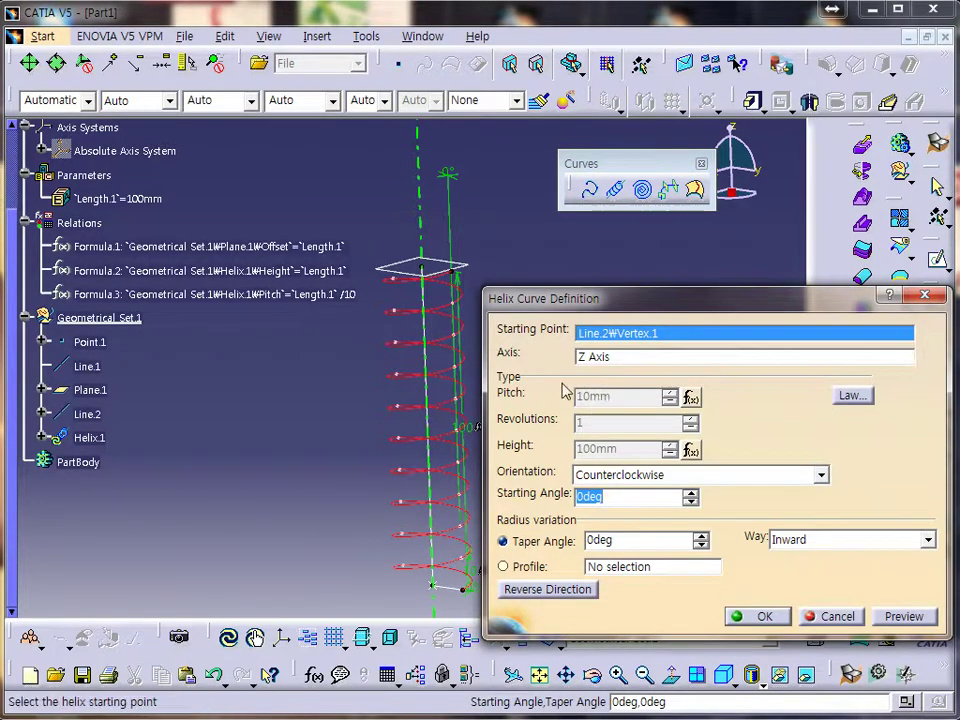
left_click(834, 616)
Set the Length.1 parameter to 150 mm and check the helix's pitch and height without editing the helix
mouse_move(336, 392)
middle_mouse_down()
mouse_move(354, 381)
mouse_move(345, 388)
middle_mouse_up()
double_click(103, 200)
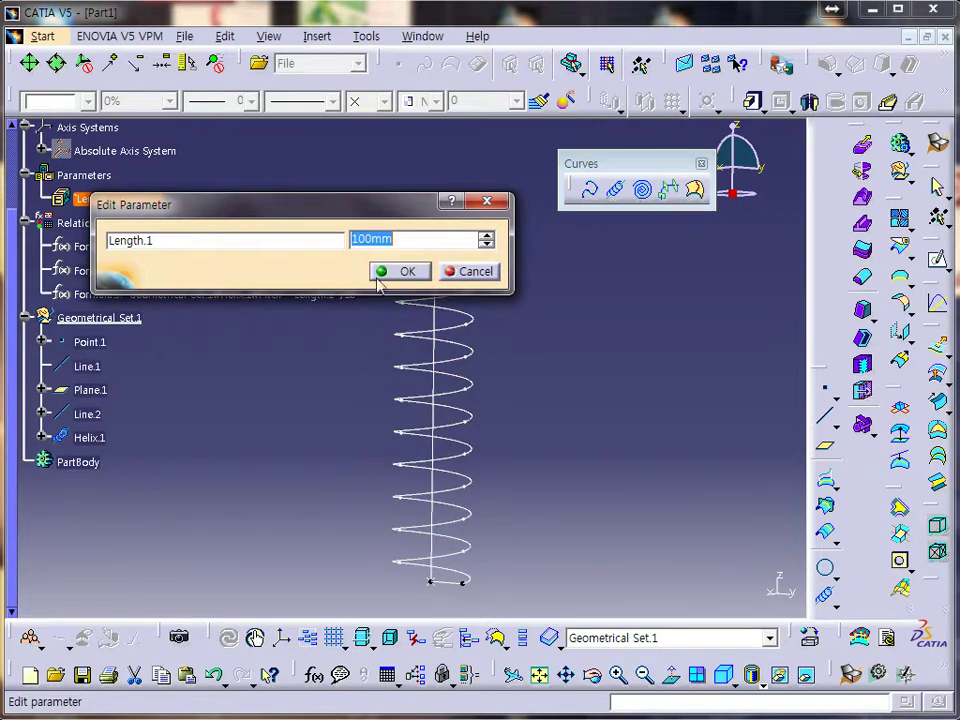
type("150")
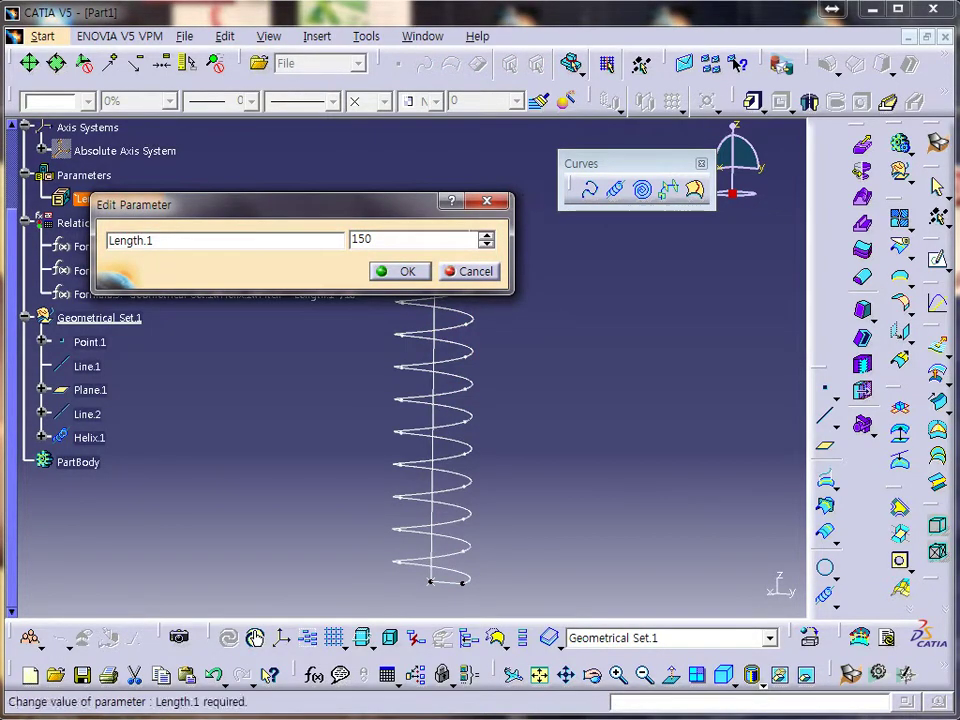
left_click(407, 276)
mouse_move(396, 364)
middle_mouse_down()
mouse_move(437, 328)
mouse_move(408, 357)
middle_mouse_up()
scroll(207, 389, "up", 4)
left_click(88, 487)
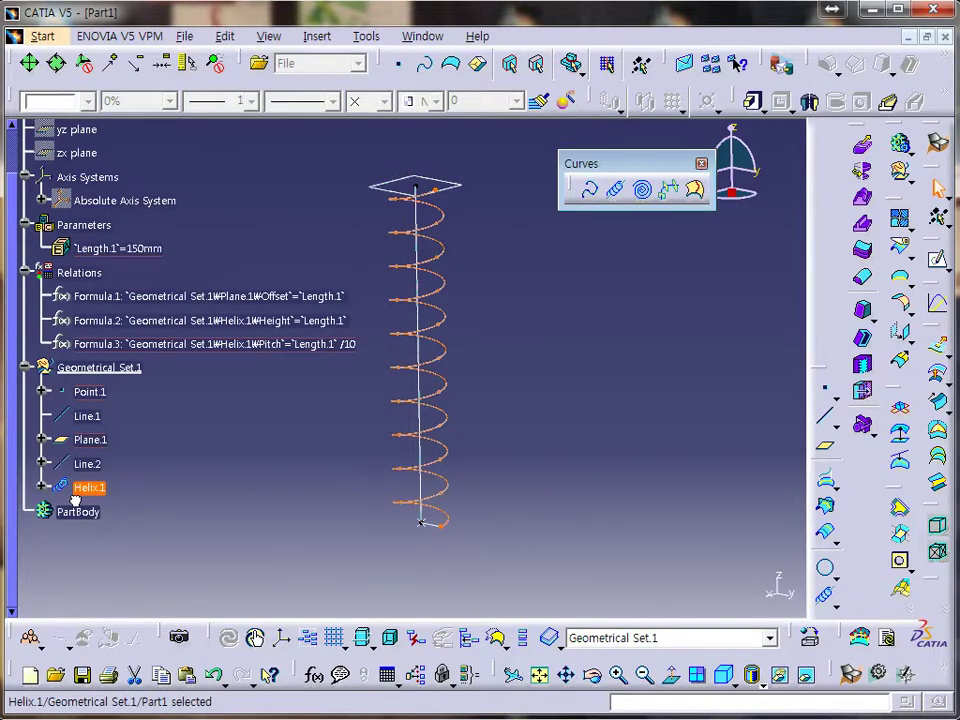
double_click(447, 430)
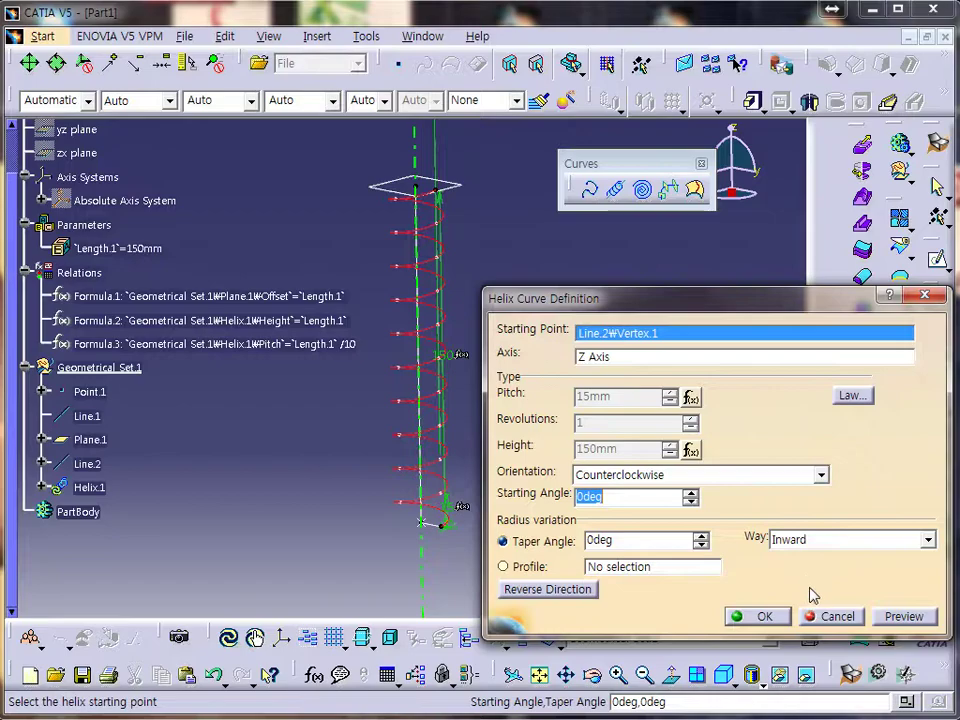
left_click(833, 616)
middle_click_drag(482, 490, 644, 466)
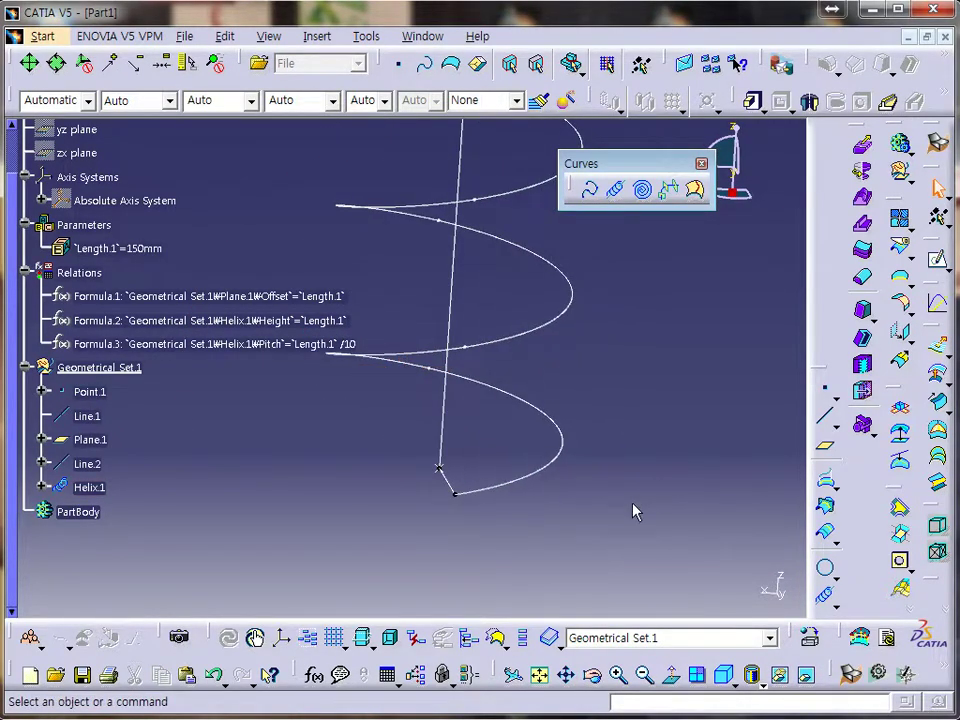
left_click(824, 446)
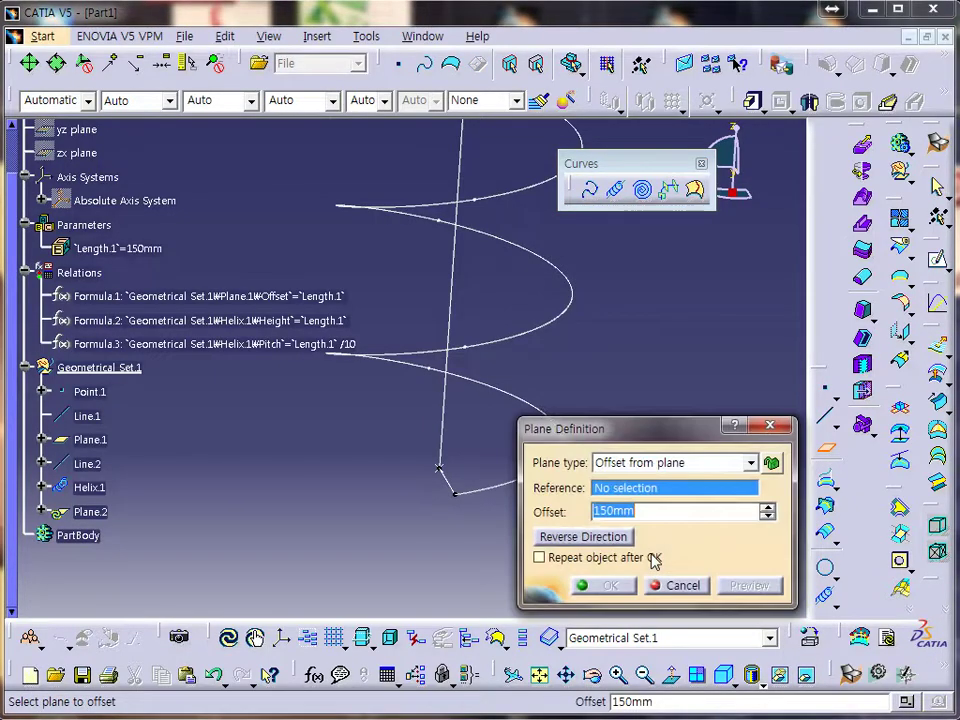
middle_click_drag(462, 548, 451, 465)
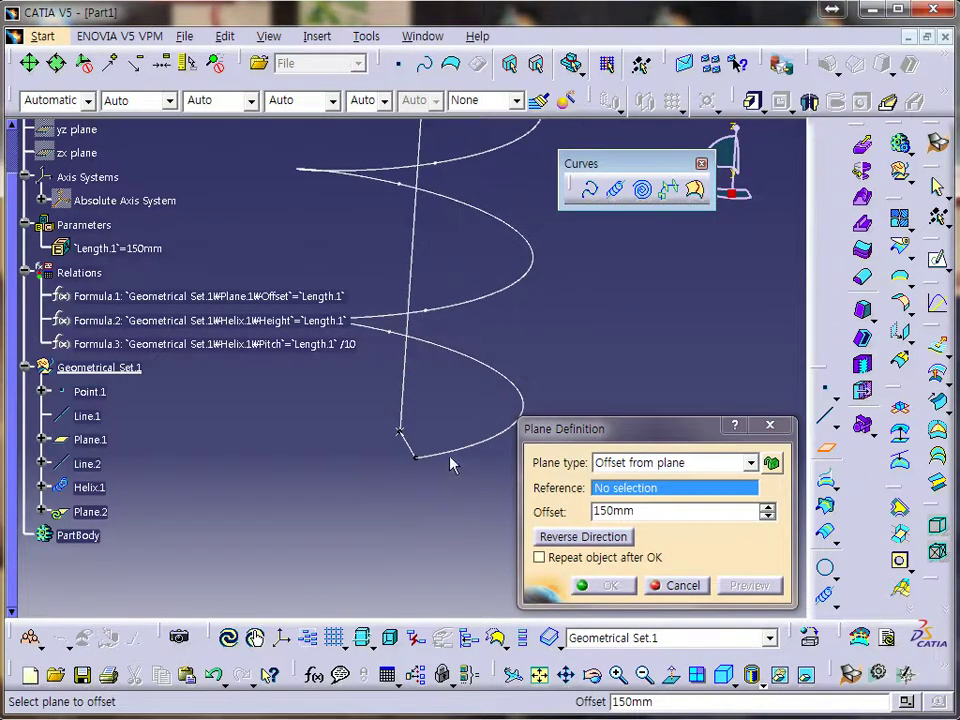
left_click(486, 444)
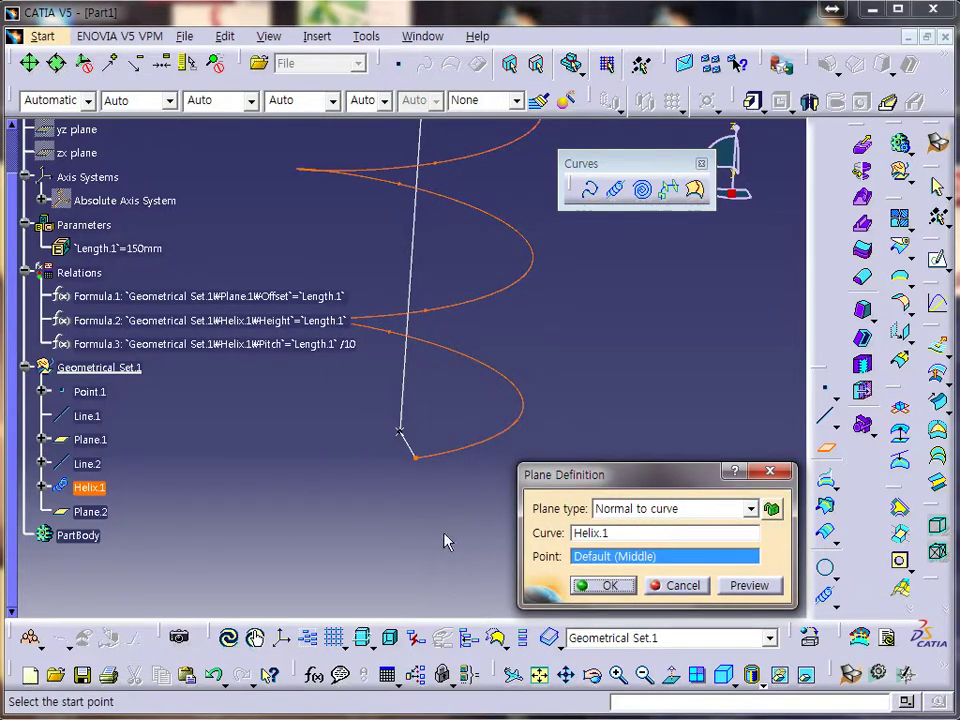
left_click(724, 510)
left_click(746, 514)
left_click(768, 473)
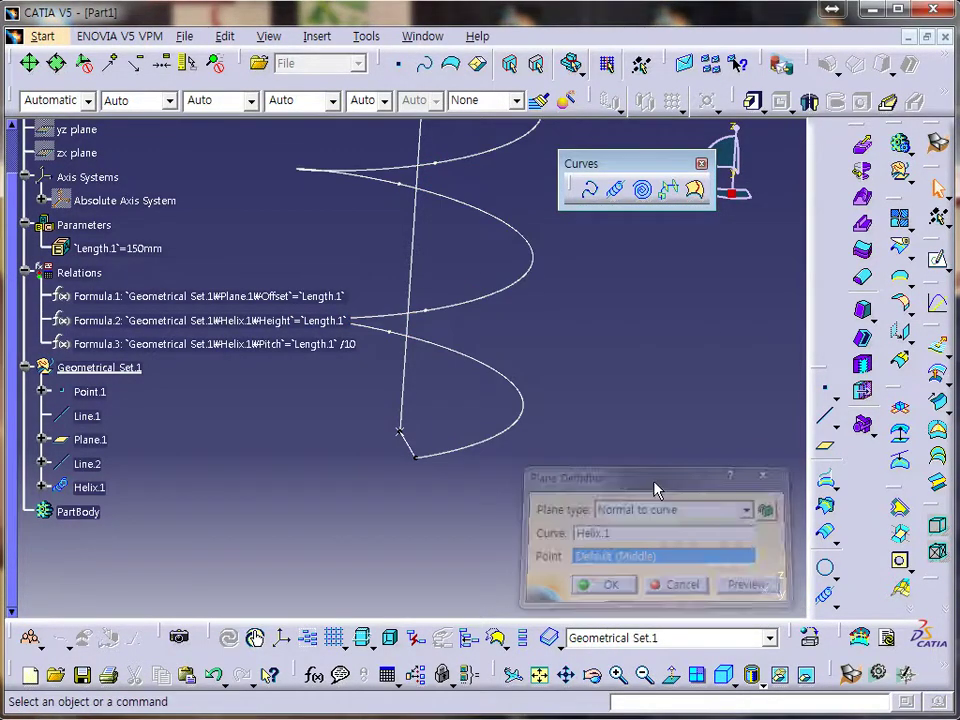
Create a plane normal to Helix.1 through the vertex of Line.2 at the helix's lower start point
left_click(828, 450)
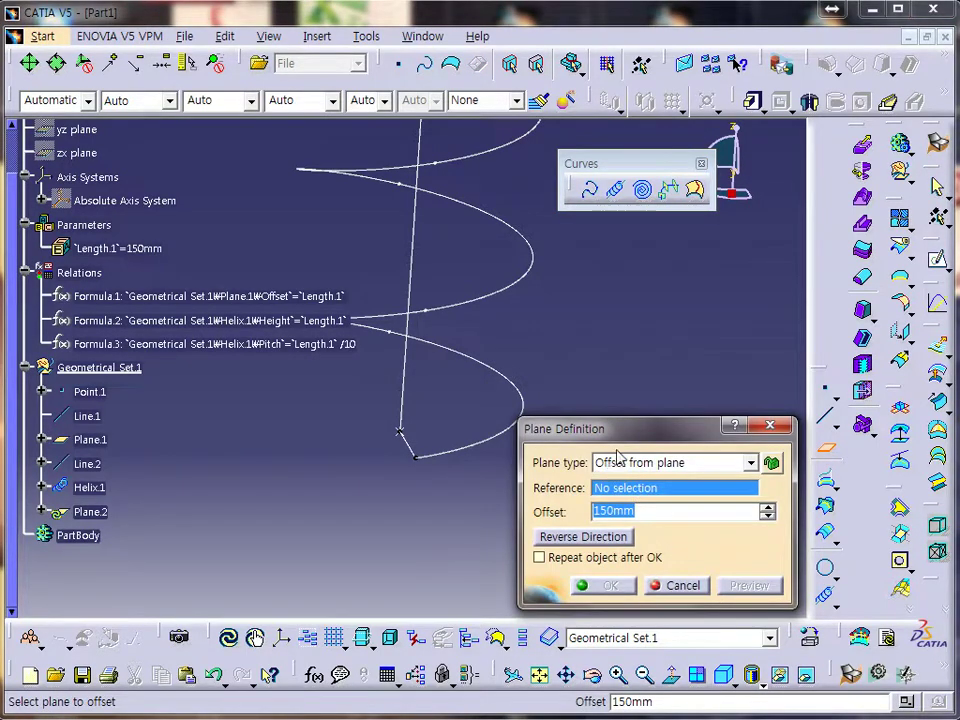
left_click(713, 467)
left_click(713, 467)
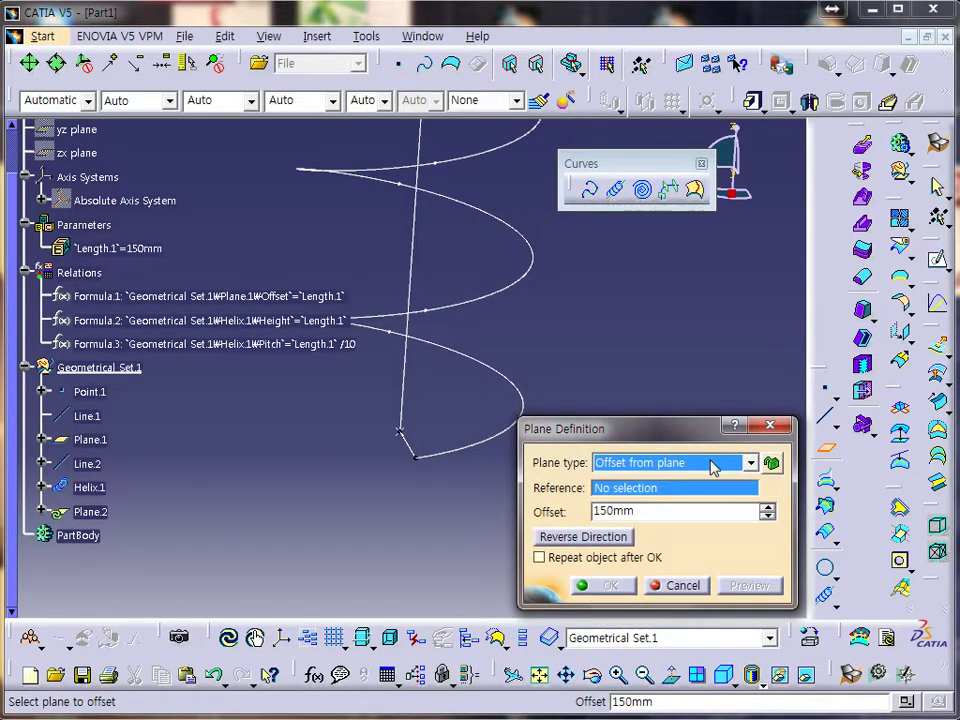
left_click(480, 450)
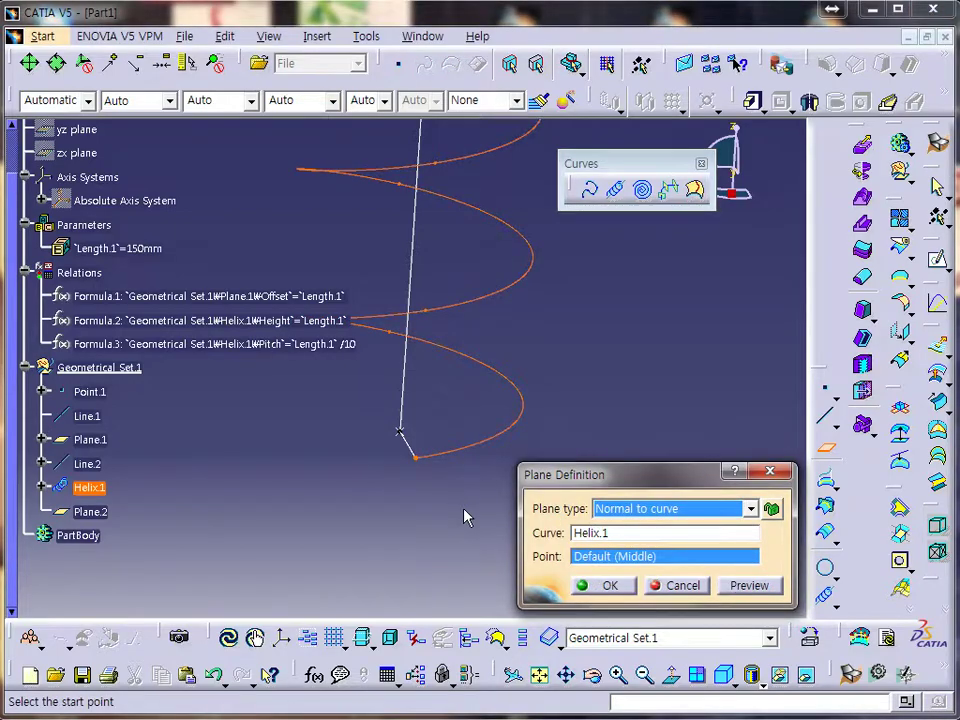
left_click(680, 509)
left_click(686, 511)
left_click(614, 557)
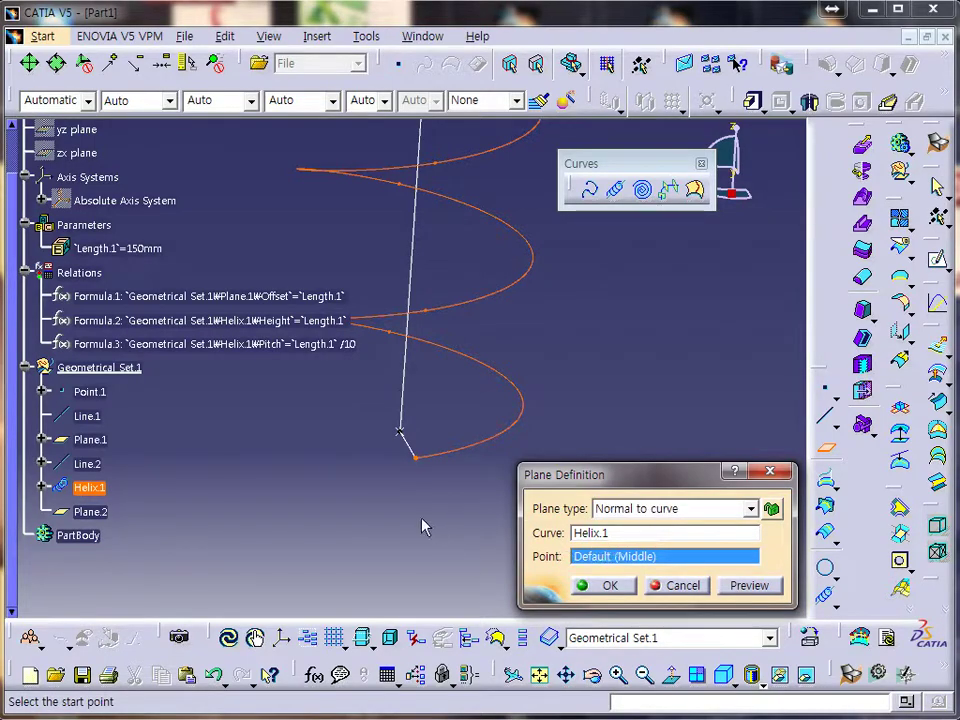
left_click(418, 457)
middle_click_drag(378, 468, 581, 435)
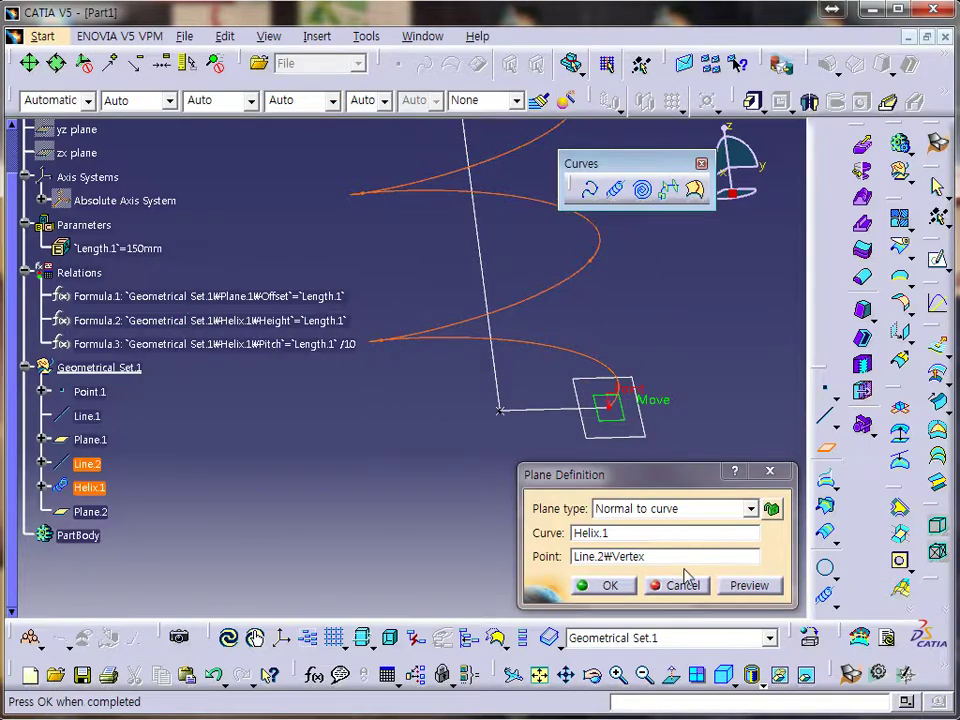
left_click(610, 585)
Start a Center and radius circle centred on the vertex of Line.2 at the helix start, with Plane.2 as support
middle_click_drag(545, 502, 423, 400)
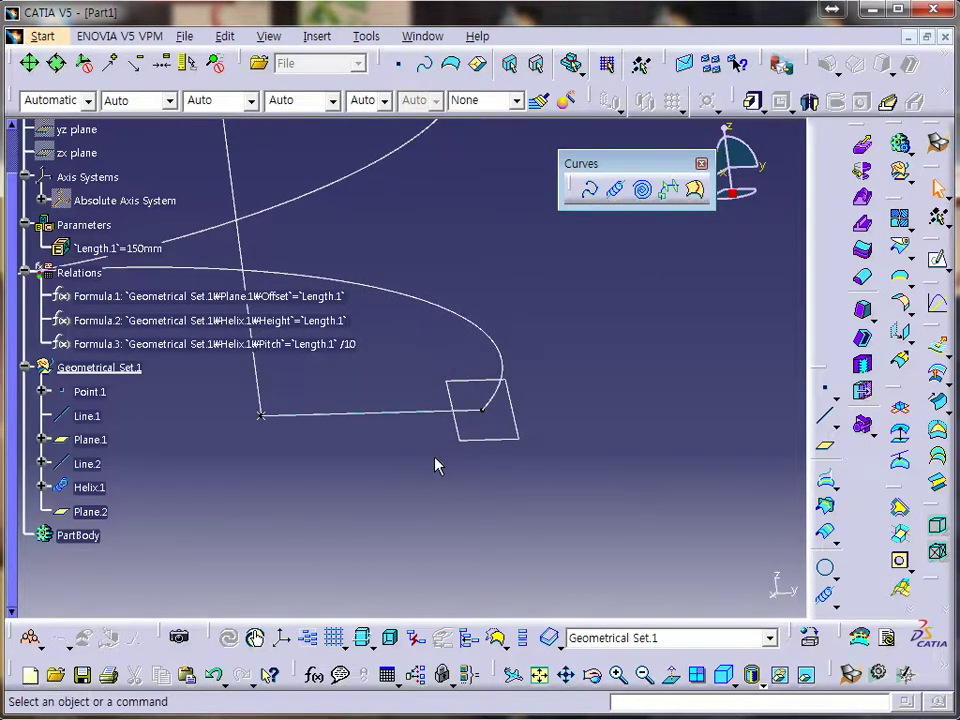
middle_click_drag(391, 455, 625, 443)
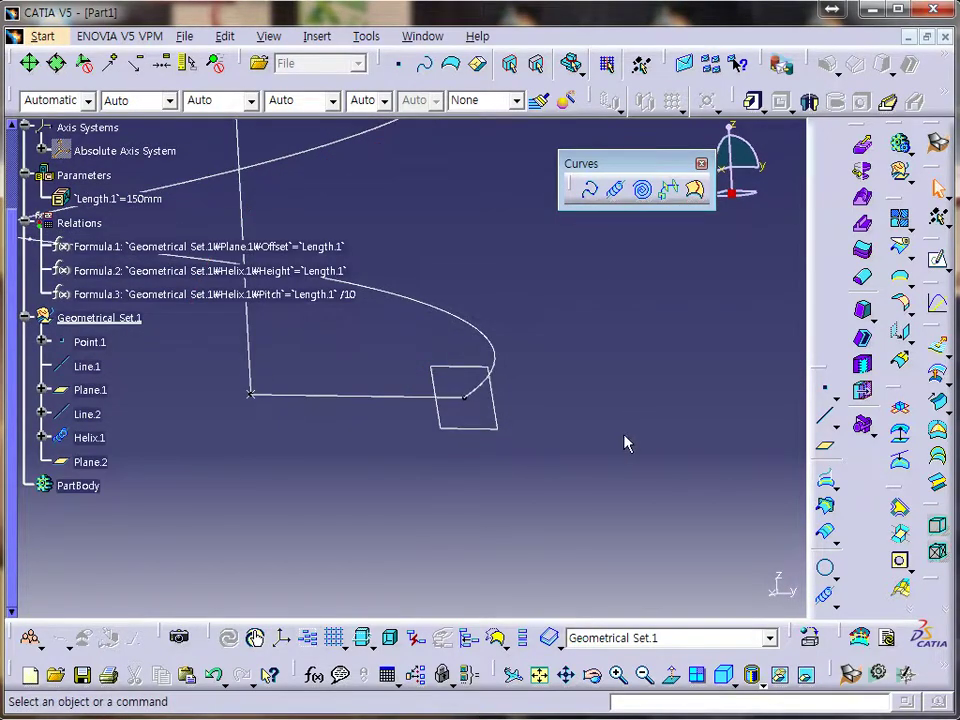
left_click(825, 569)
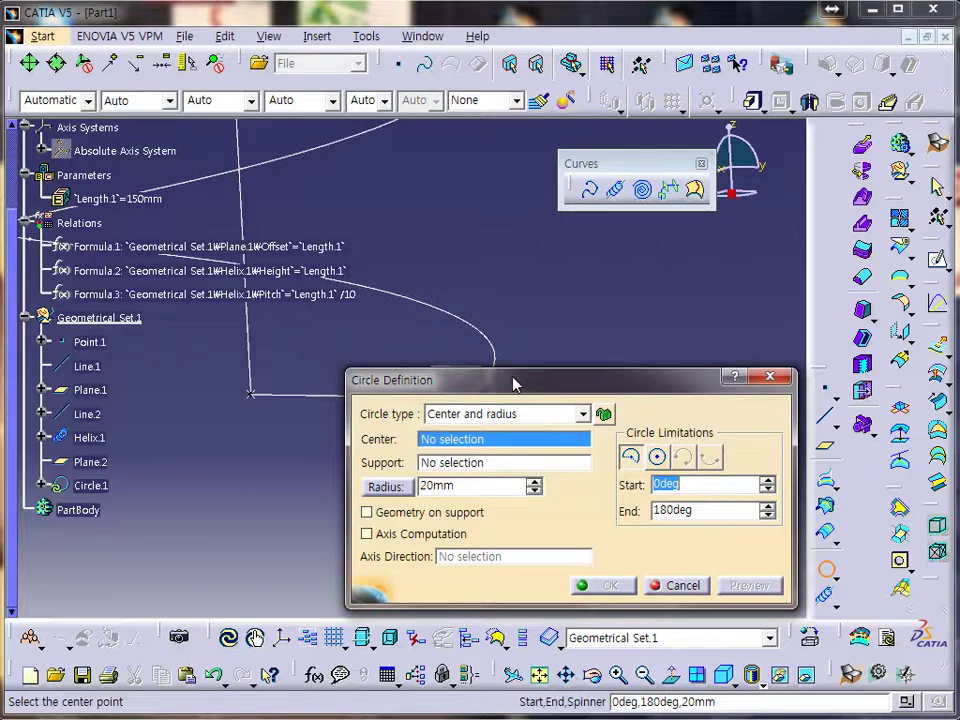
middle_click_drag(524, 337, 512, 227)
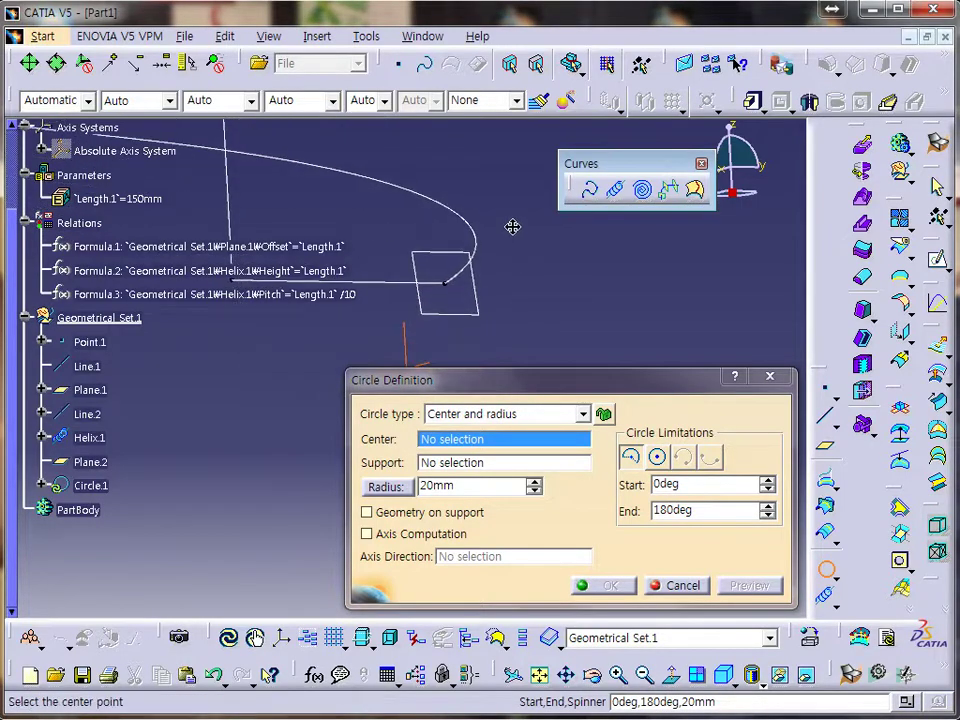
left_click(483, 418)
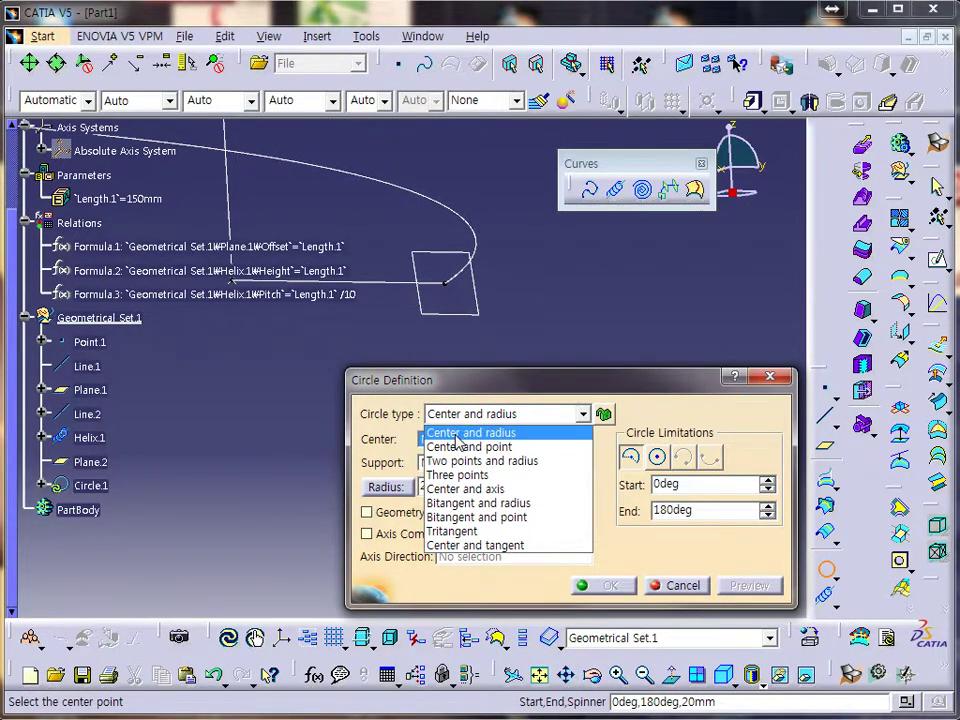
left_click(507, 433)
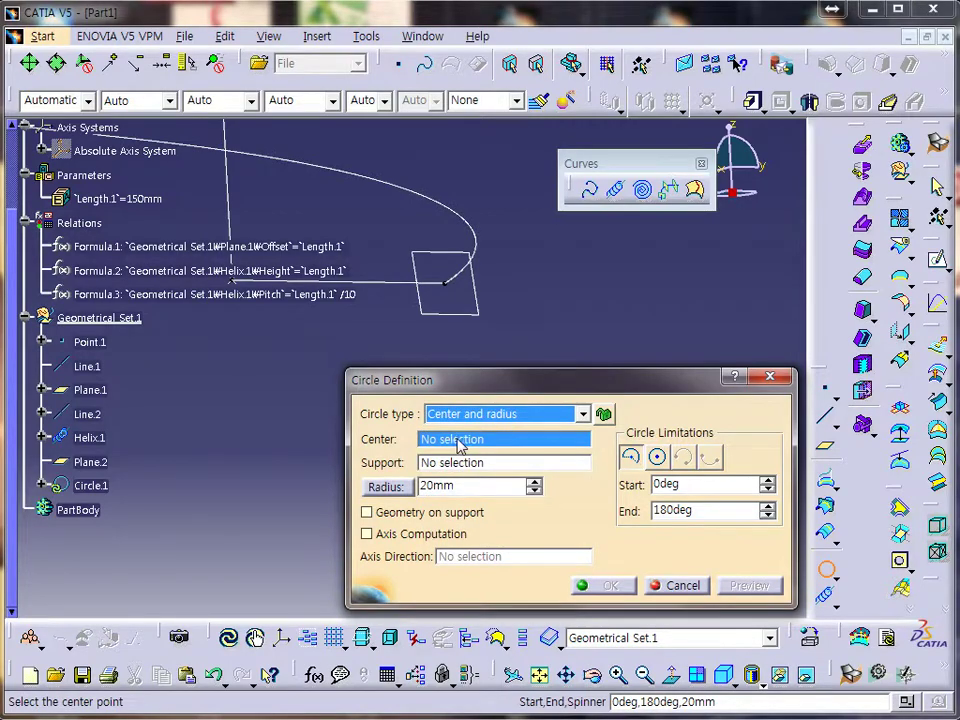
left_click(445, 282)
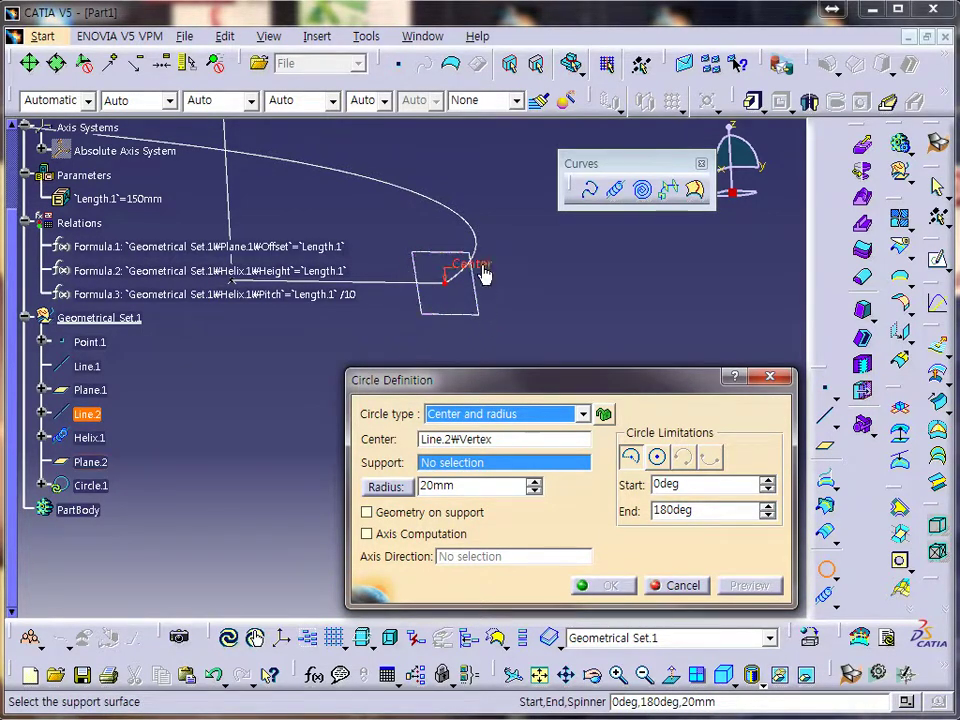
left_click(482, 312)
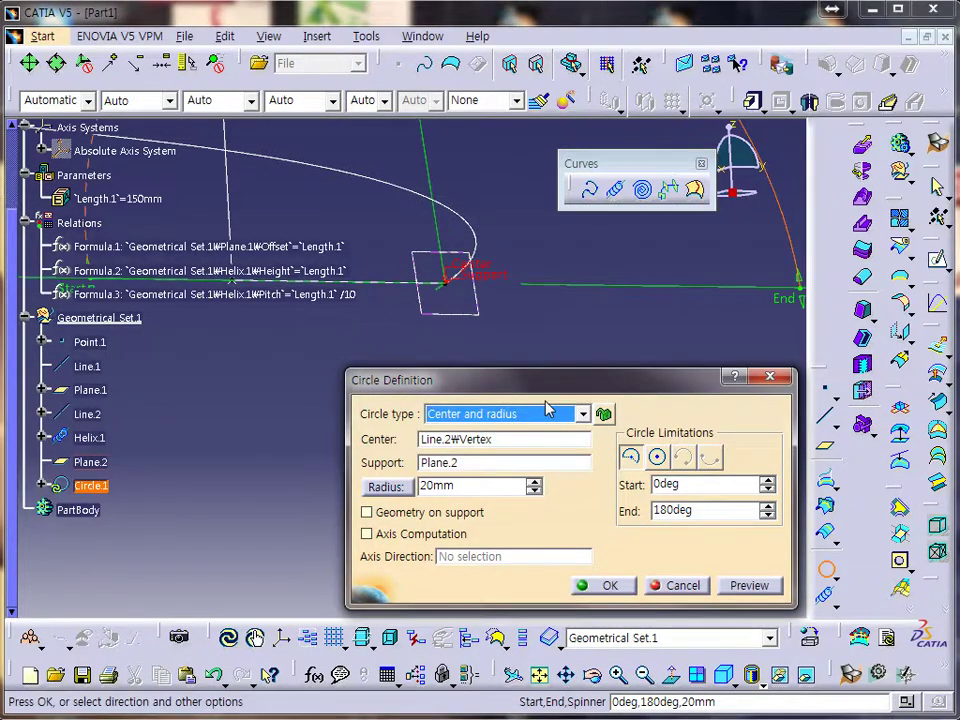
Try smaller radii of 16 mm and 5 mm for the circular arc
middle_click_drag(545, 323, 545, 463)
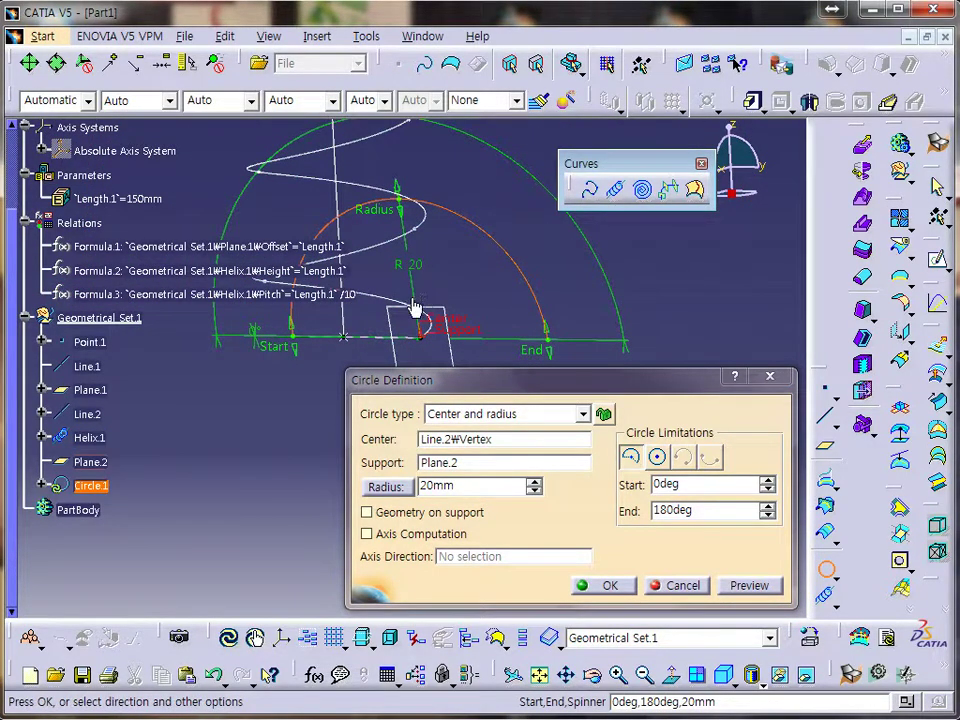
left_click(534, 490)
left_click(534, 490)
left_click(534, 490)
left_click(534, 490)
middle_click_drag(422, 266, 450, 261)
double_click(450, 486)
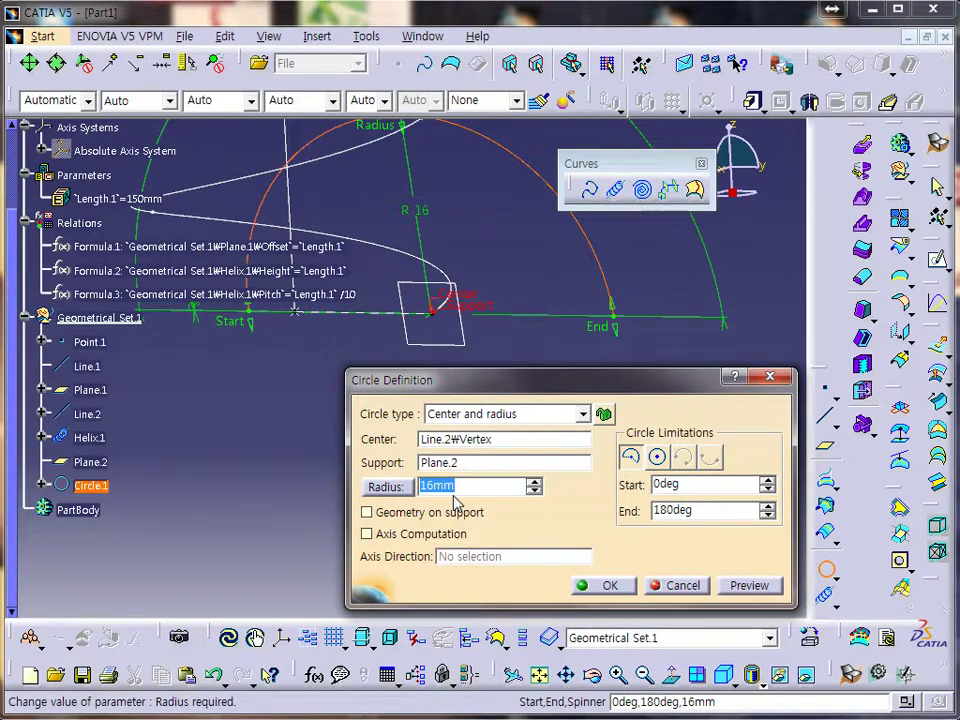
type("5")
key("Return")
middle_click_drag(293, 400, 257, 379)
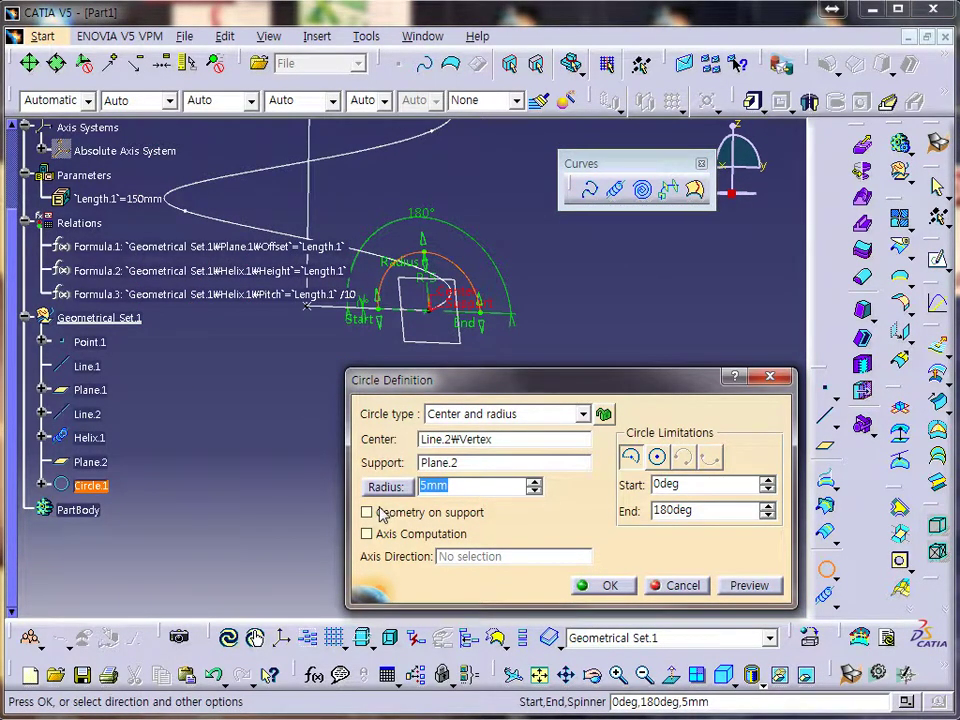
Set the radius to 3 mm, make it a whole circle, preview it and create the circle
type("3")
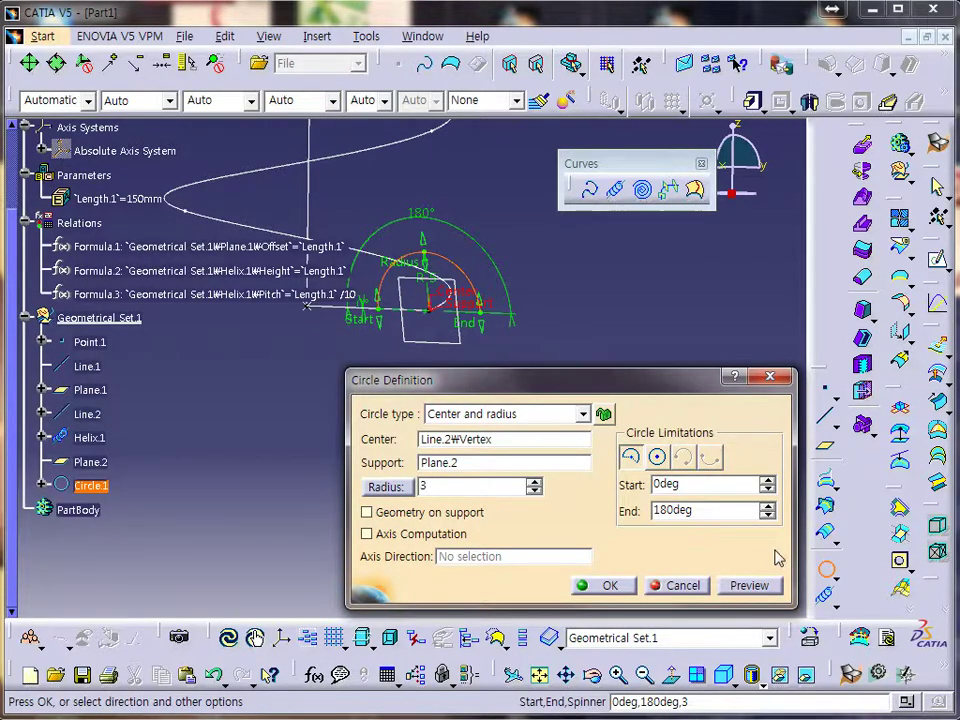
left_click(750, 585)
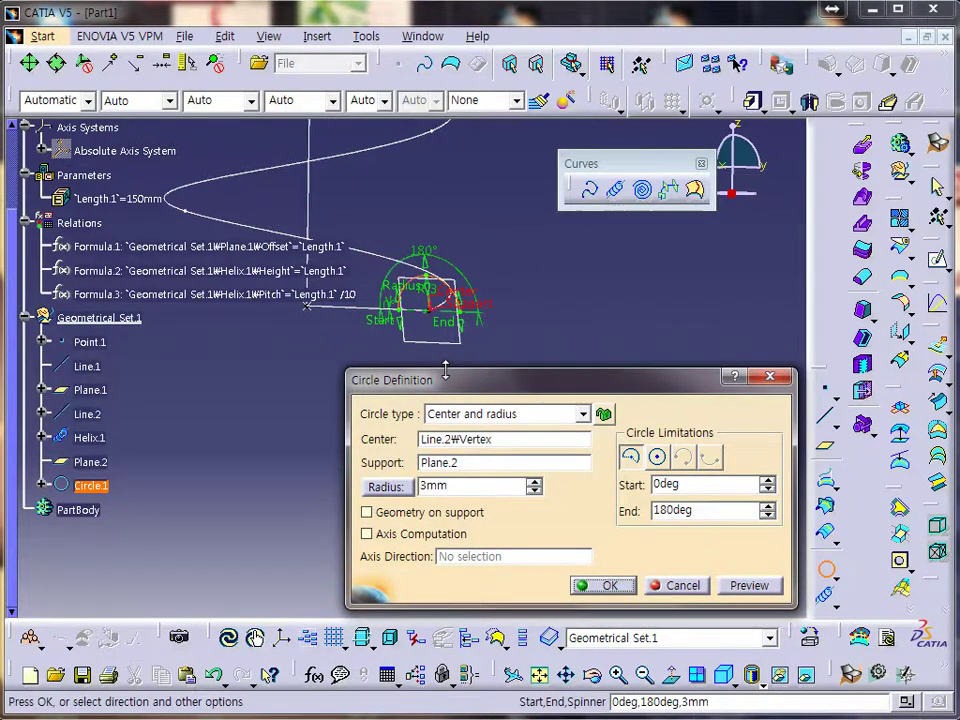
middle_click_drag(497, 364, 460, 328)
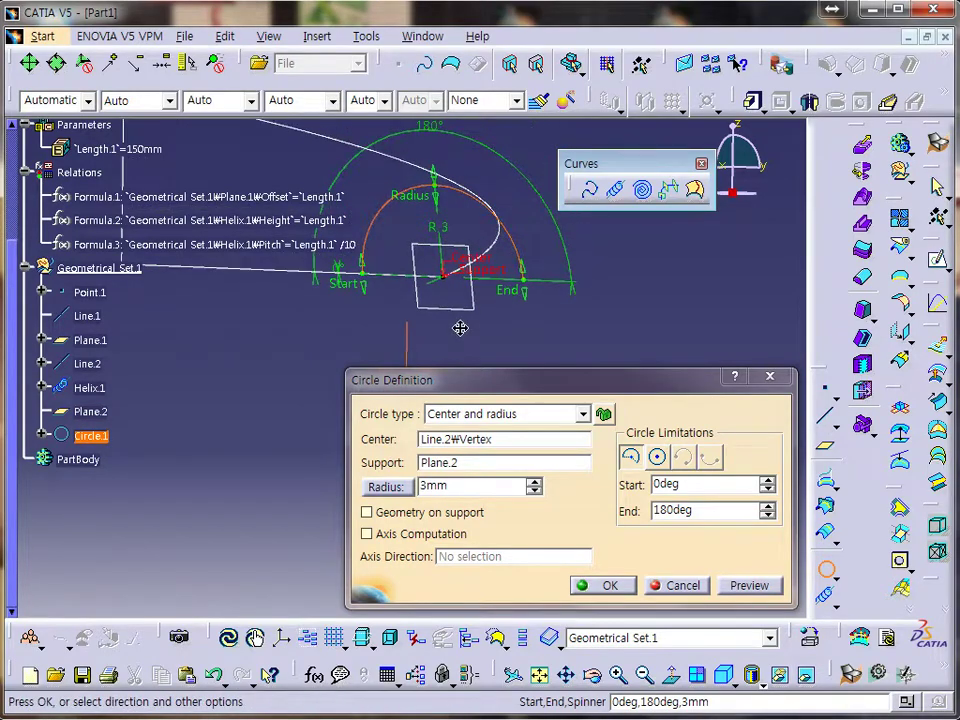
left_click(658, 458)
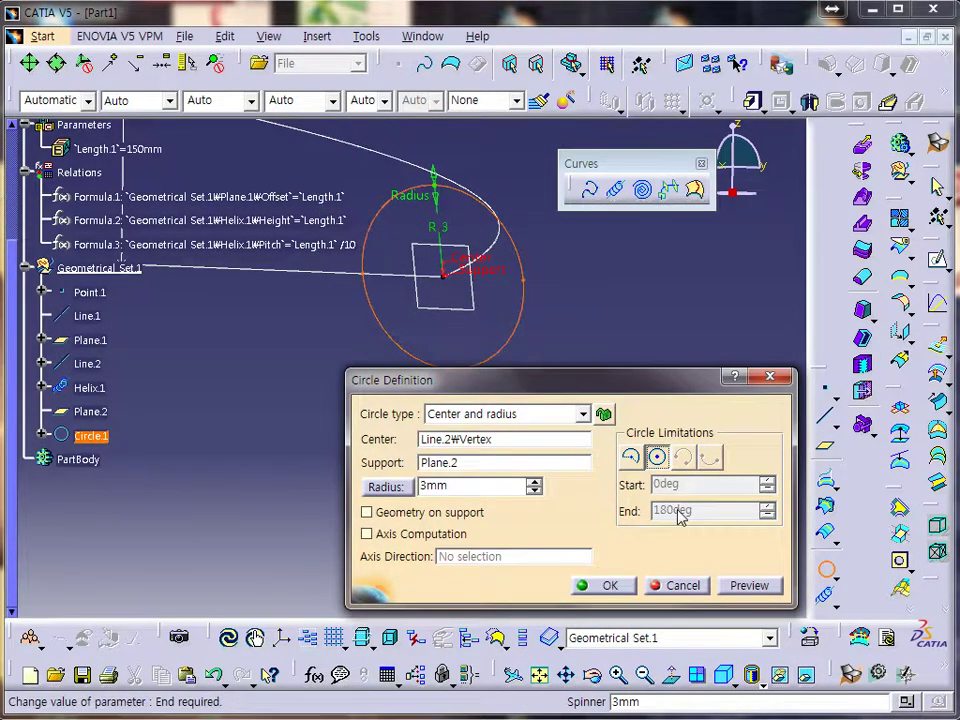
left_click(745, 585)
middle_click_drag(615, 306, 557, 397)
left_click(612, 586)
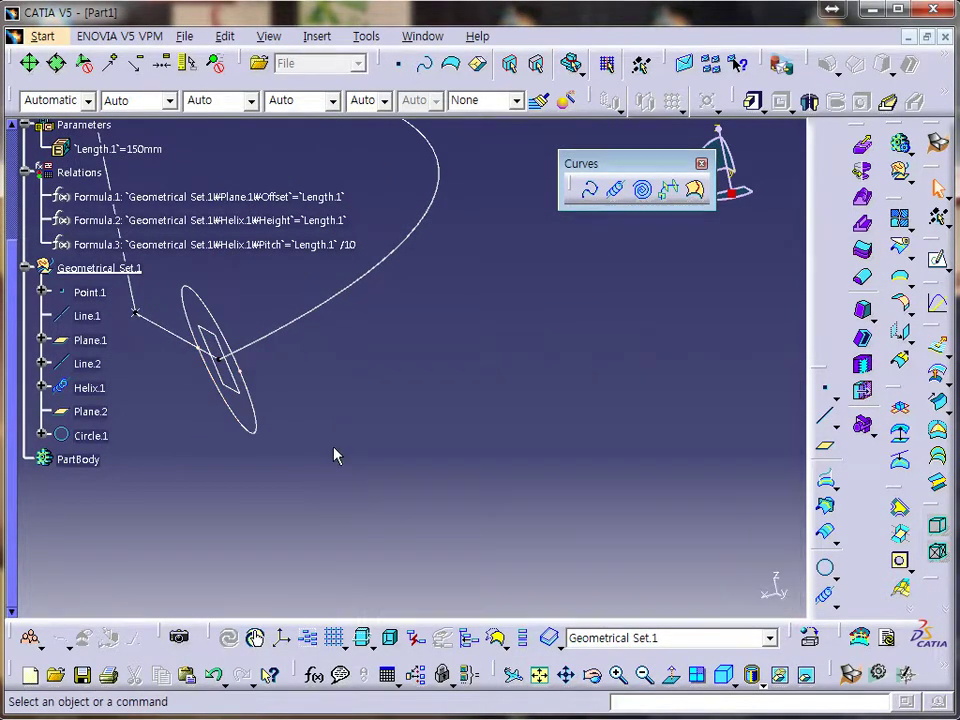
Hide Line.2, which joins the axis to the helix start, and close the floating Curves toolbar
middle_click_drag(309, 403, 467, 375)
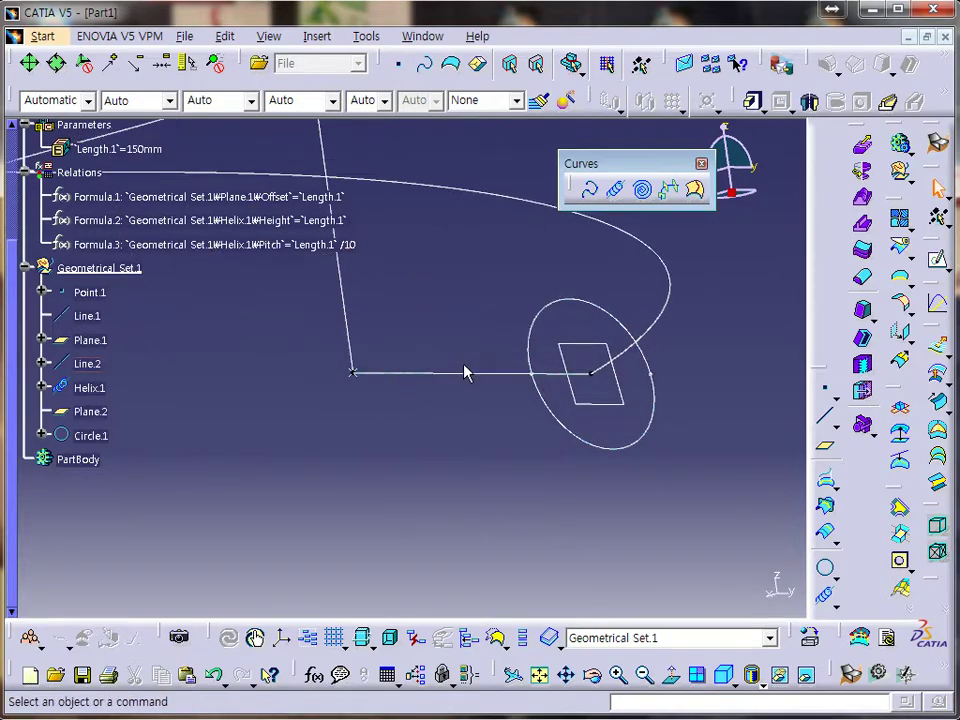
right_click(470, 377)
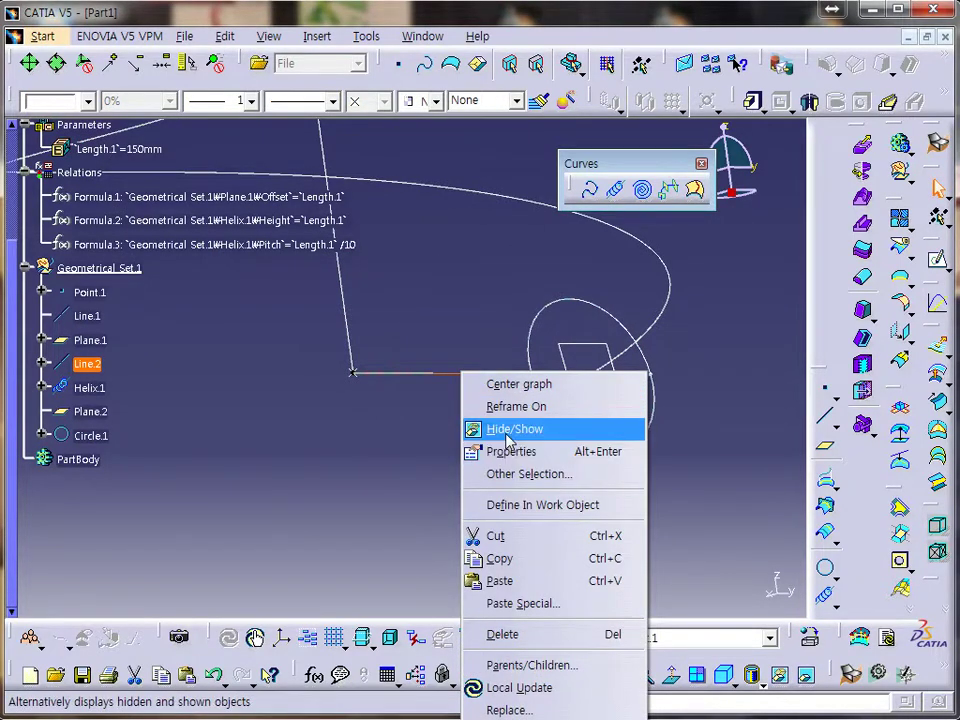
left_click(500, 430)
middle_click_drag(425, 457, 600, 380)
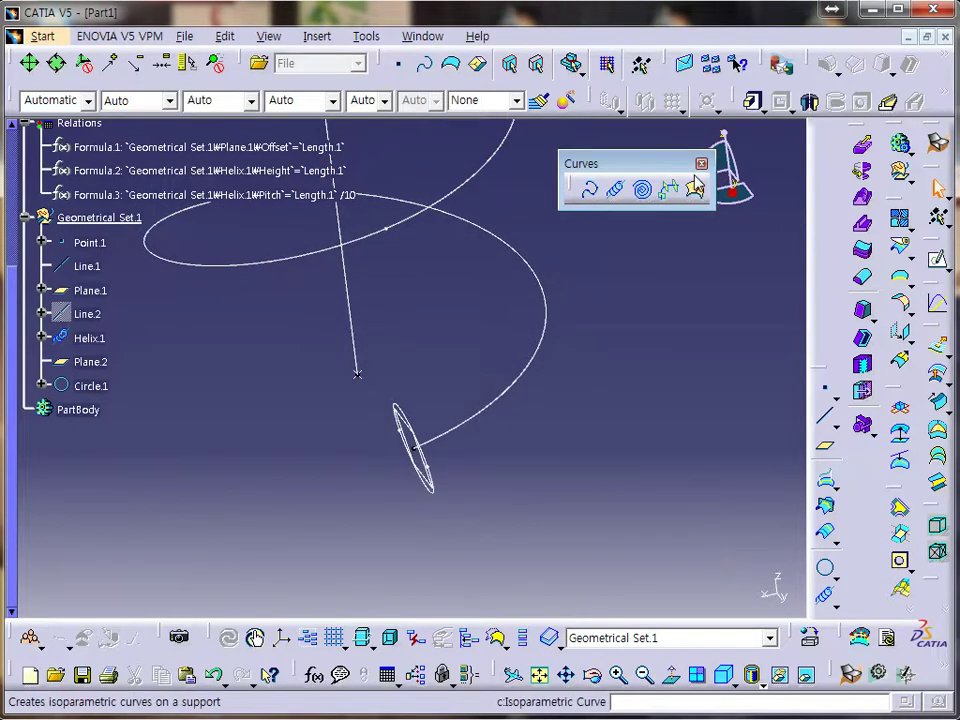
left_click(701, 164)
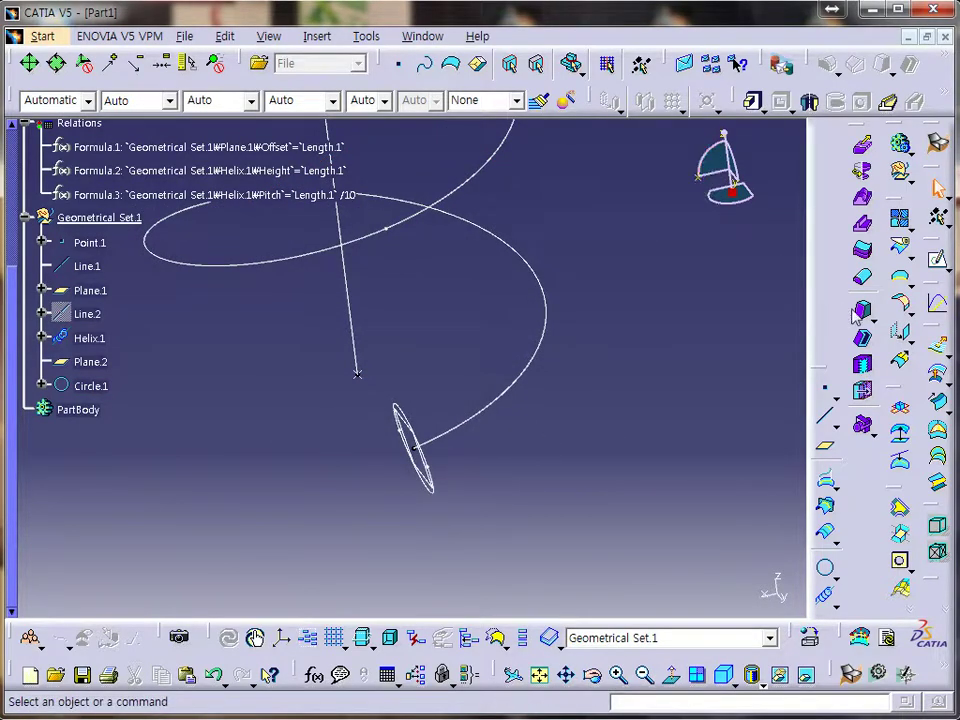
Create an explicit-profile swept surface with Circle.1 as profile and Helix.1 as guide curve, using the With reference surface subtype
left_click(938, 402)
left_click_drag(766, 232, 607, 58)
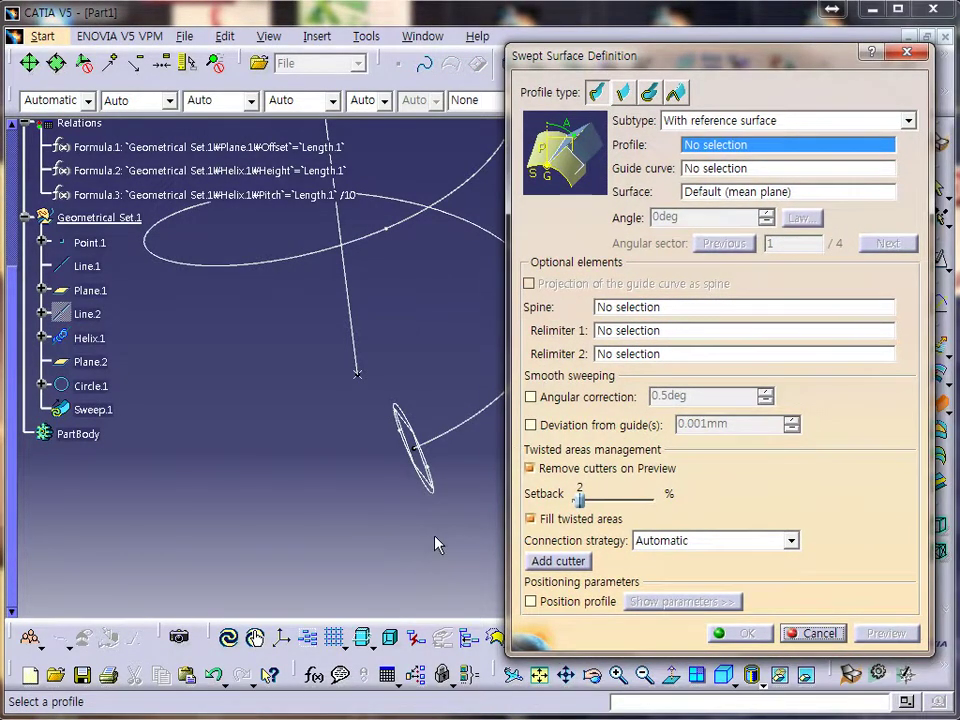
middle_click_drag(435, 544, 330, 523)
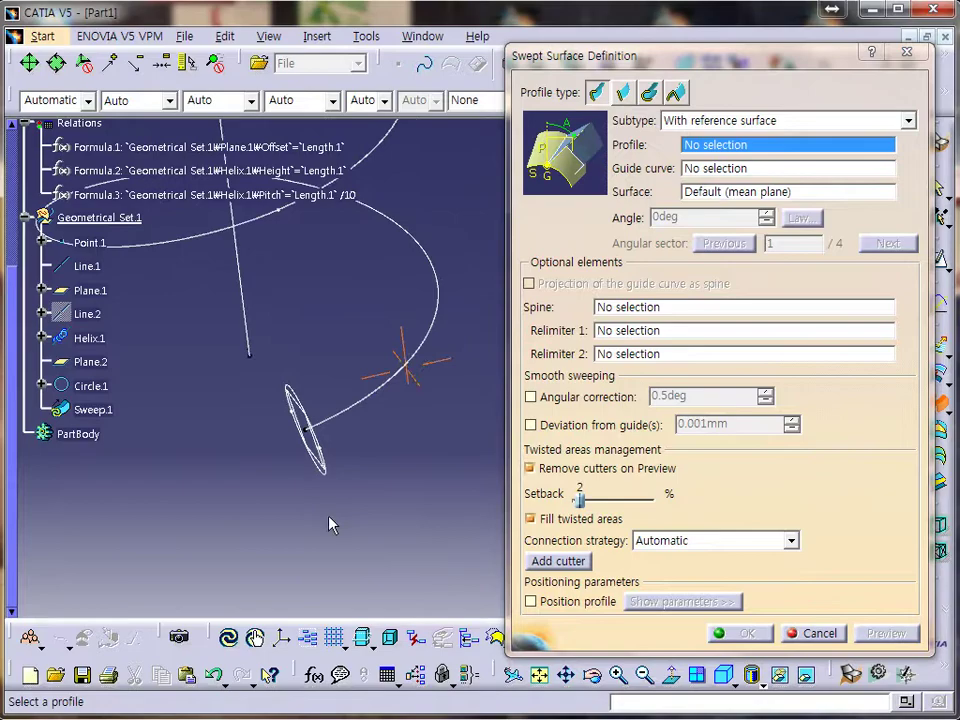
left_click(303, 400)
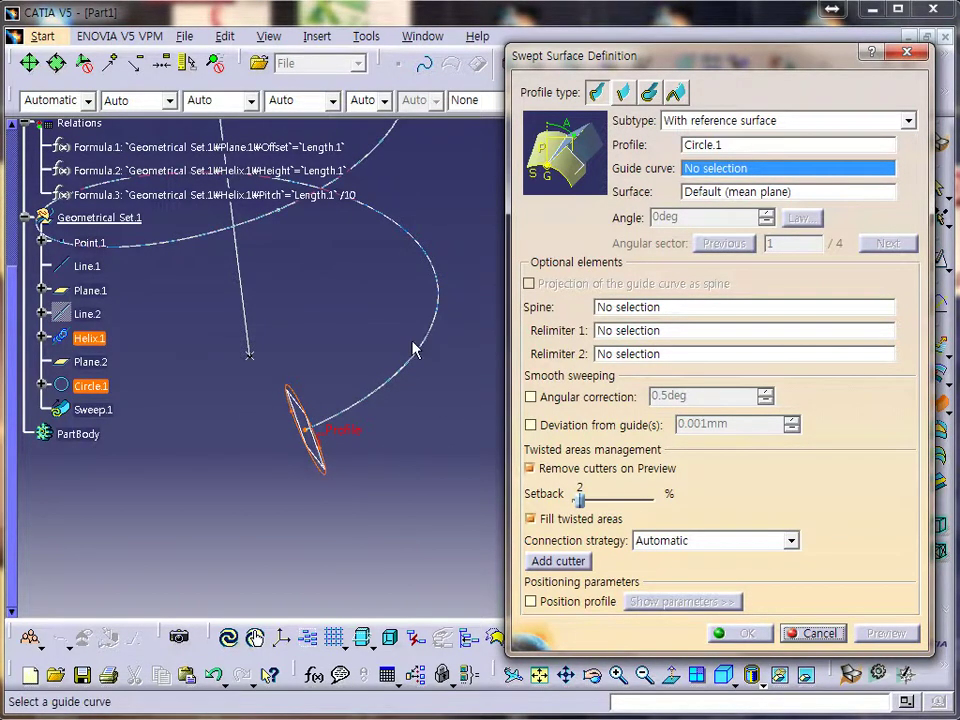
middle_click_drag(354, 465, 378, 500)
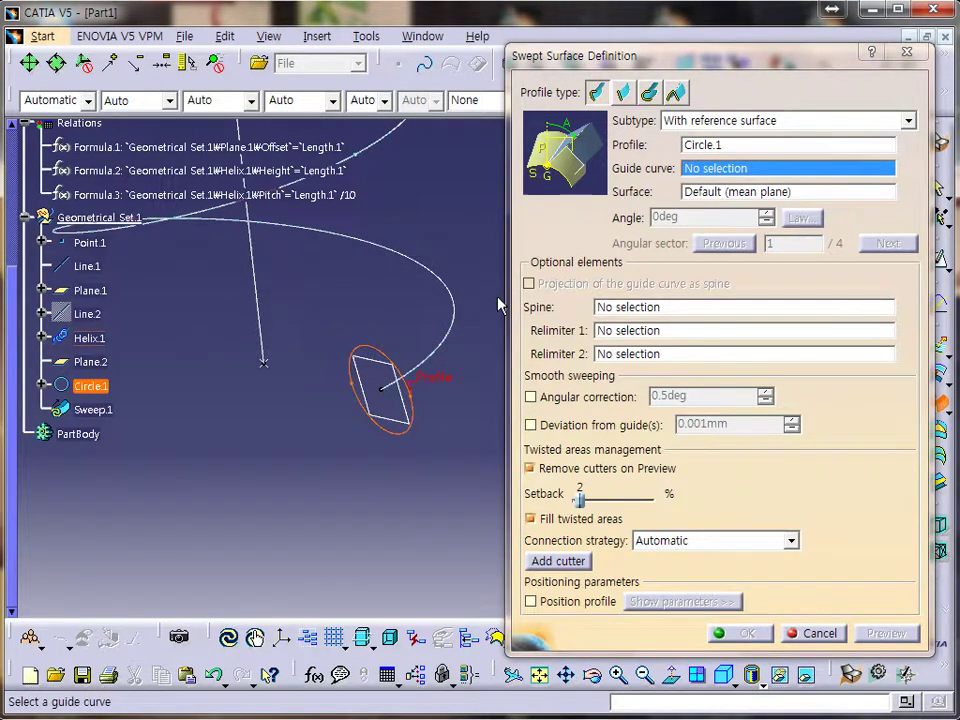
left_click(454, 338)
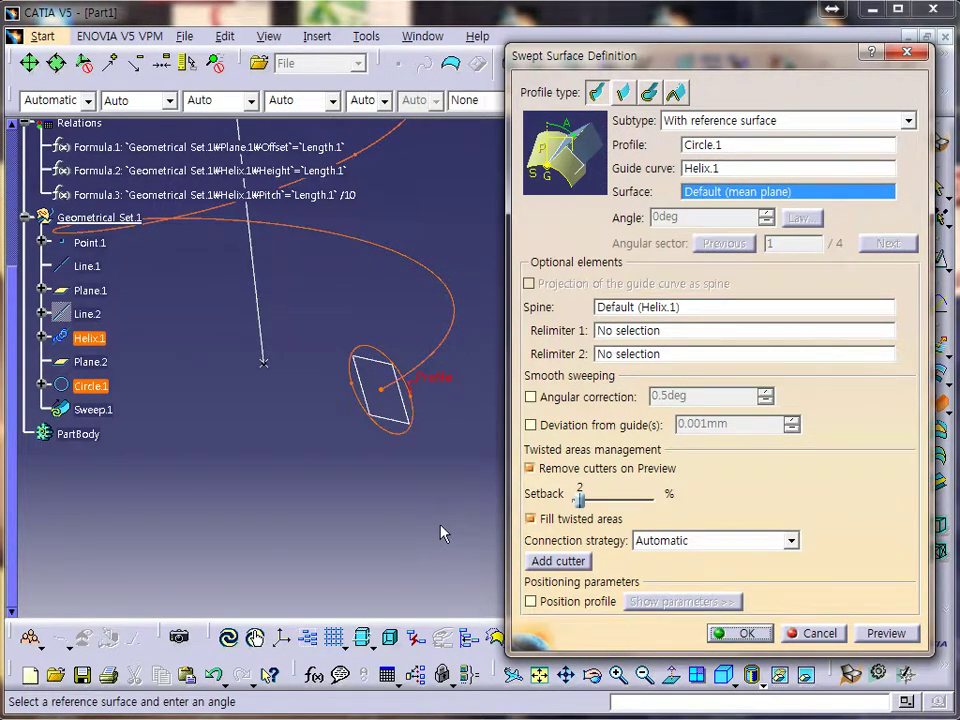
left_click(885, 633)
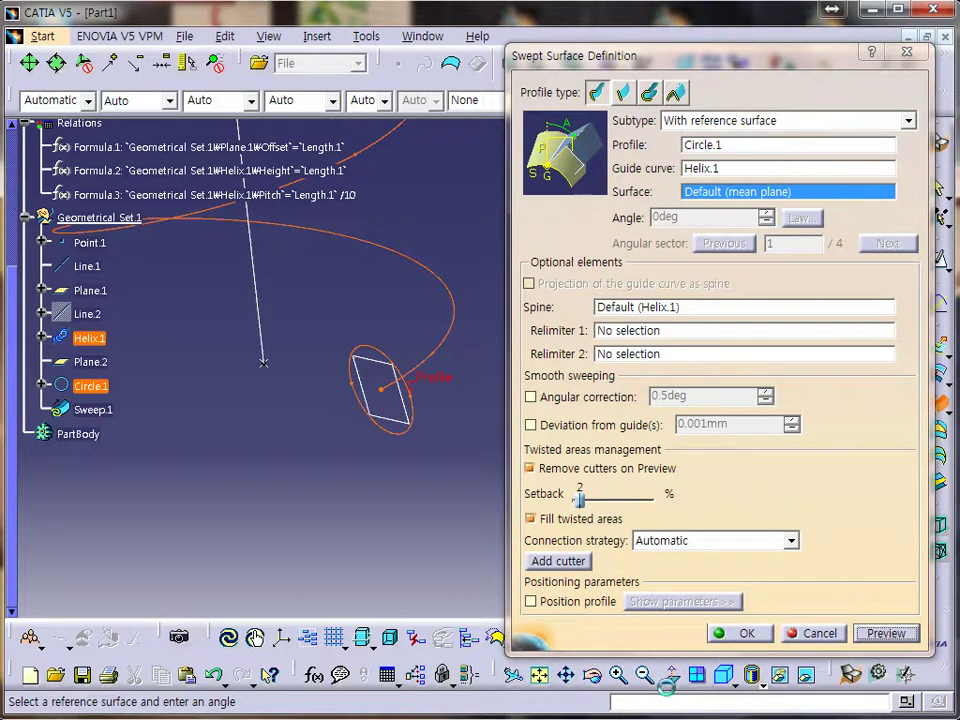
middle_click_drag(326, 538, 396, 497)
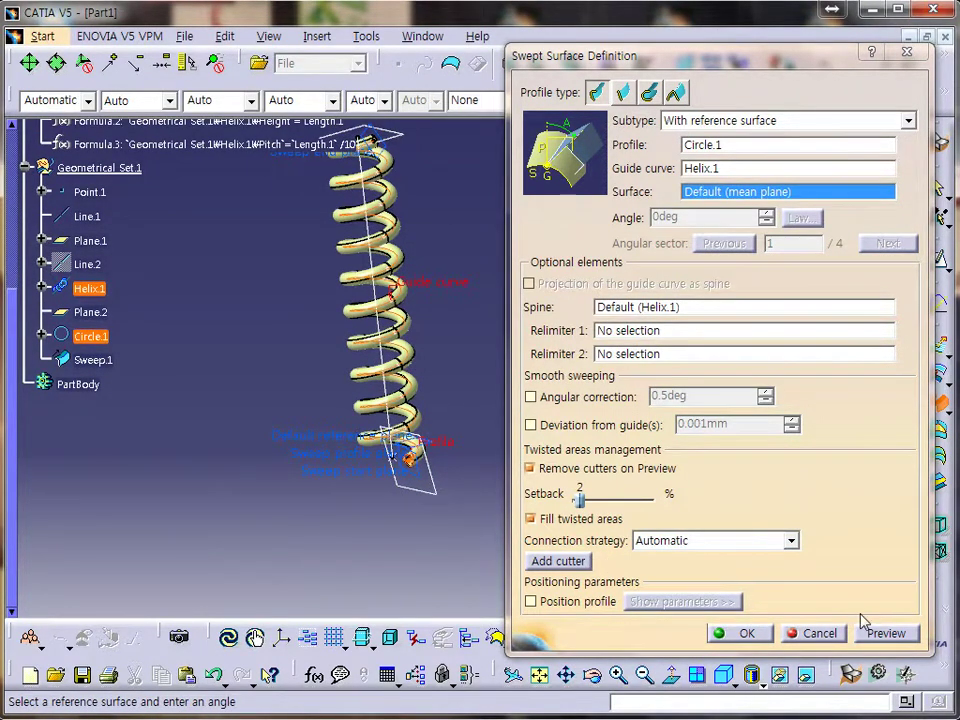
left_click(747, 633)
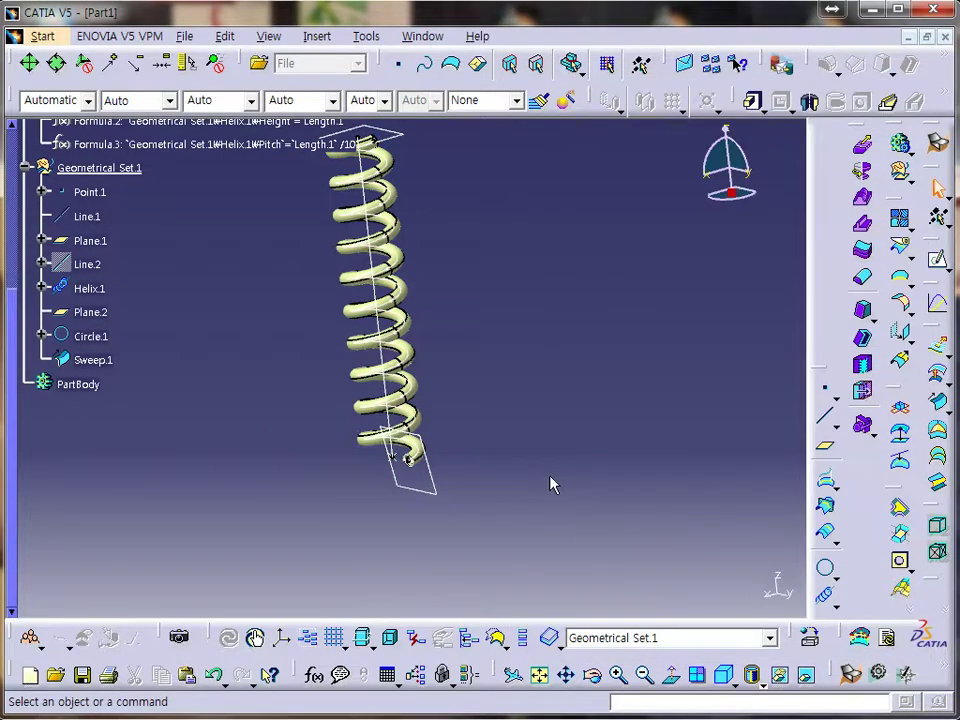
Hide Helix.1 and the axis line Line.1 in the graphics area
middle_click_drag(265, 459, 360, 321)
middle_click_drag(518, 364, 529, 259)
left_click(535, 272)
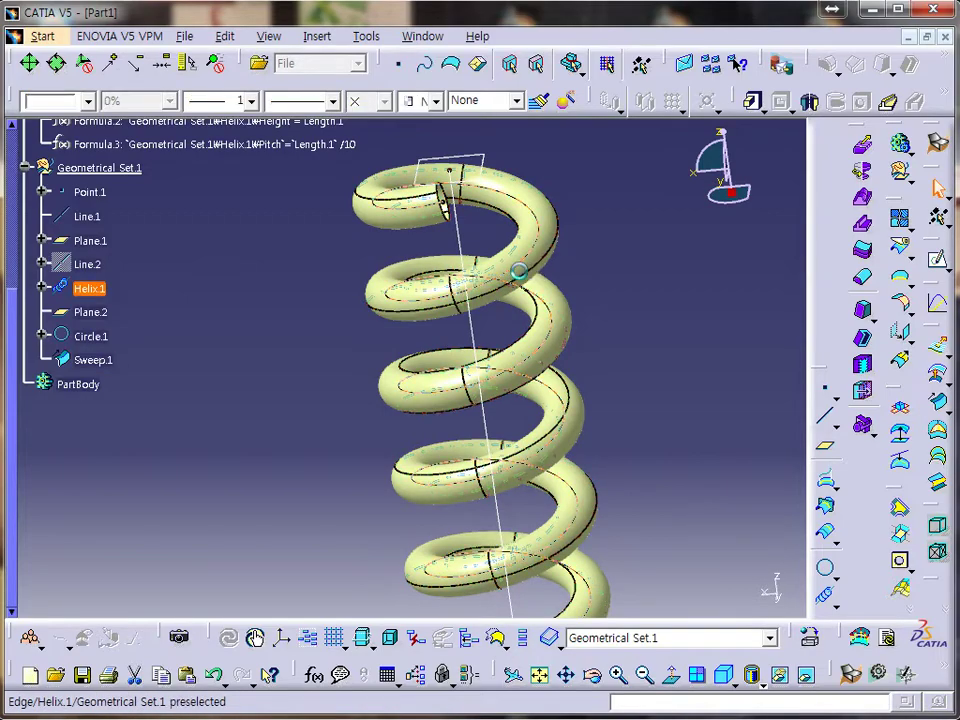
right_click(95, 297)
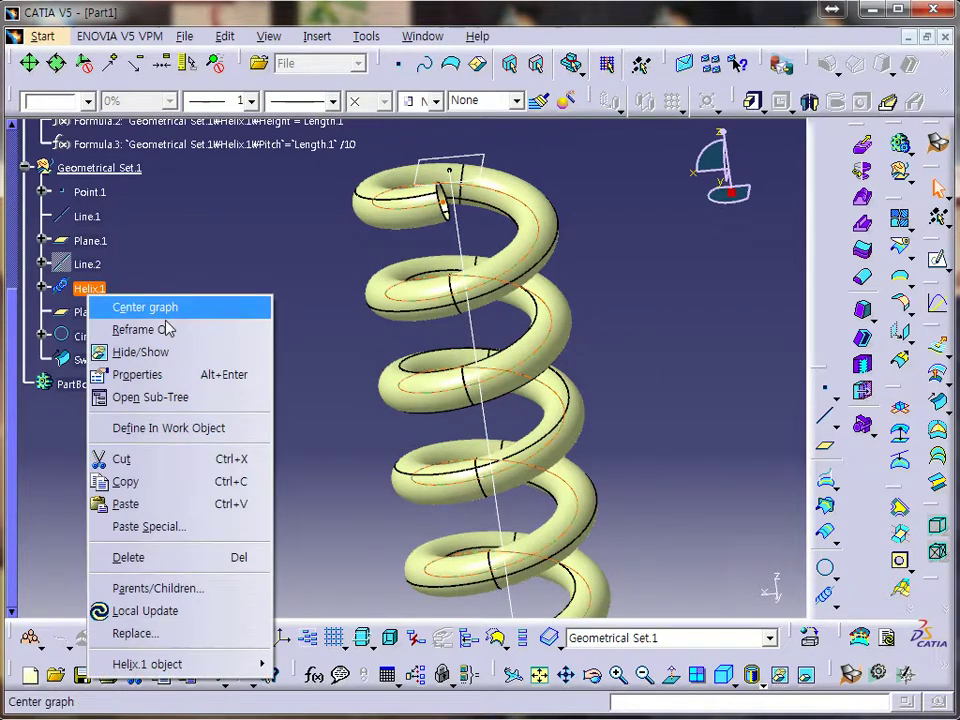
left_click(165, 350)
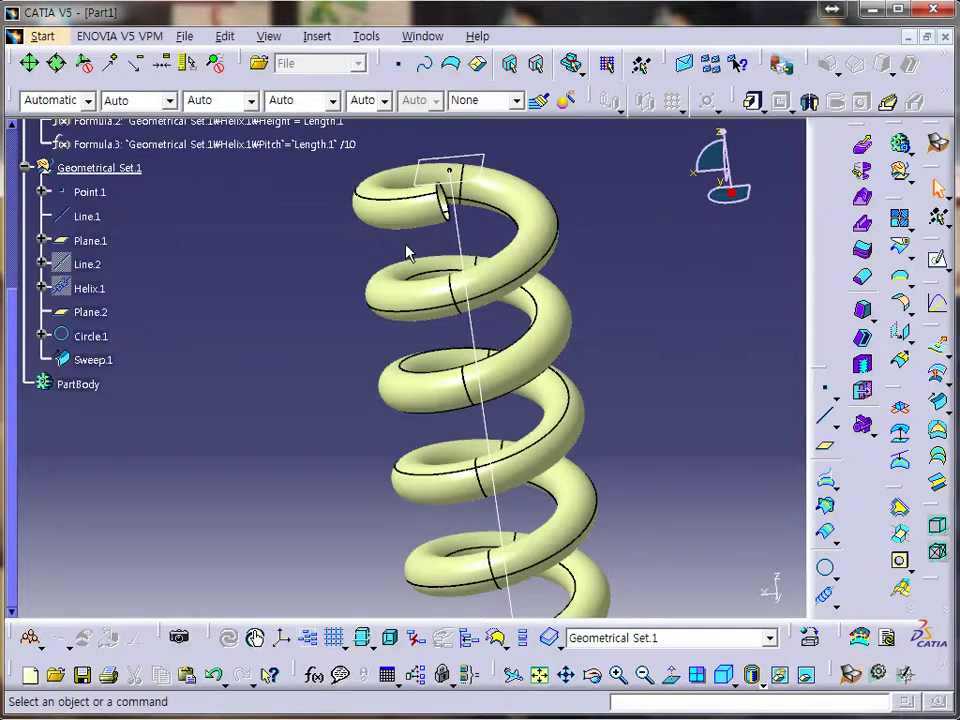
left_click(472, 240)
right_click(87, 220)
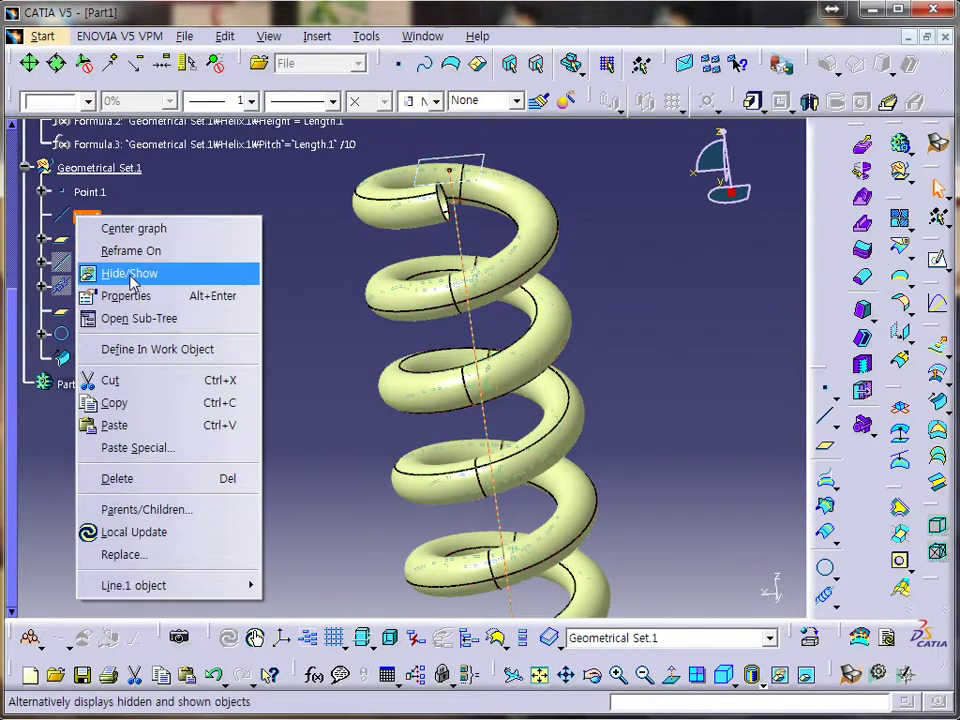
left_click(133, 276)
Hide the sweep profile Circle.1 and the origin point Point.1
middle_click_drag(201, 317, 343, 356)
middle_click_drag(362, 420, 380, 528)
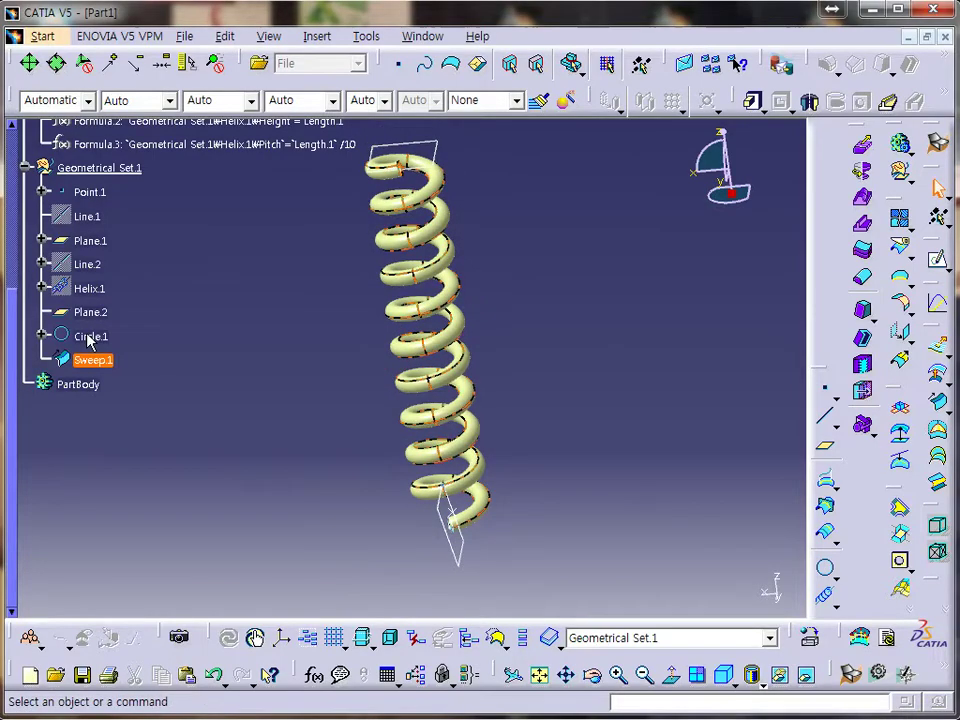
left_click(452, 522)
middle_click_drag(452, 522, 340, 215)
right_click(80, 343)
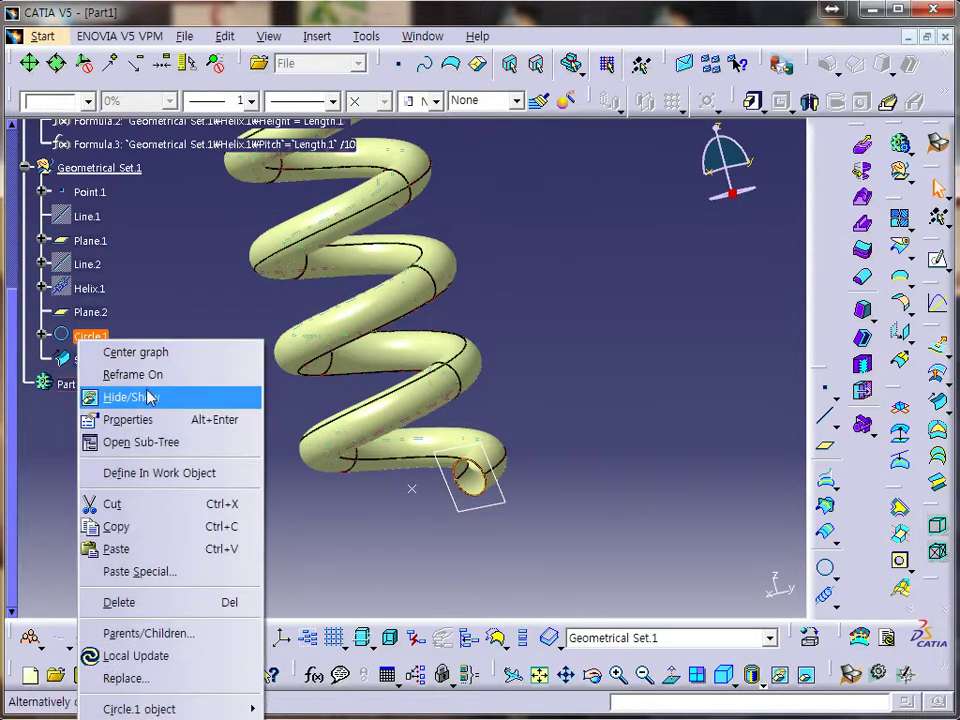
left_click(118, 396)
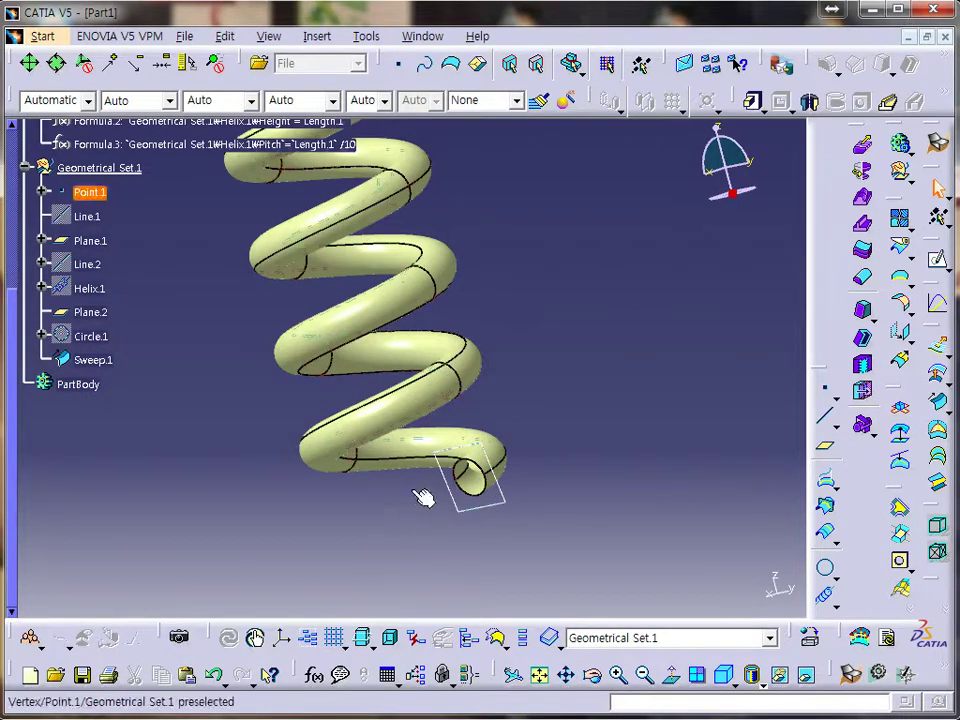
left_click(423, 497)
right_click(96, 196)
left_click(138, 249)
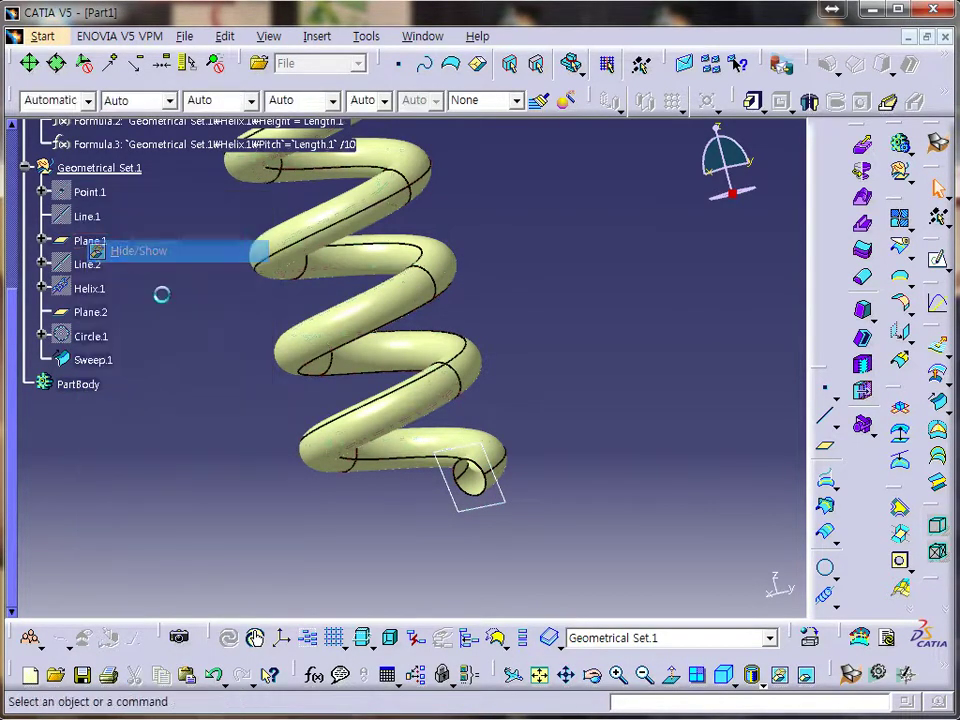
Hide Plane.2 at the start of the coil and Plane.1 at its upper end
left_click(478, 507)
right_click(96, 314)
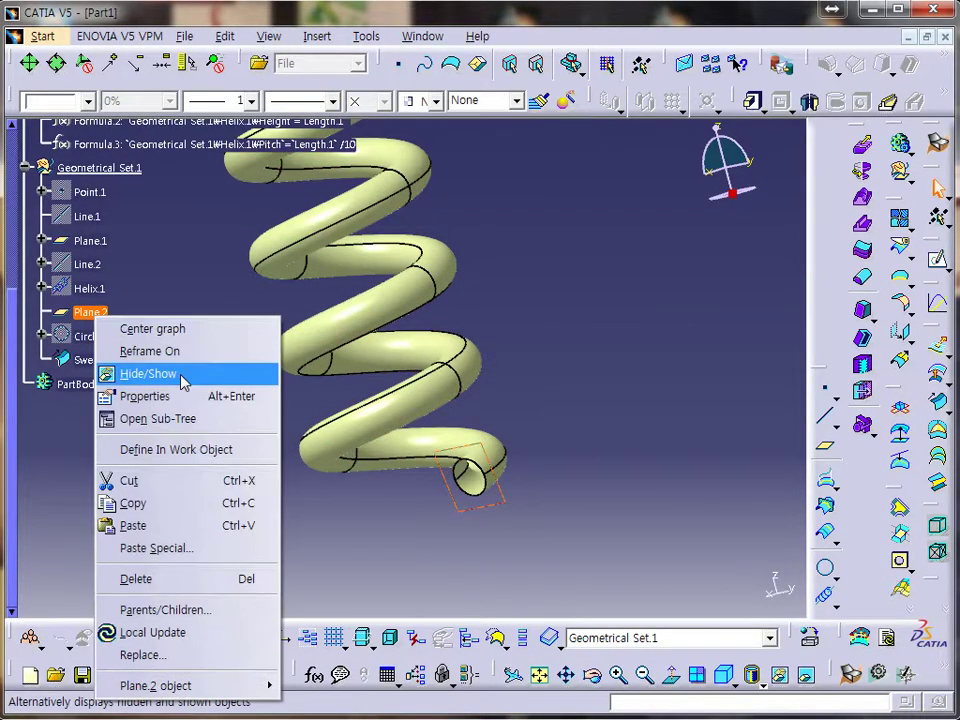
left_click(150, 372)
middle_click_drag(186, 356, 349, 281)
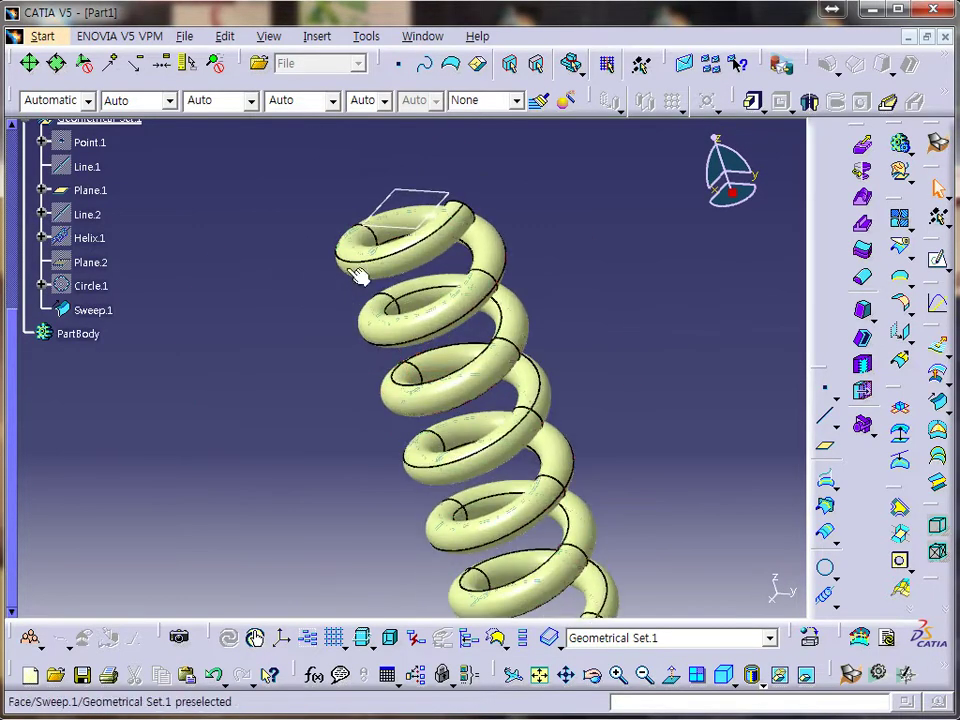
left_click(395, 205)
right_click(89, 189)
left_click(140, 241)
middle_click_drag(242, 295, 324, 429)
scroll(172, 385, "up", 2)
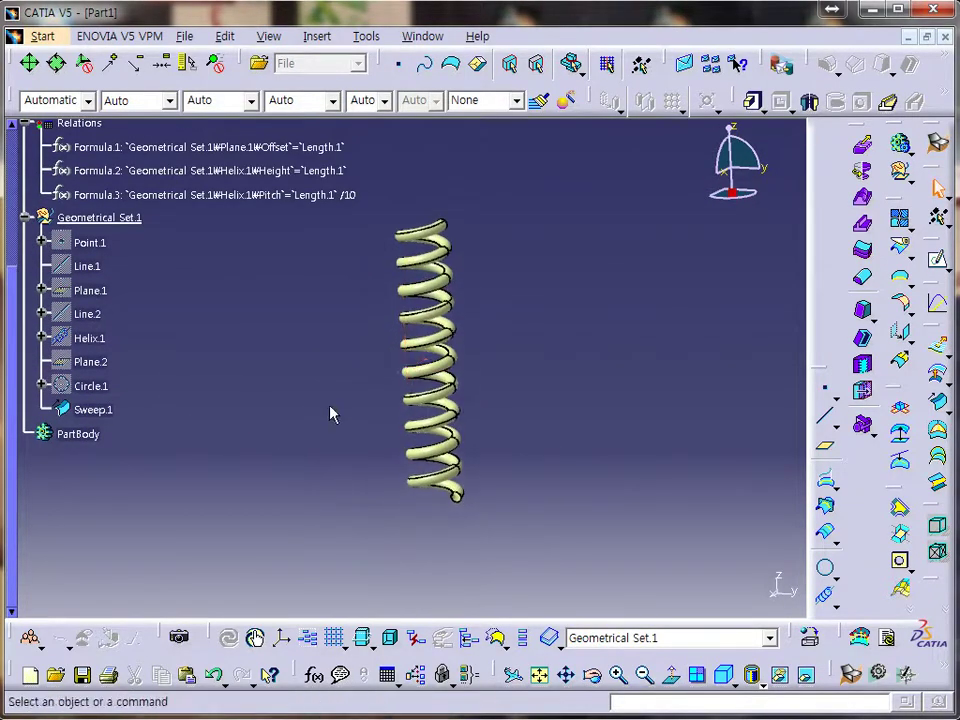
Create a fill surface closing the coil's open upper end, using the circular edge of Sweep.1 as boundary
middle_click_drag(566, 281, 369, 313)
left_click(378, 282)
middle_click_drag(358, 420, 293, 330)
left_click(418, 411)
left_click(500, 378)
middle_click_drag(497, 398, 471, 454)
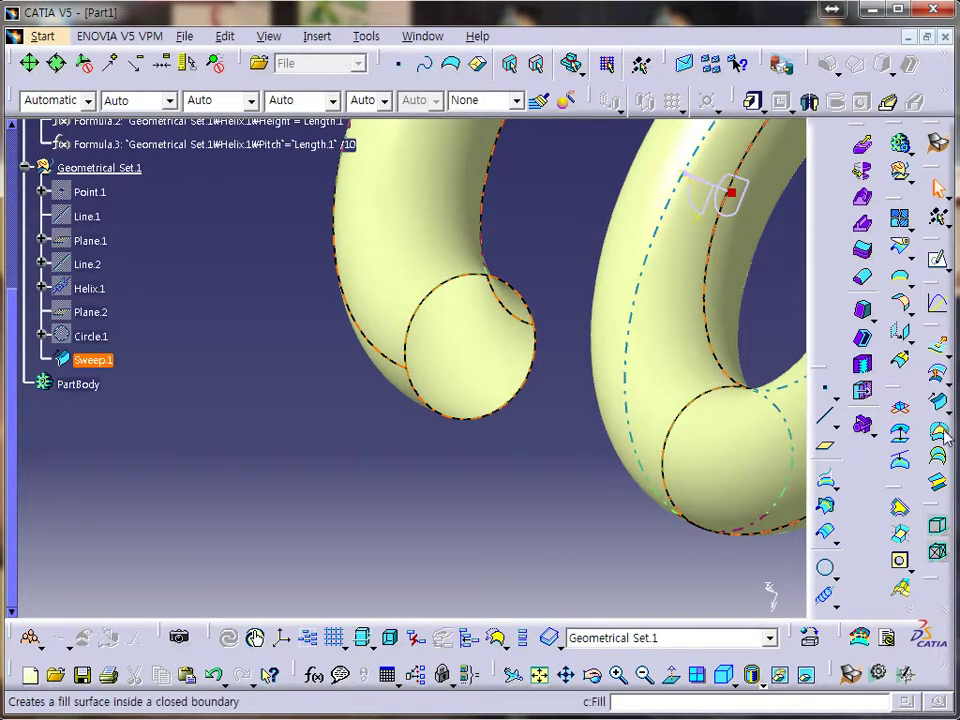
left_click(546, 484)
left_click(940, 432)
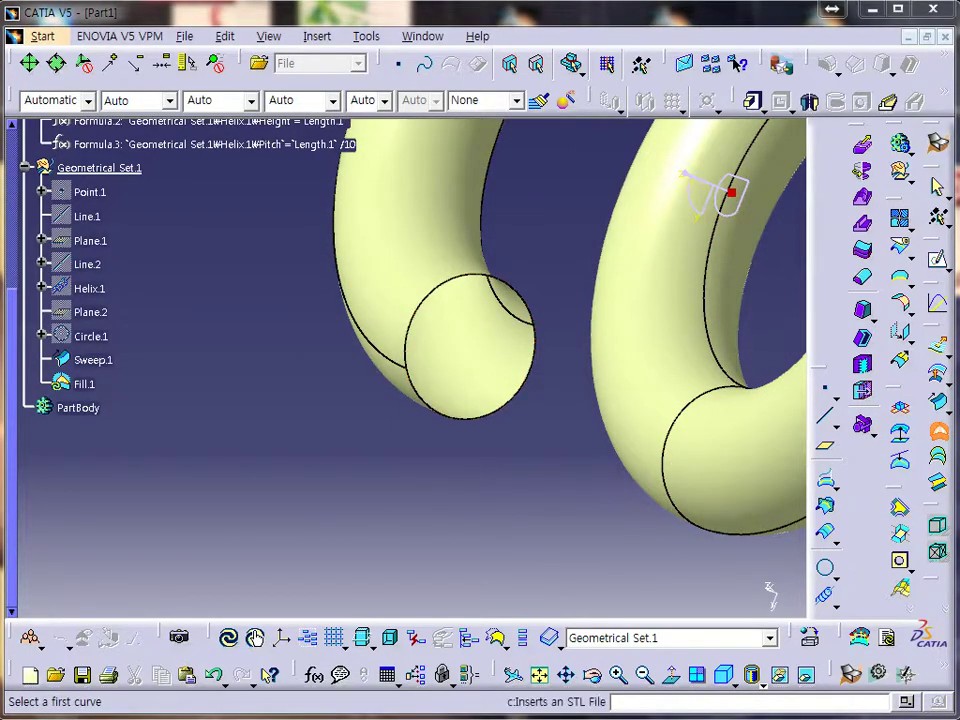
left_click_drag(742, 332, 687, 222)
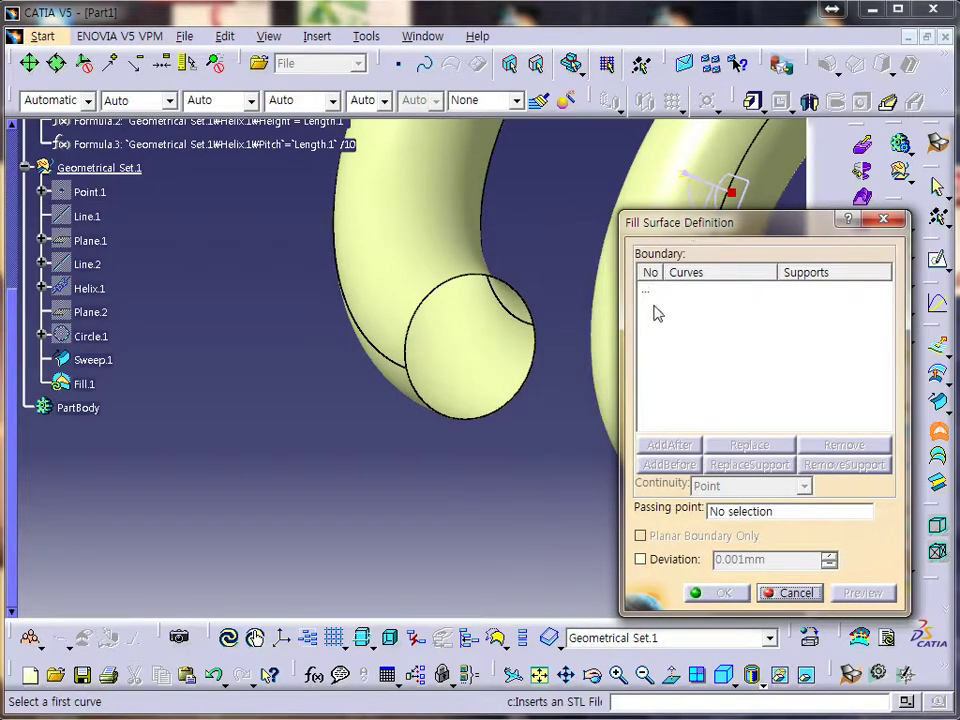
left_click(422, 296)
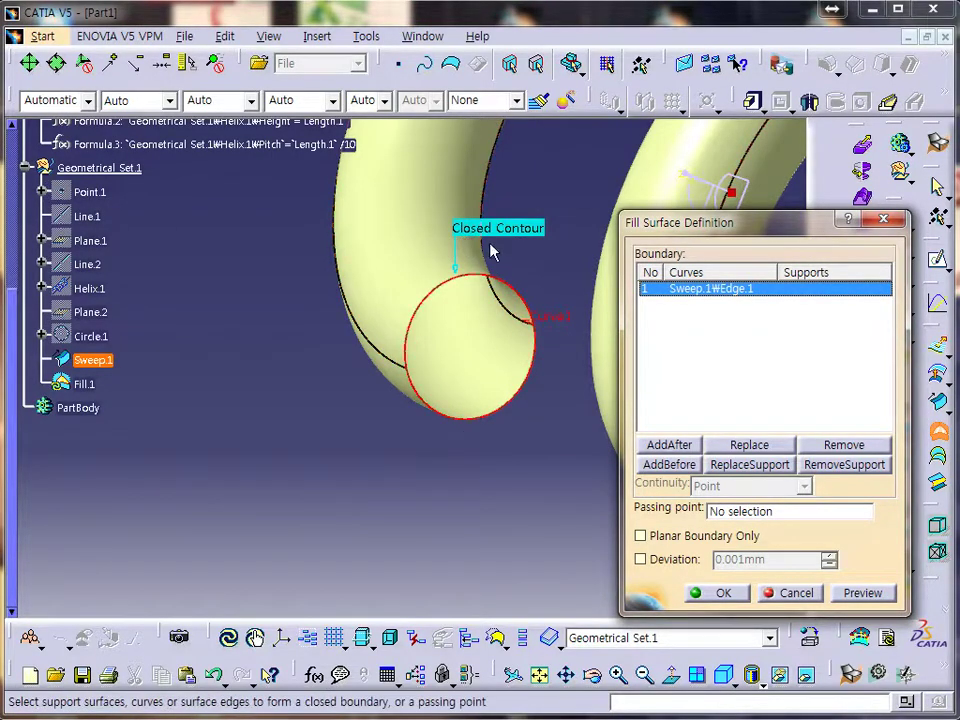
left_click(720, 593)
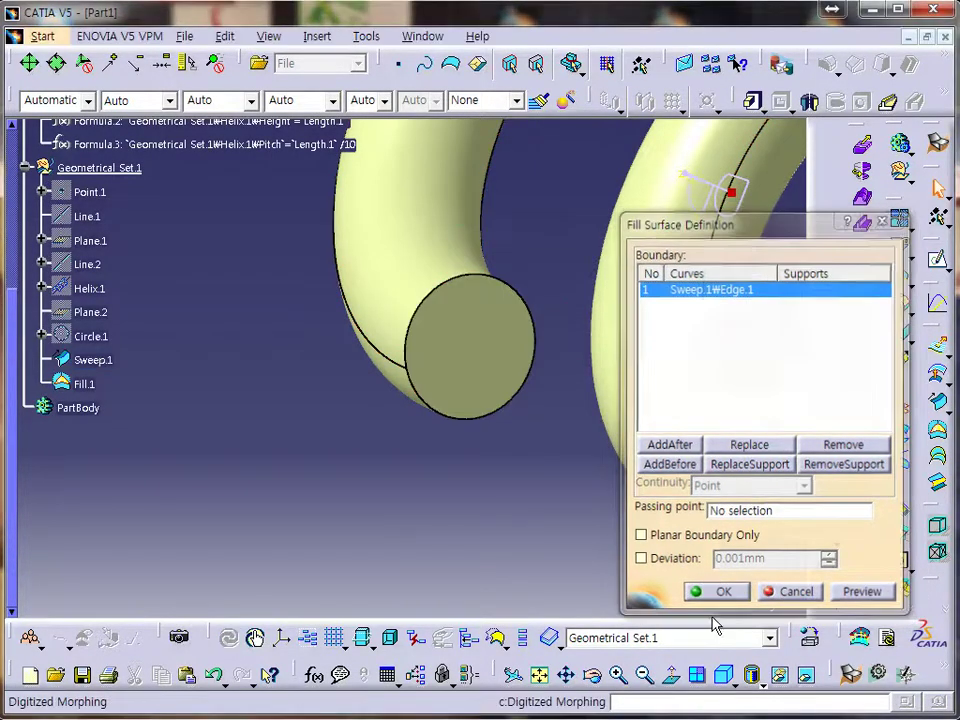
Cap the coil's open lower end with a fill surface bounded by the circular end edge of Sweep.1
middle_click_drag(373, 433, 499, 426)
middle_click(499, 423)
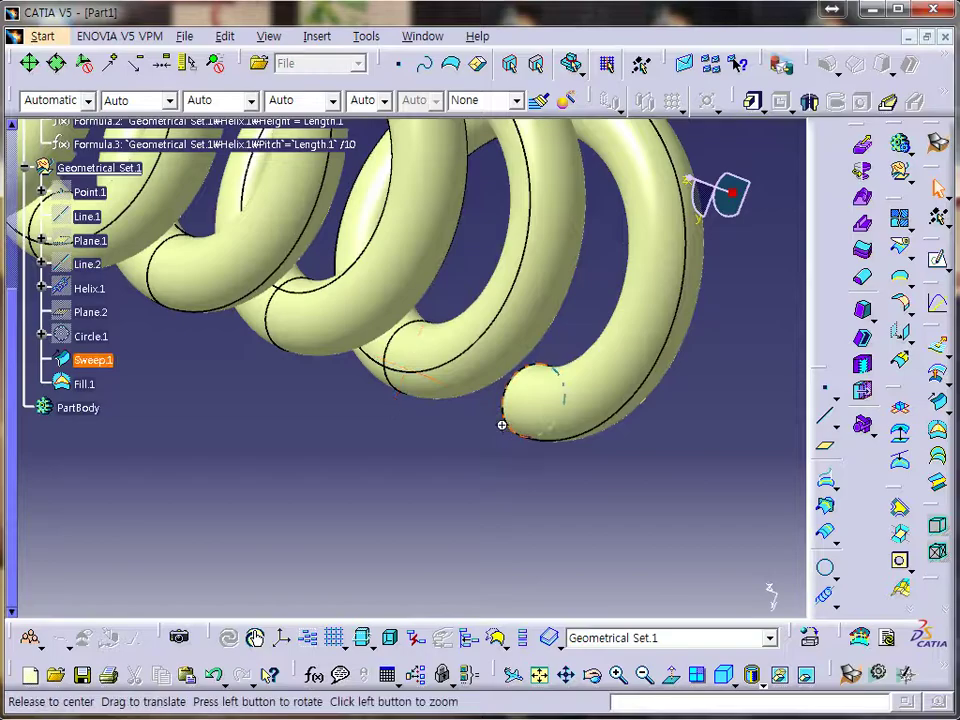
middle_click_drag(425, 378, 636, 380)
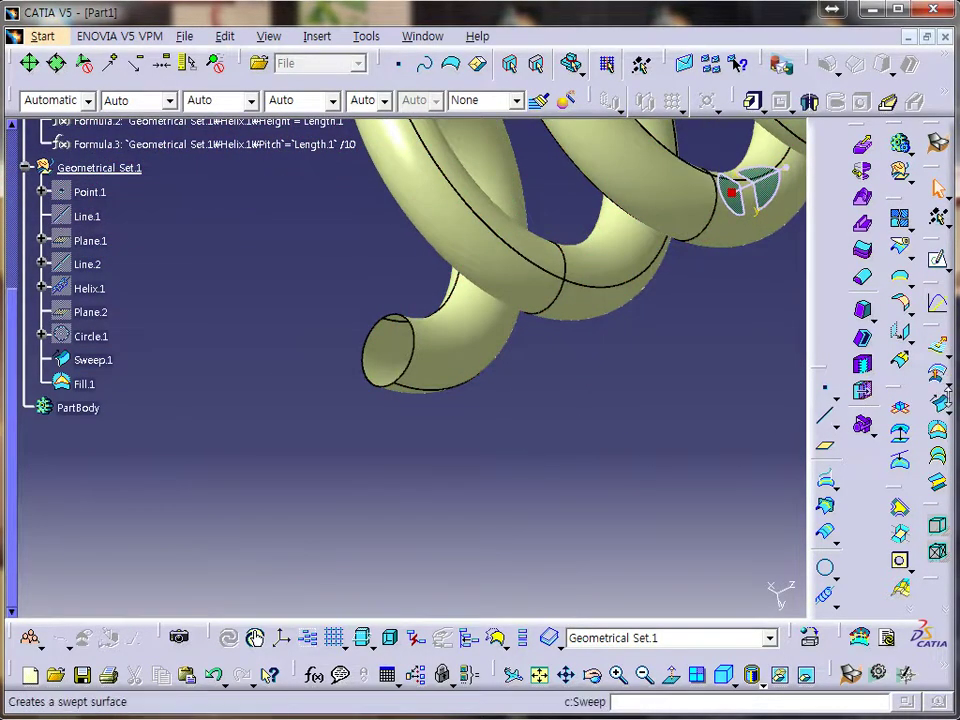
left_click(937, 430)
left_click(660, 318)
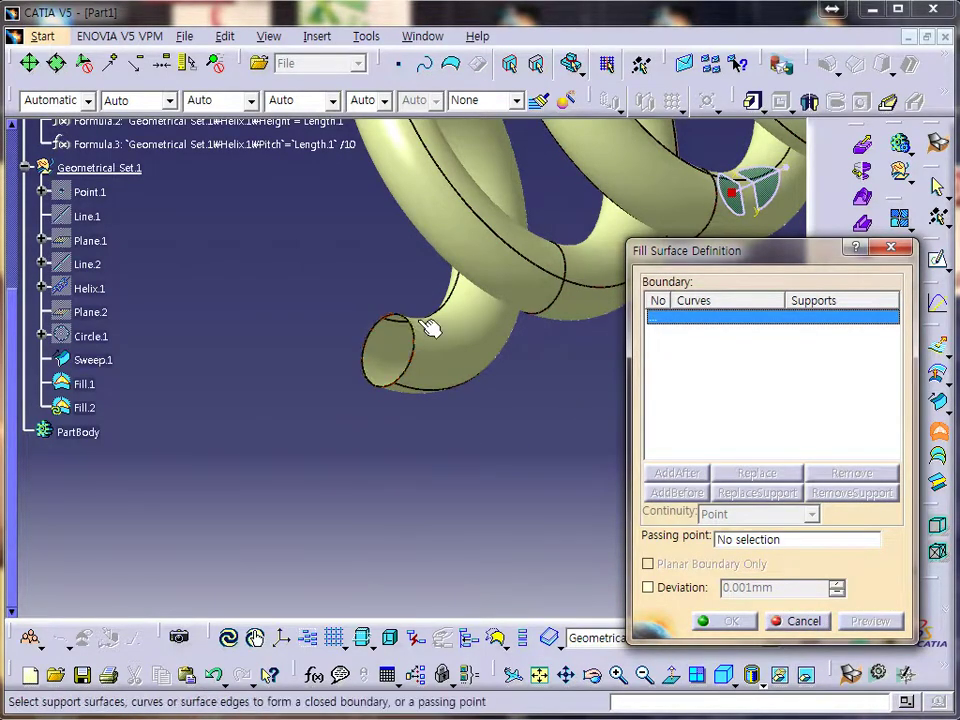
left_click(371, 370)
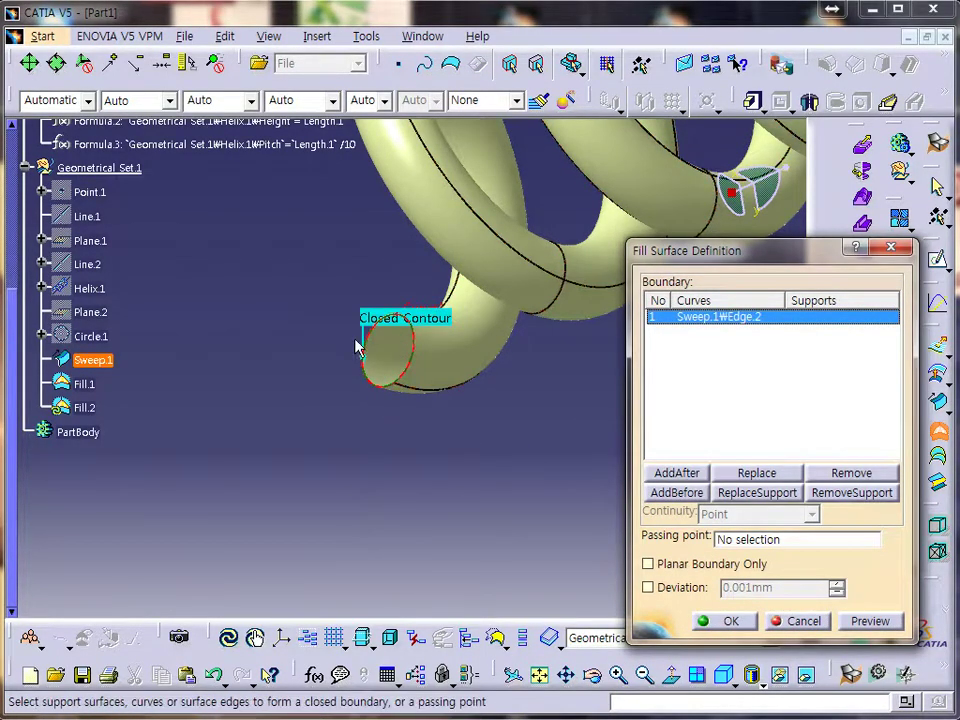
left_click(720, 621)
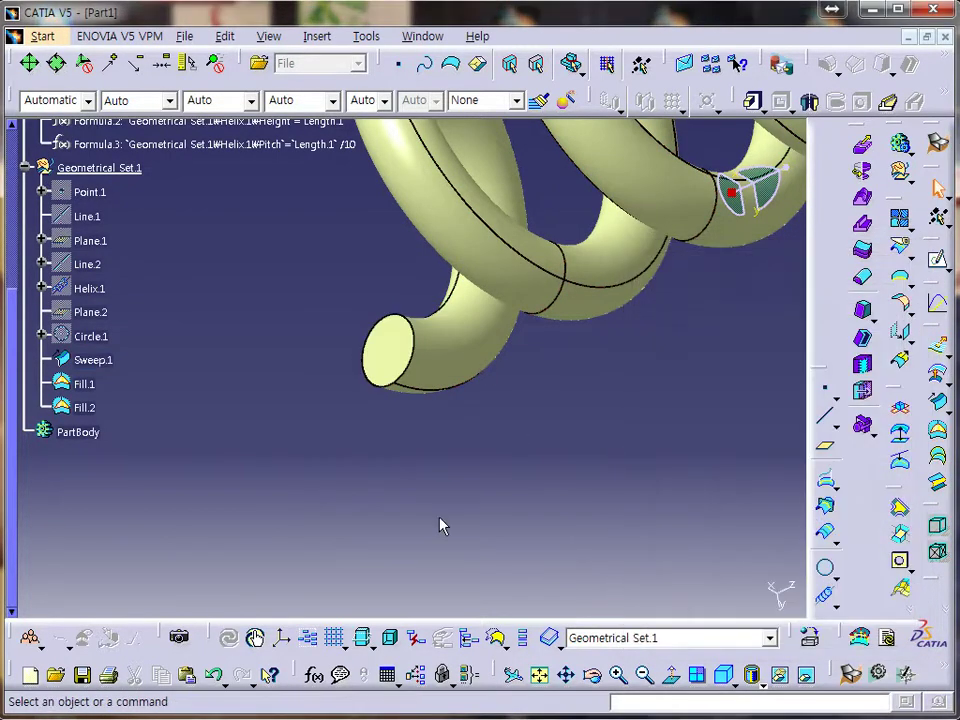
Join Sweep.1, Fill.1 and Fill.2 into one surface with Check connexity on and a merging distance of 0.001 mm
middle_click_drag(498, 453, 441, 362)
scroll(681, 399, "down", 2)
middle_click_drag(676, 400, 215, 444)
left_click(84, 334)
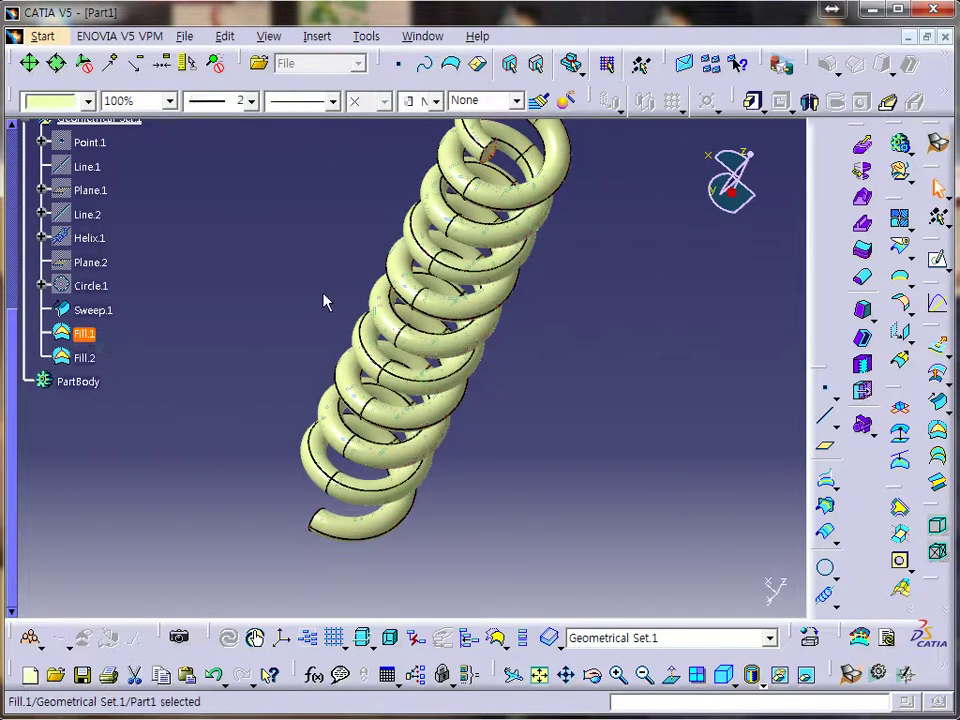
left_click(84, 357)
middle_click_drag(167, 506, 543, 540)
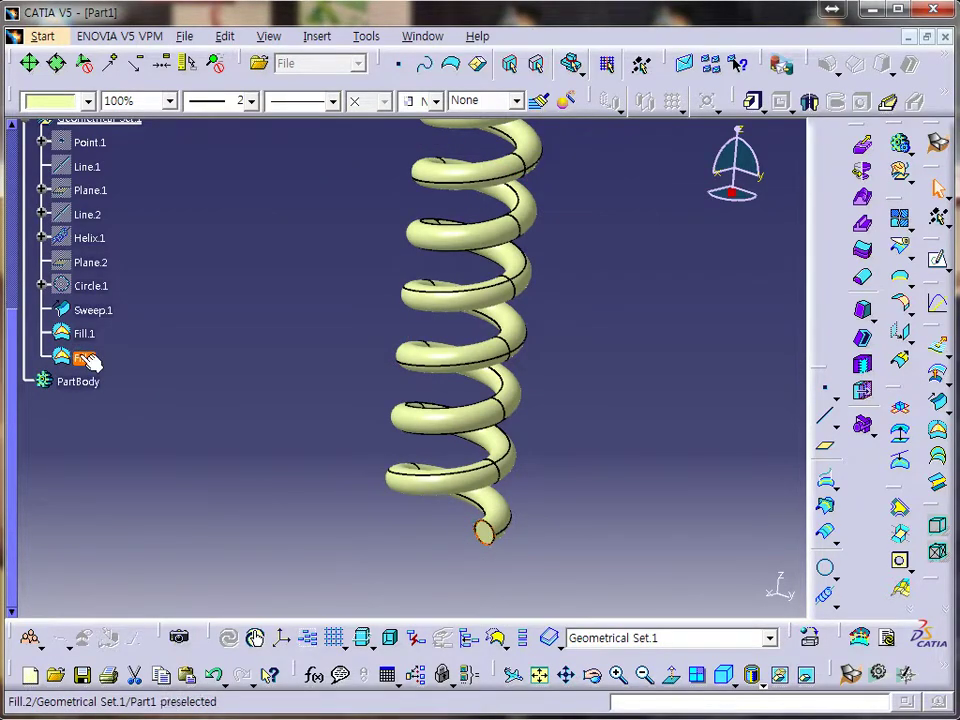
left_click(93, 310)
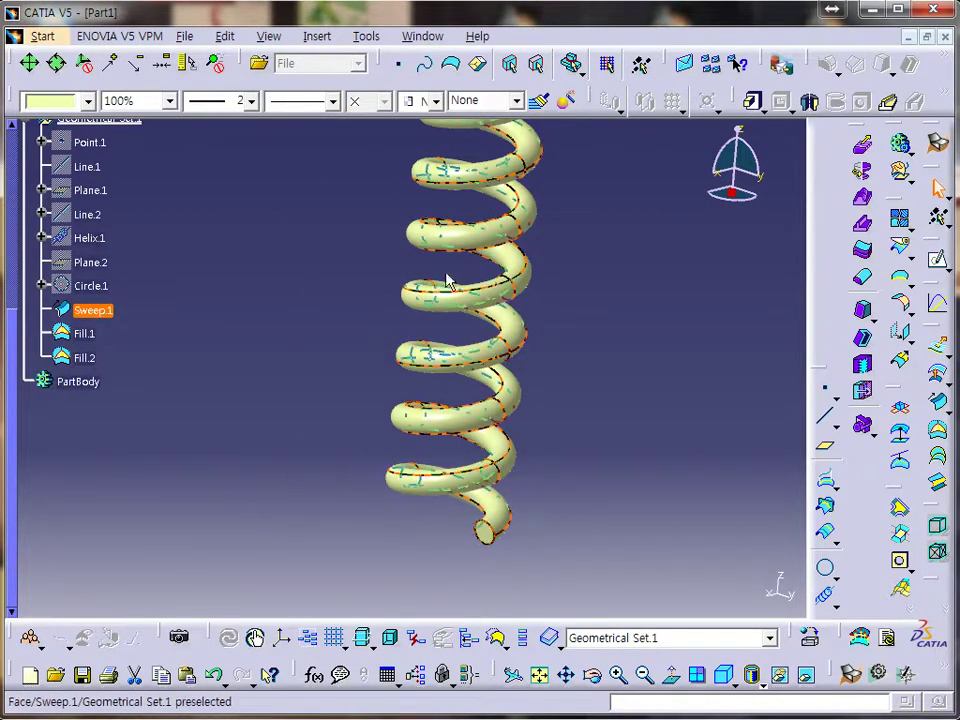
left_click(84, 334, "ctrl")
left_click(84, 357, "ctrl")
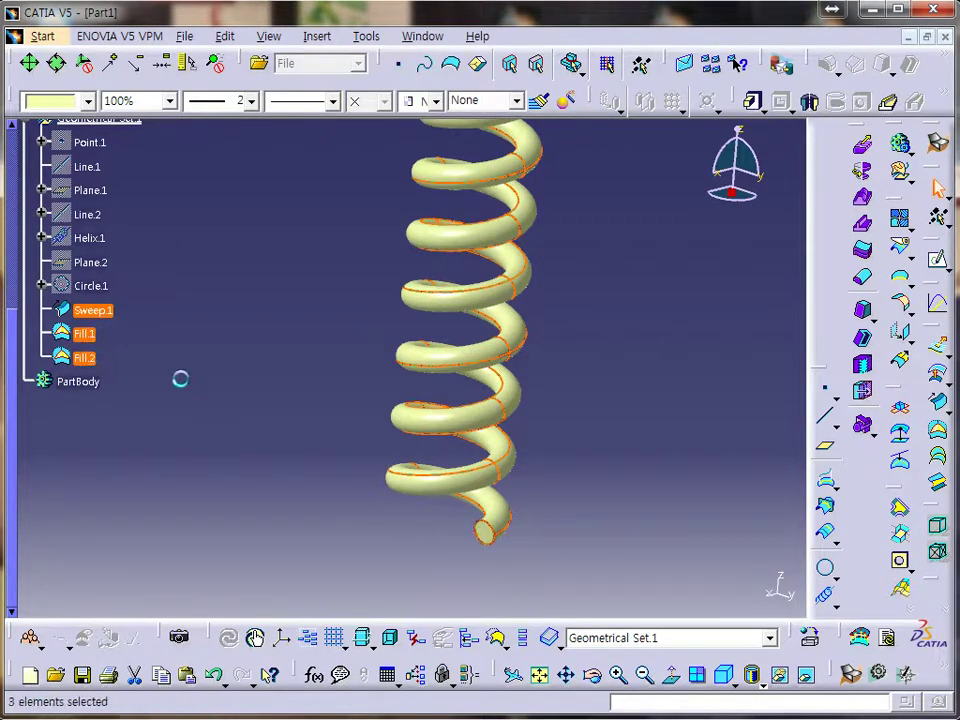
left_click(900, 230)
left_click_drag(643, 268, 753, 241)
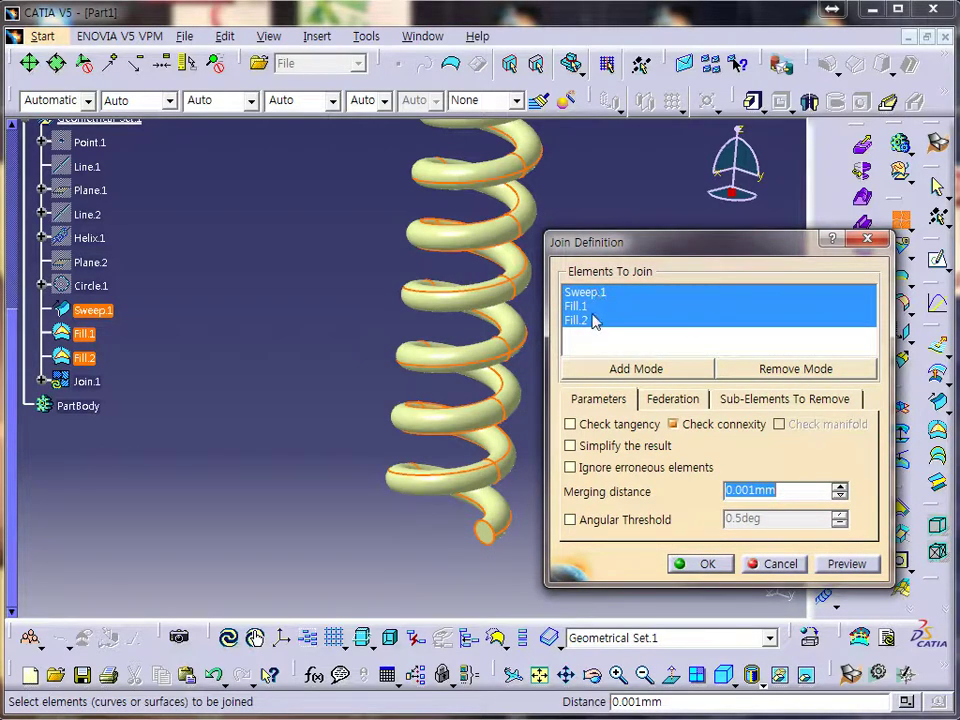
left_click(704, 565)
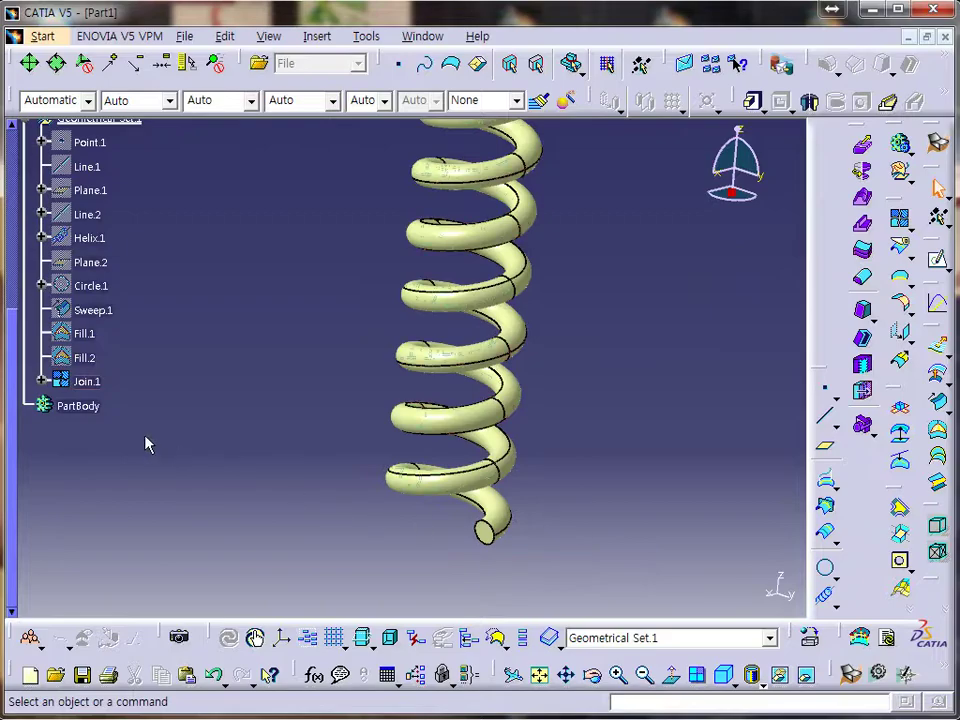
Undock the Sketch-Based Features toolbar and place it over the specification tree to expose the Close Surface command
left_click(87, 382)
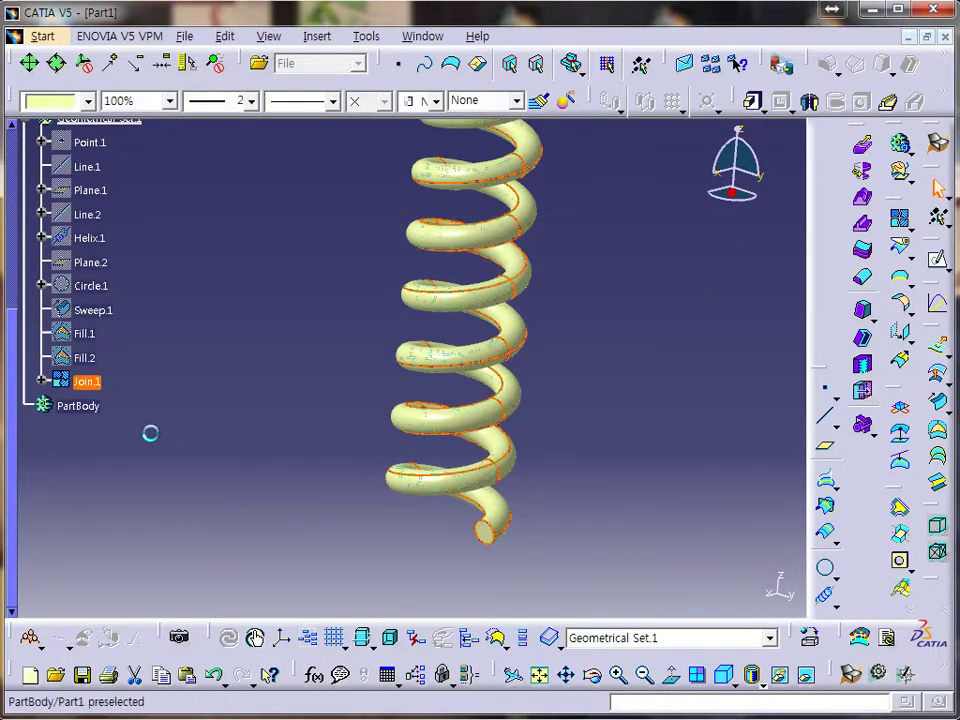
left_click(244, 471)
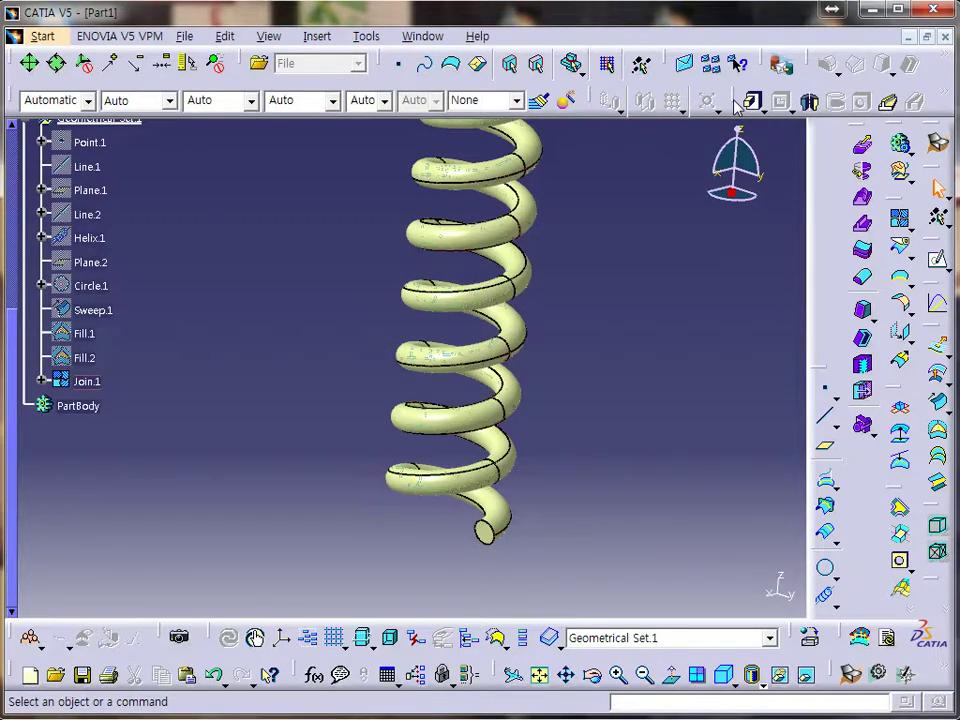
left_click_drag(235, 157, 250, 152)
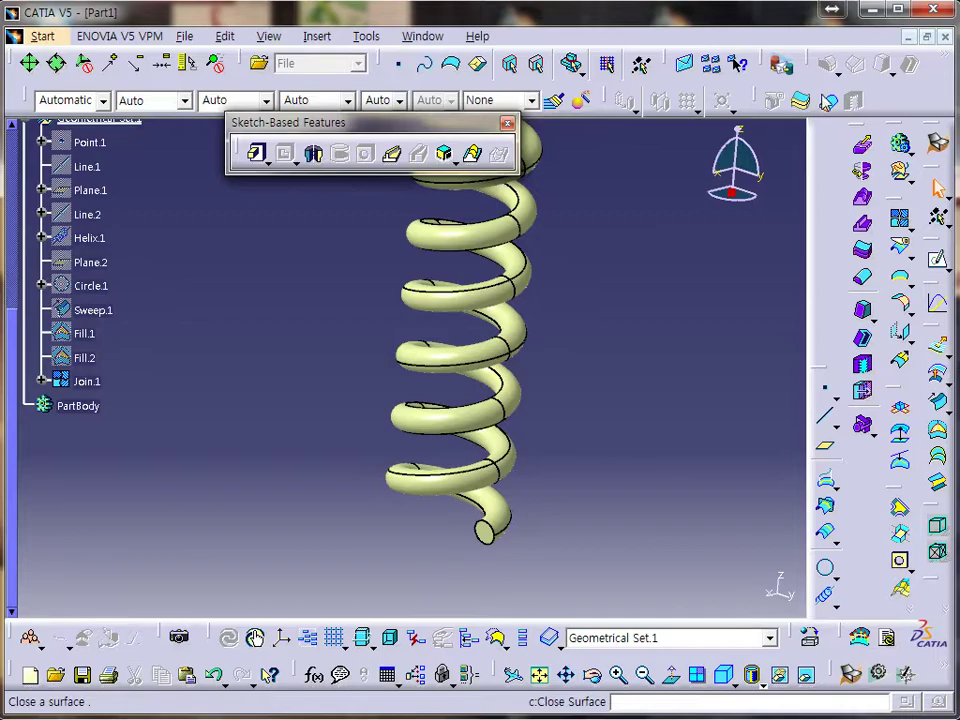
left_click(465, 200)
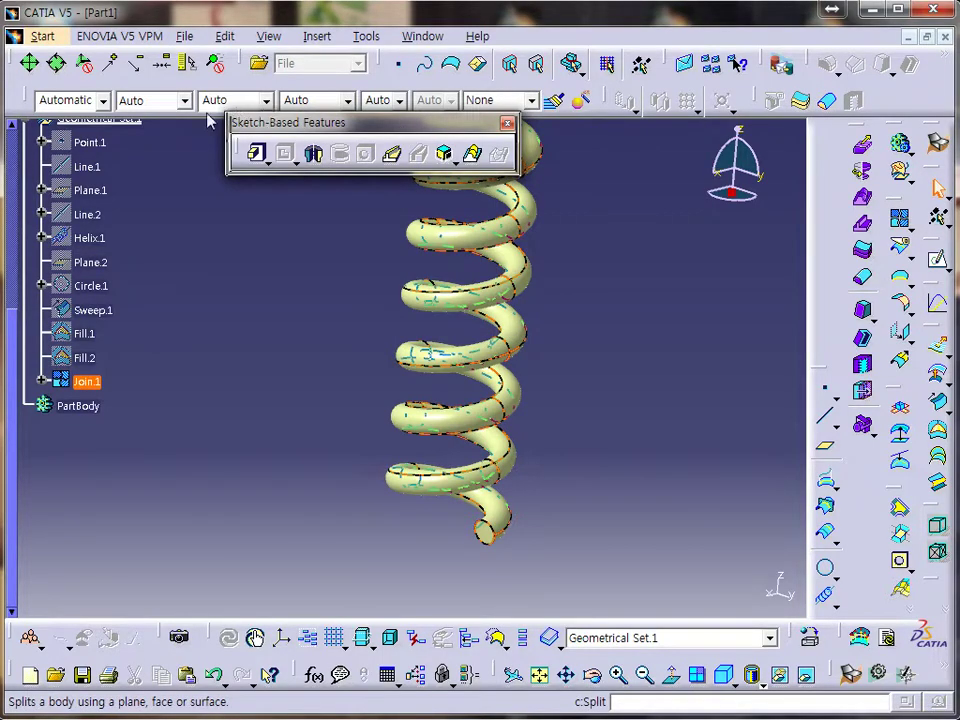
left_click_drag(408, 134, 215, 122)
left_click(313, 244)
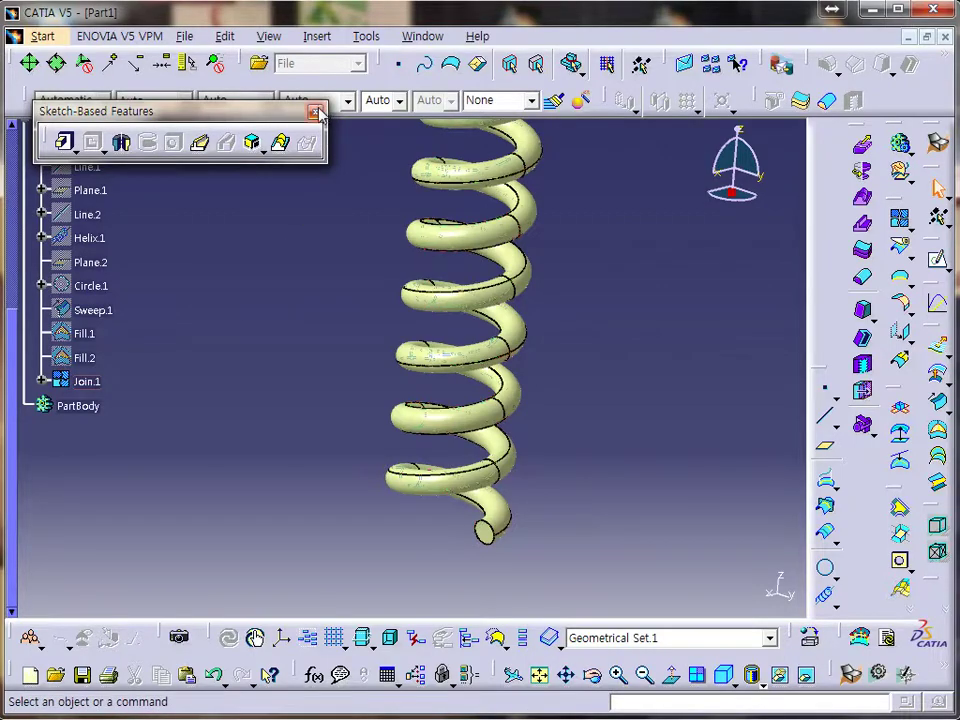
left_click(827, 101)
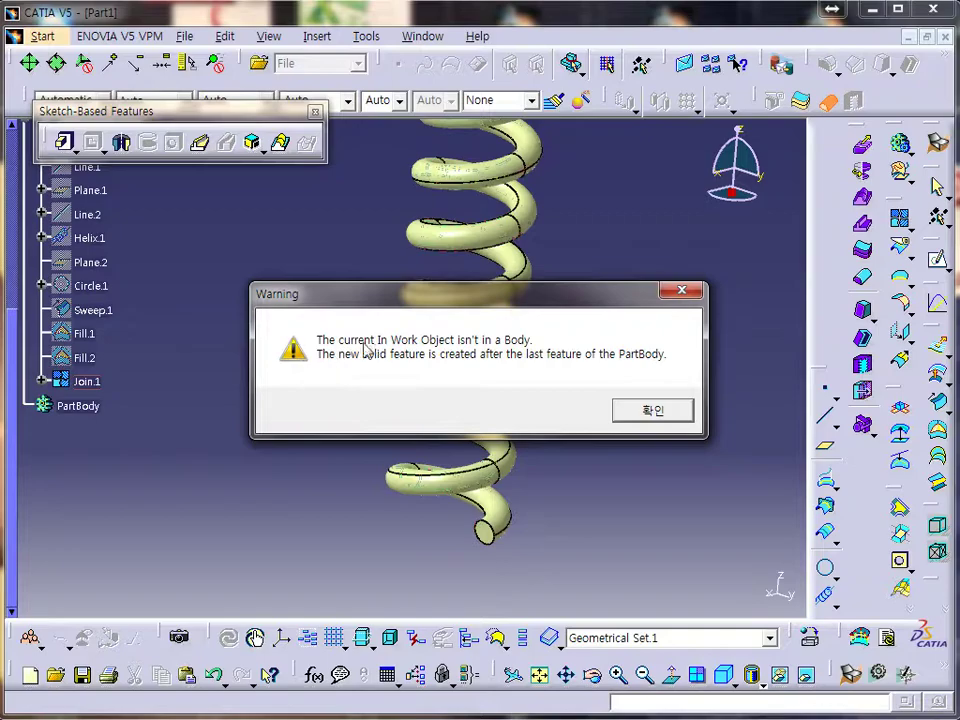
left_click(689, 295)
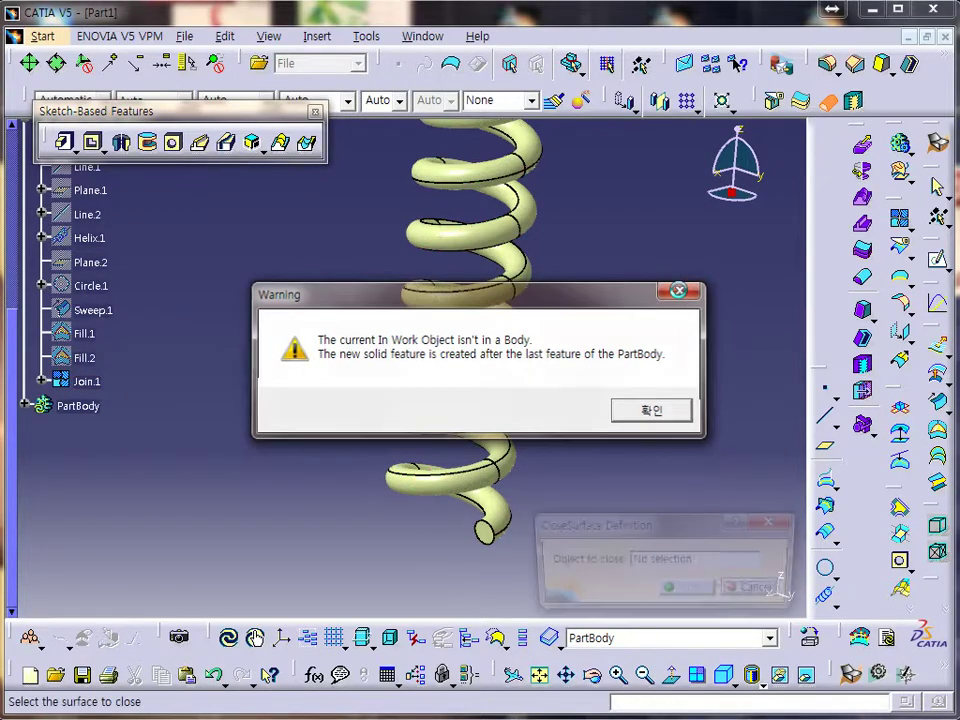
left_click(757, 591)
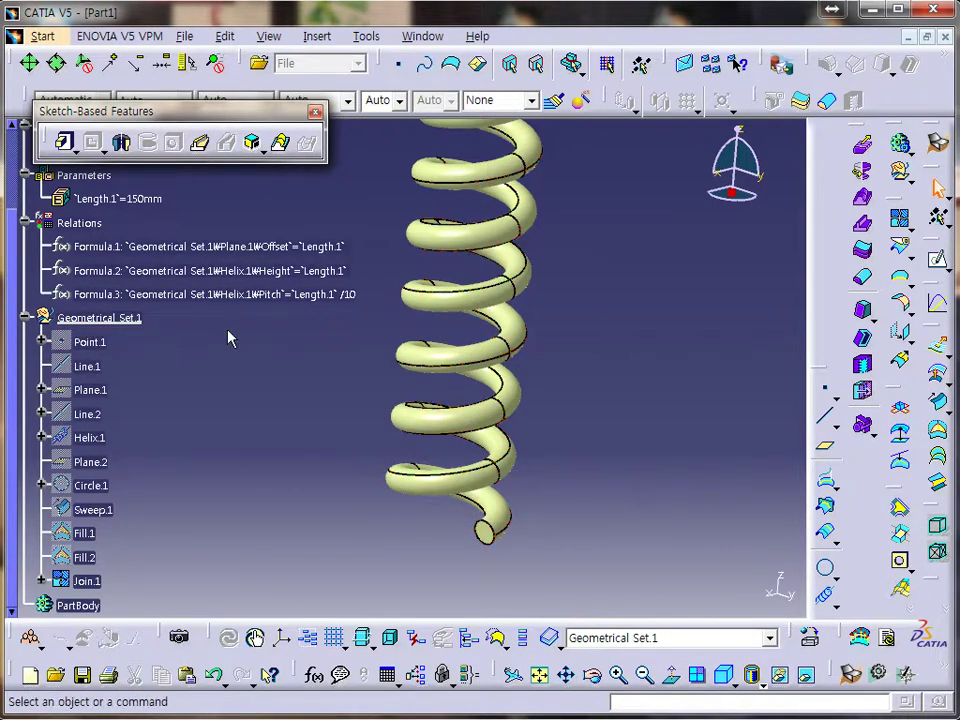
With PartBody defined as the in-work object, close Join.1 into a solid using Close Surface, and redock the Sketch-Based Features toolbar
scroll(228, 339, "down", 2)
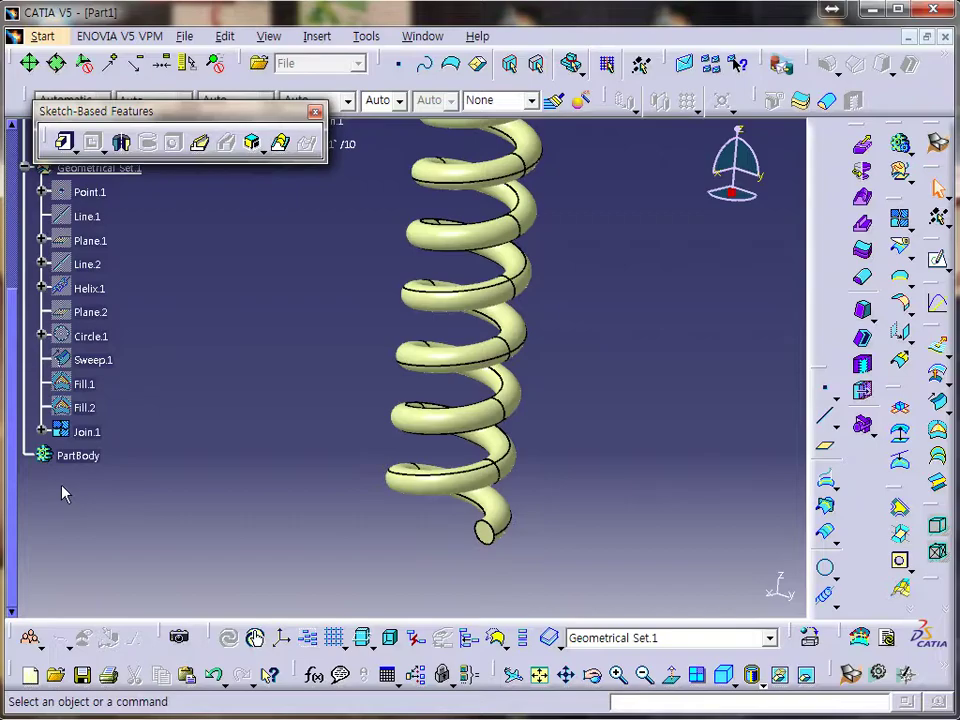
right_click(80, 456)
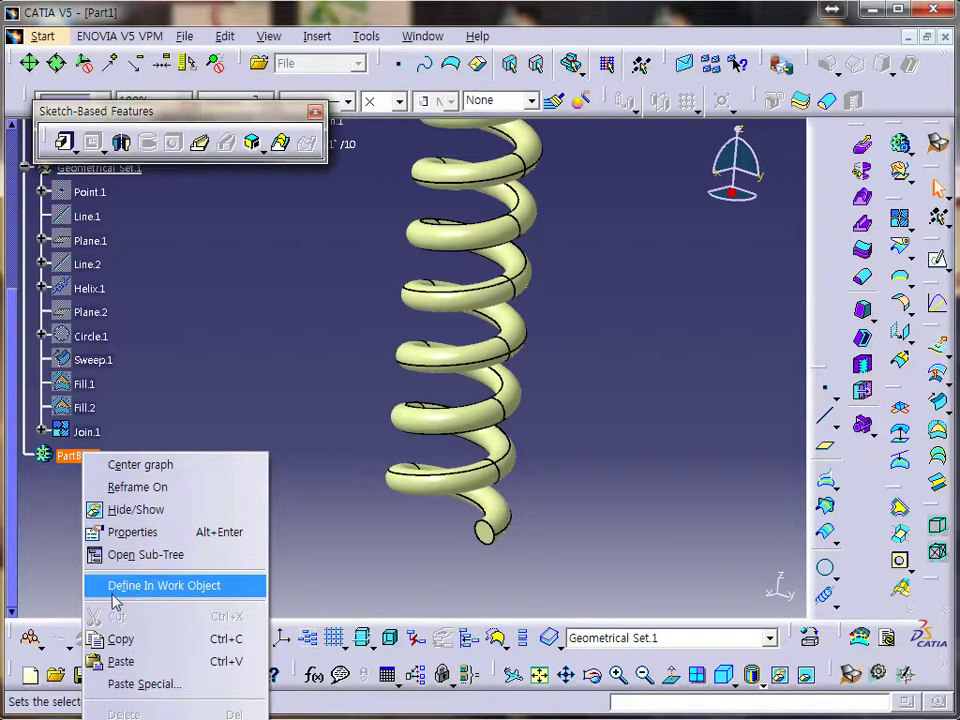
left_click(214, 594)
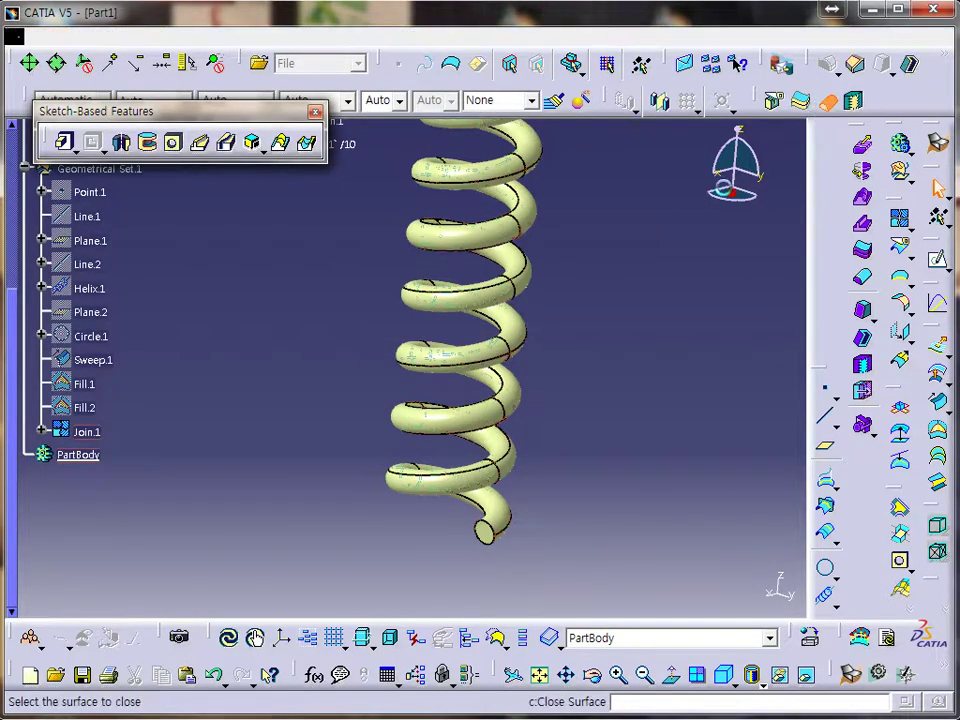
left_click(828, 100)
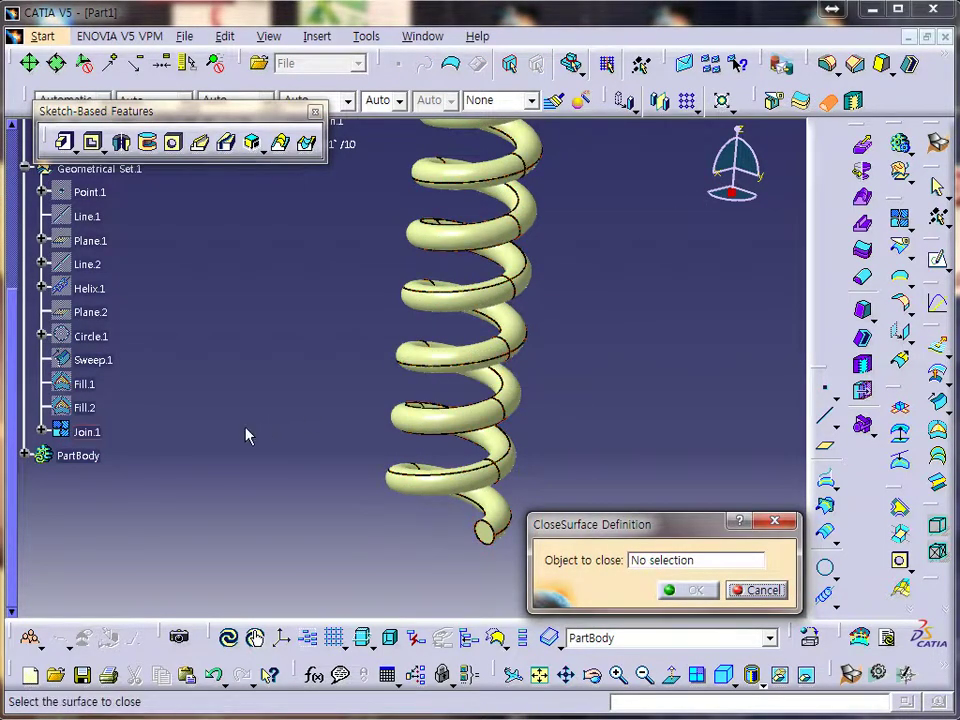
left_click(98, 434)
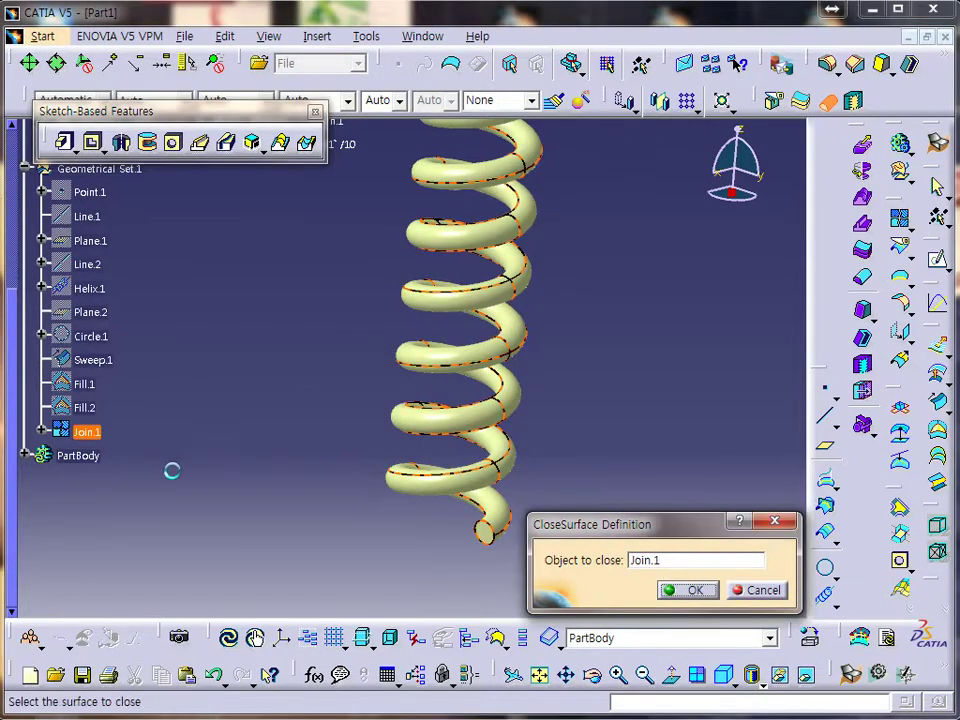
left_click(688, 591)
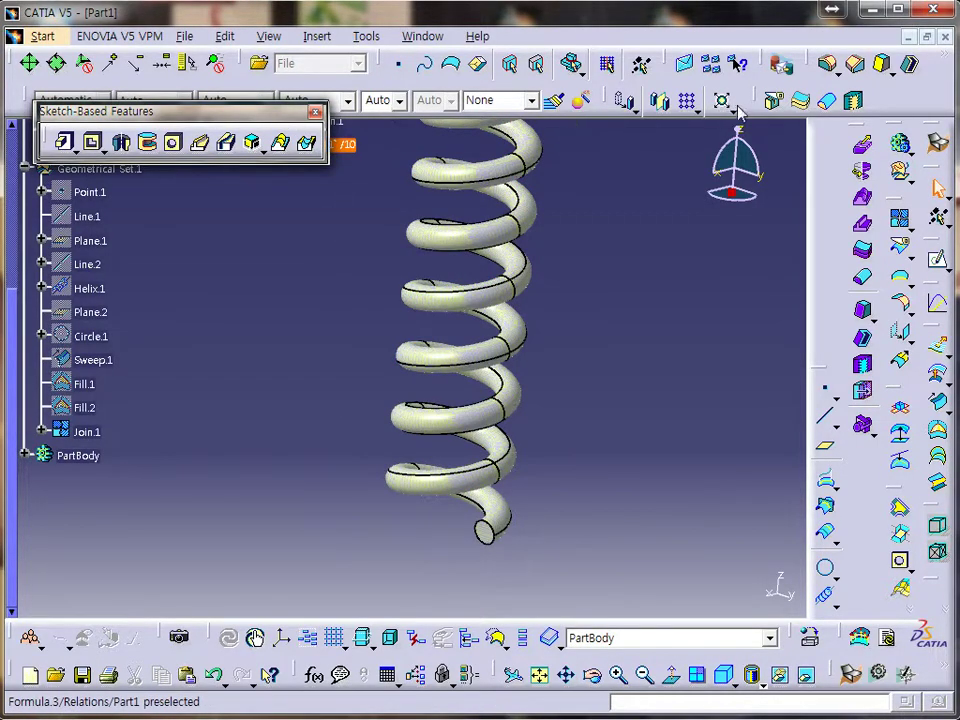
left_click_drag(600, 125, 620, 105)
Expand PartBody in the specification tree and hide the Join.1 surface so that only the CloseSurface.1 solid is displayed
mouse_move(553, 407)
middle_mouse_down()
mouse_move(562, 254)
mouse_move(574, 386)
mouse_move(594, 444)
middle_mouse_up()
scroll(525, 441, "up", 3)
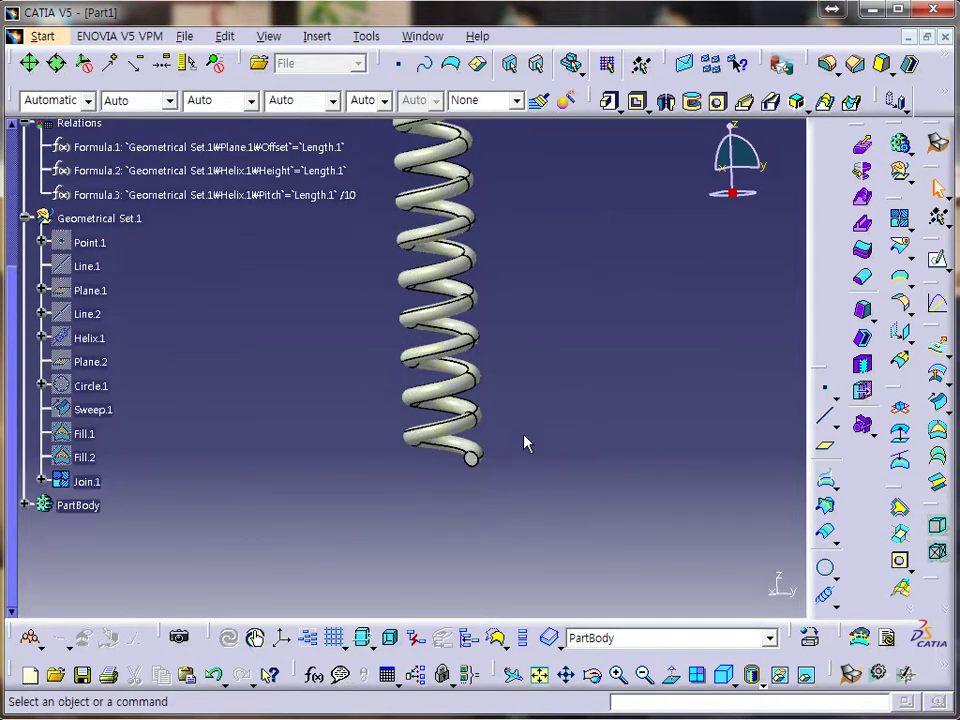
left_click(88, 531)
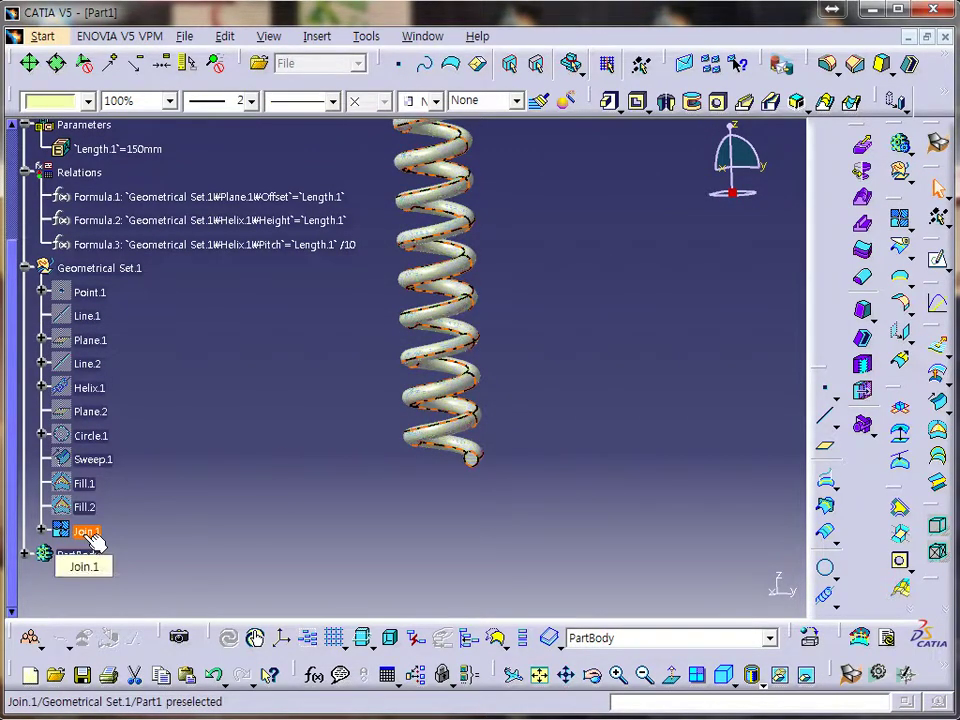
left_click(25, 555)
scroll(50, 515, "down", 1)
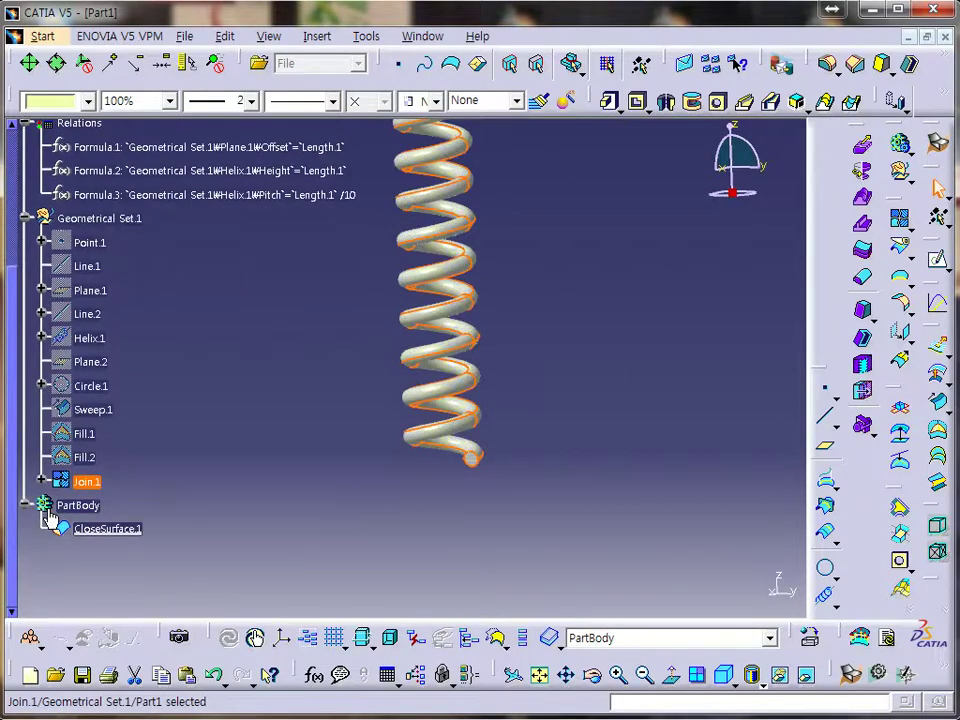
left_click(118, 530)
left_click(237, 551)
left_click(86, 481)
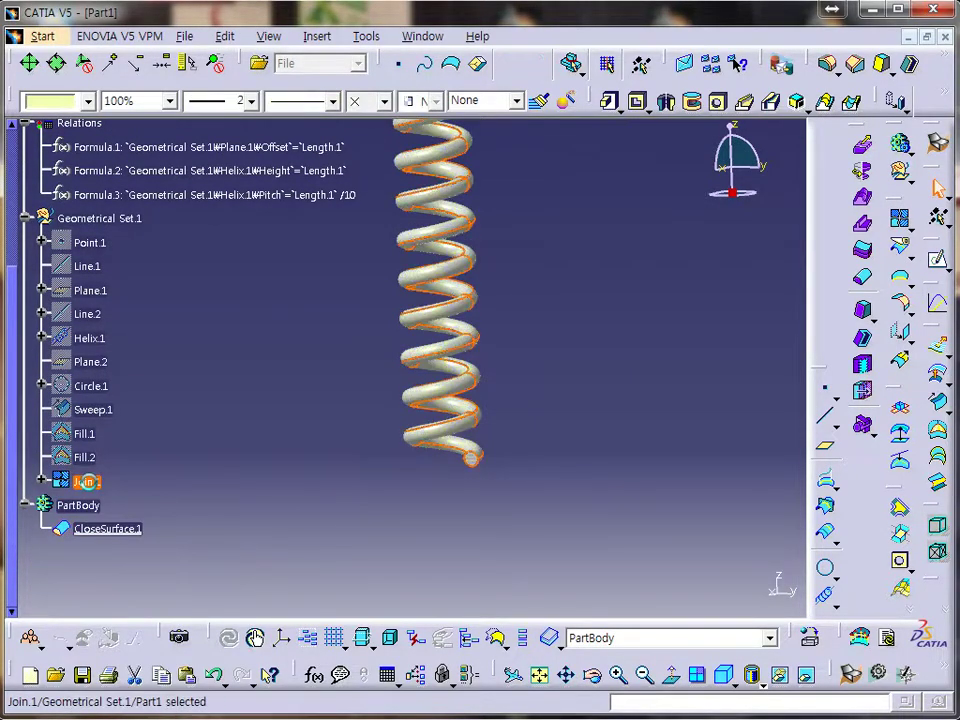
right_click(90, 485)
left_click(168, 541)
Switch the display of the spring to plain shading without edges
middle_click_drag(498, 416, 415, 389)
scroll(265, 399, "up", 2)
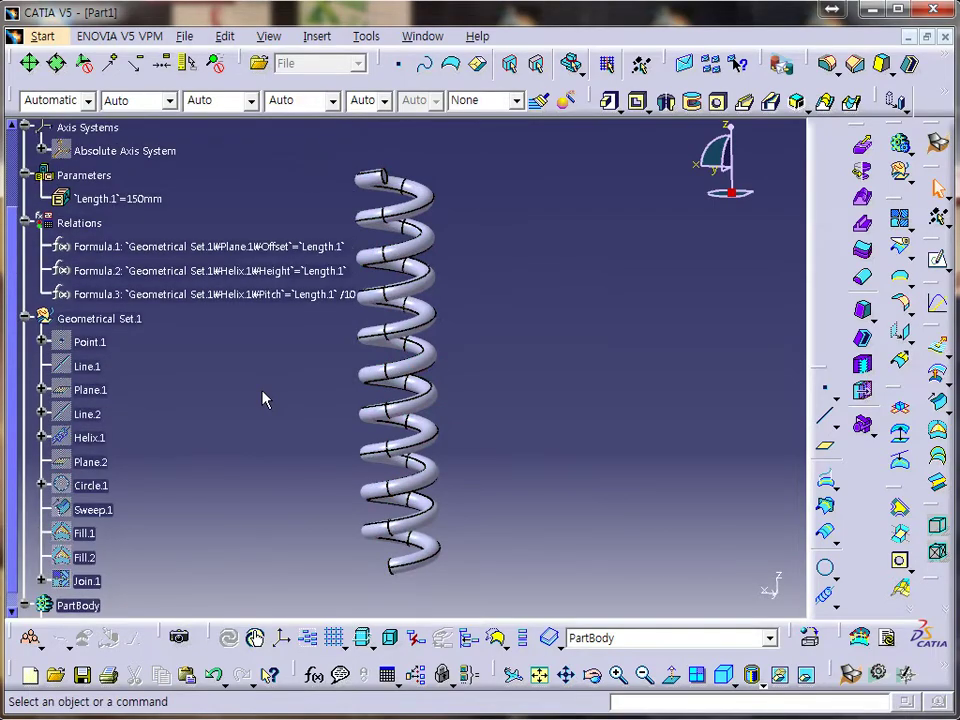
scroll(270, 403, "up", 2)
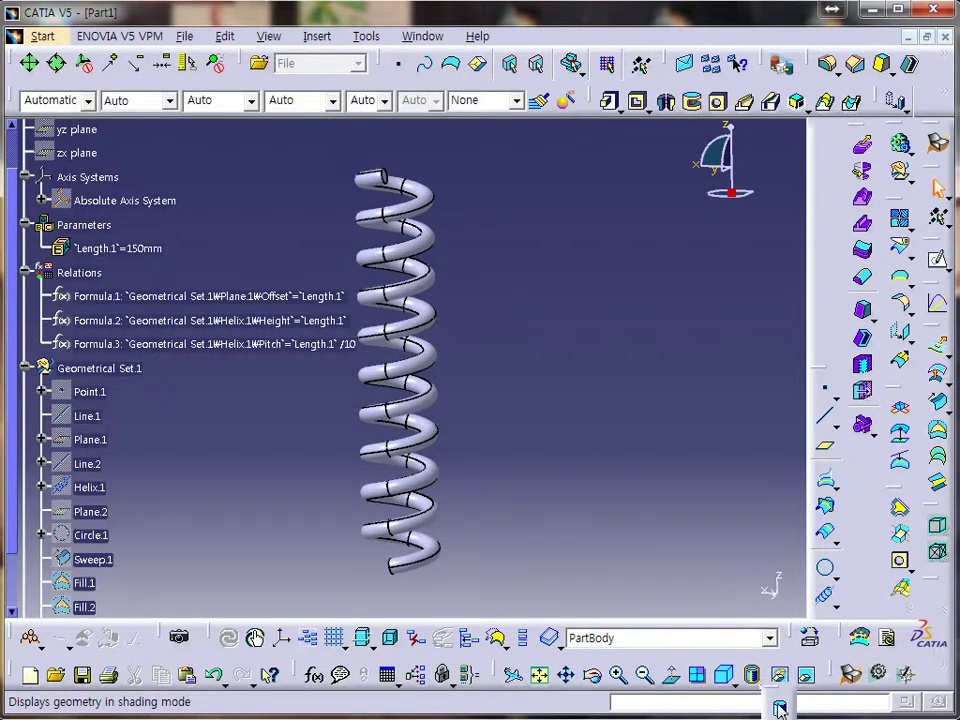
left_click(780, 707)
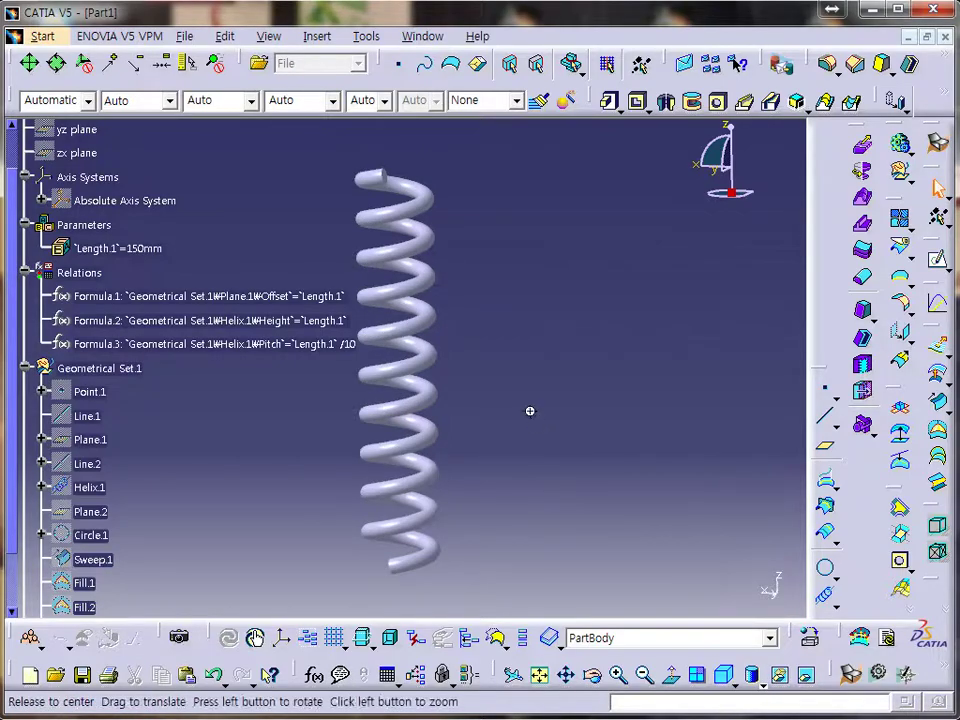
middle_click_drag(529, 411, 593, 413)
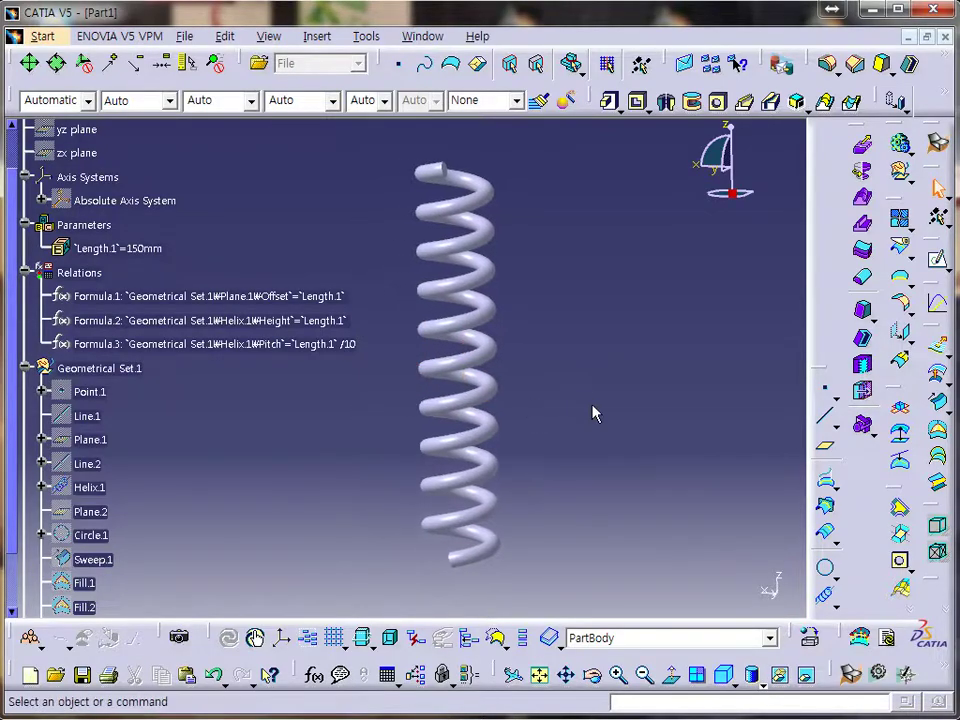
Test the parametric spring in compression by setting Length.1 to 100 mm and again to 50 mm
double_click(145, 250)
left_click_drag(444, 257, 648, 472)
type("1")
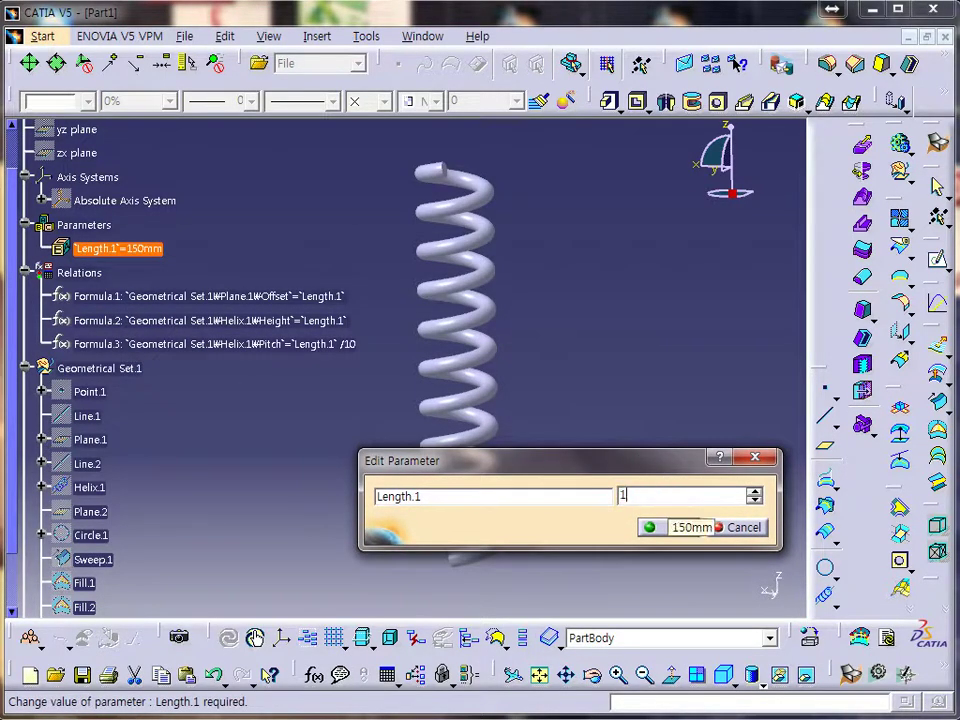
type("00mm")
key("Return")
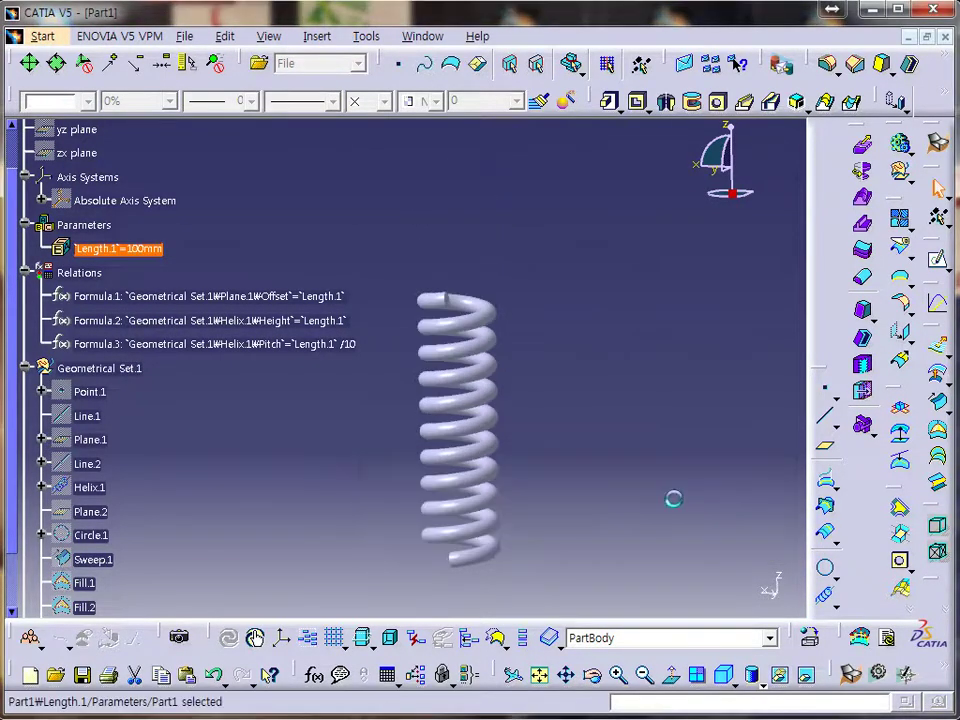
double_click(128, 248)
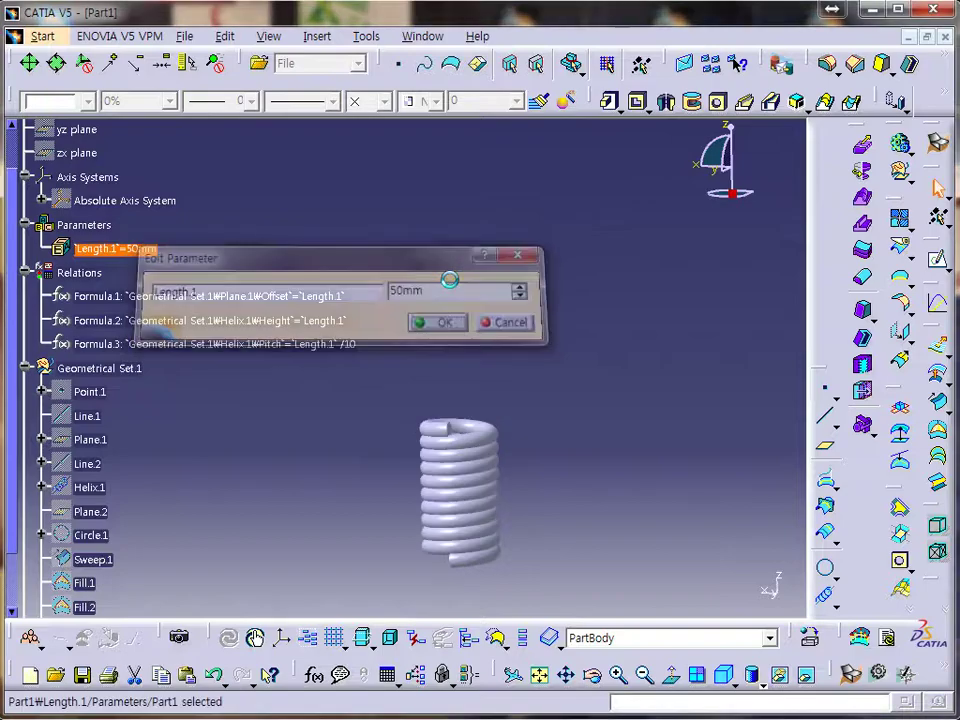
Set Length.1 to 200 mm to stretch the spring and inspect the updated solid
double_click(133, 250)
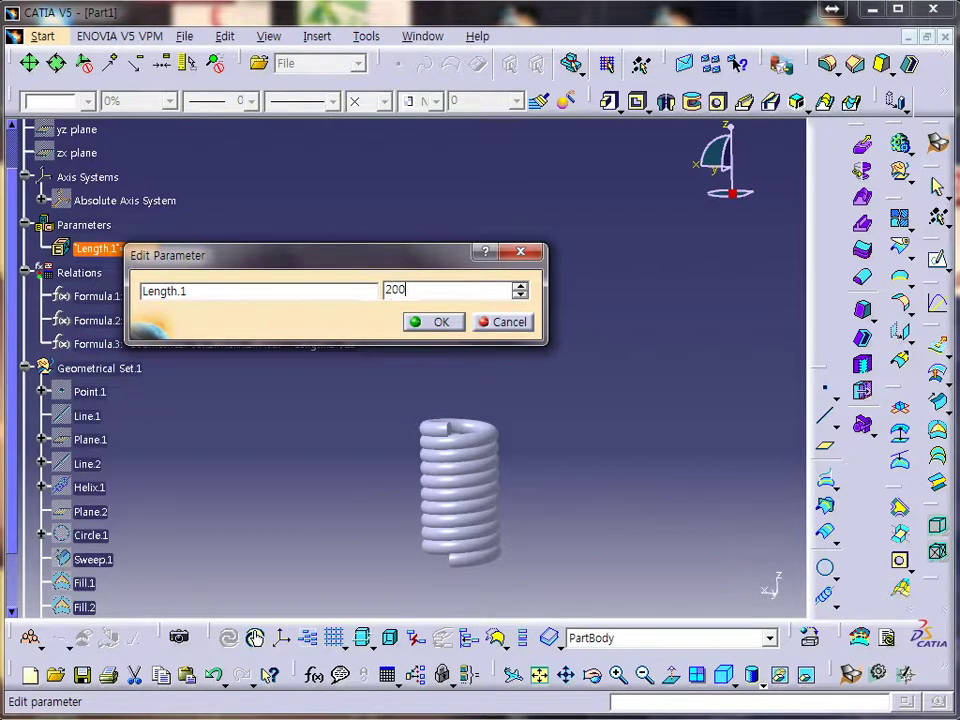
middle_click_drag(272, 274, 375, 350)
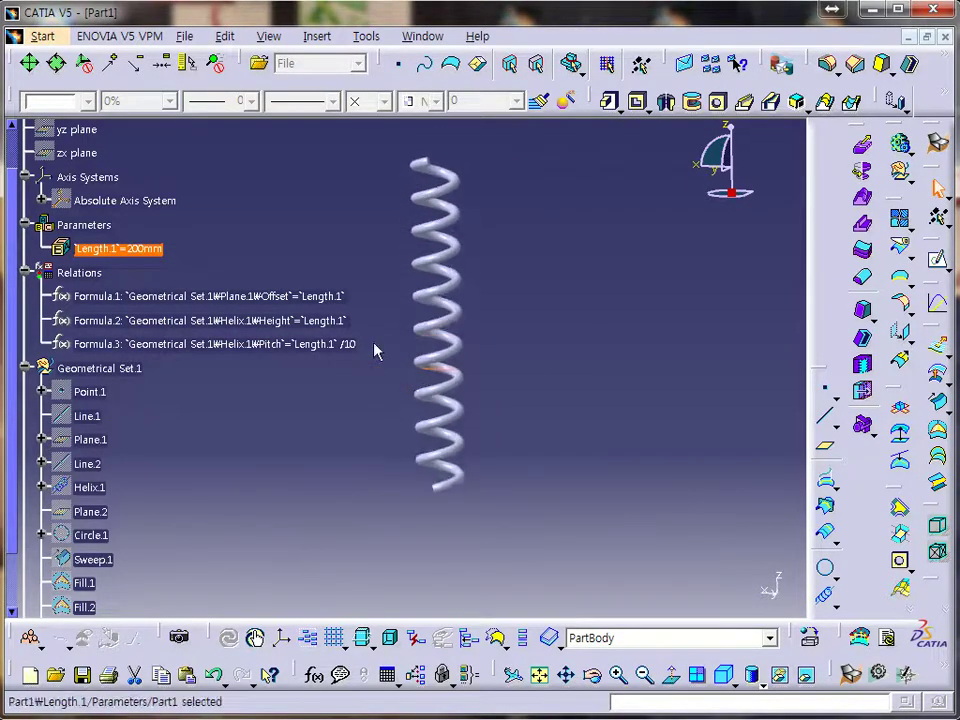
middle_click_drag(432, 295, 533, 368)
scroll(283, 390, "down", 4)
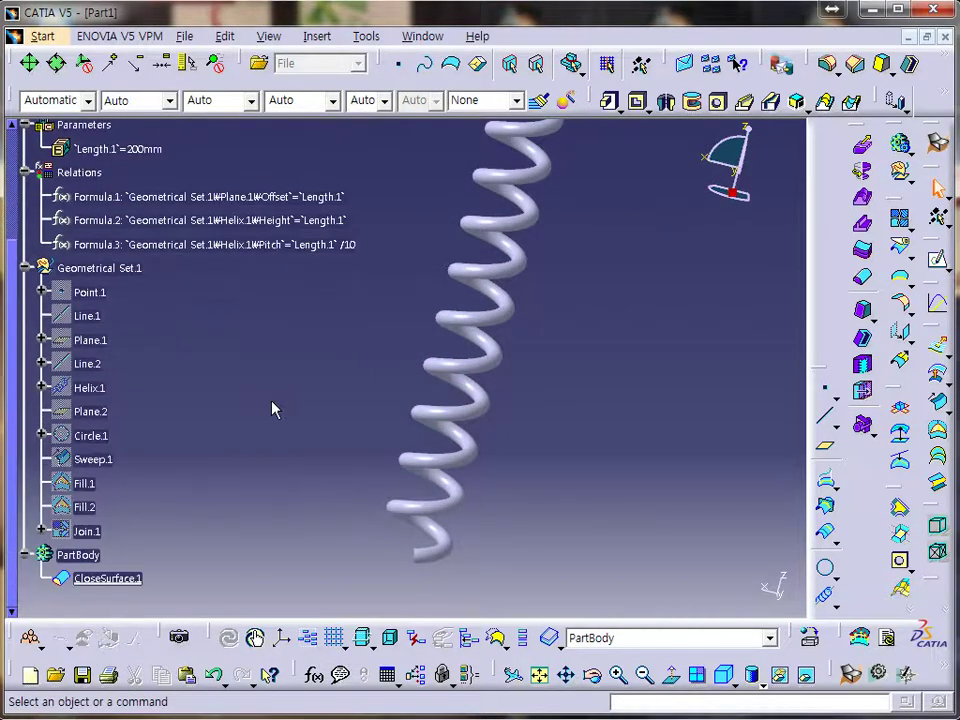